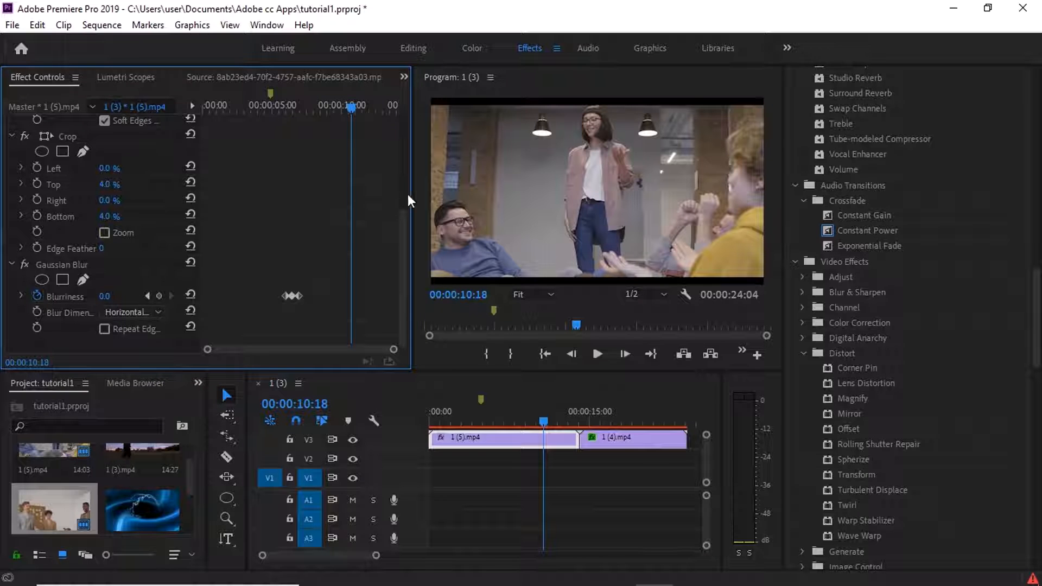
- Enlarge the Program Monitor by narrowing the Effect Controls and Effects panels, and widen the timeline by narrowing the audio meters
drag(410, 206, 129, 237)
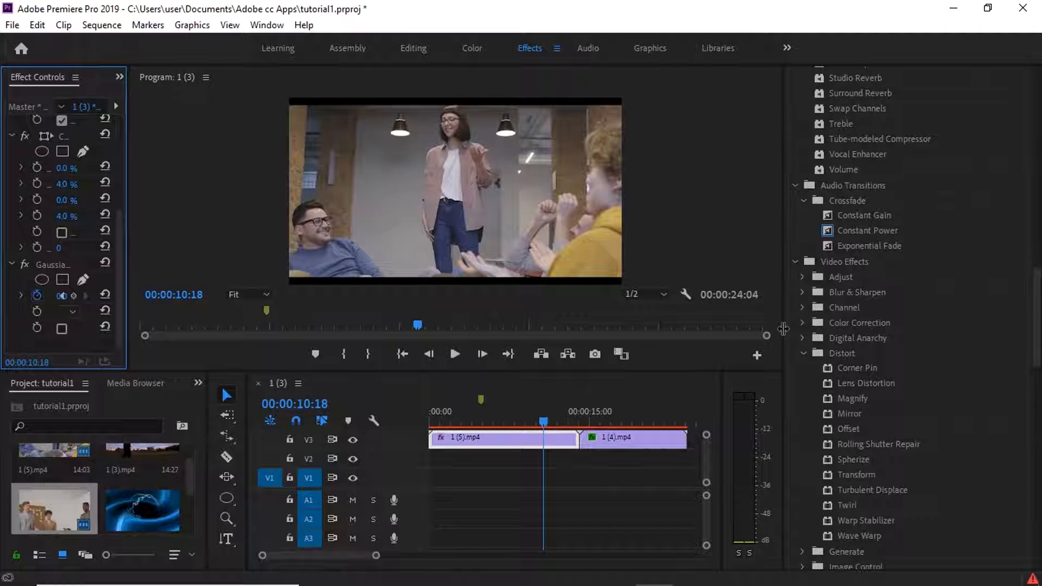
drag(784, 326, 811, 324)
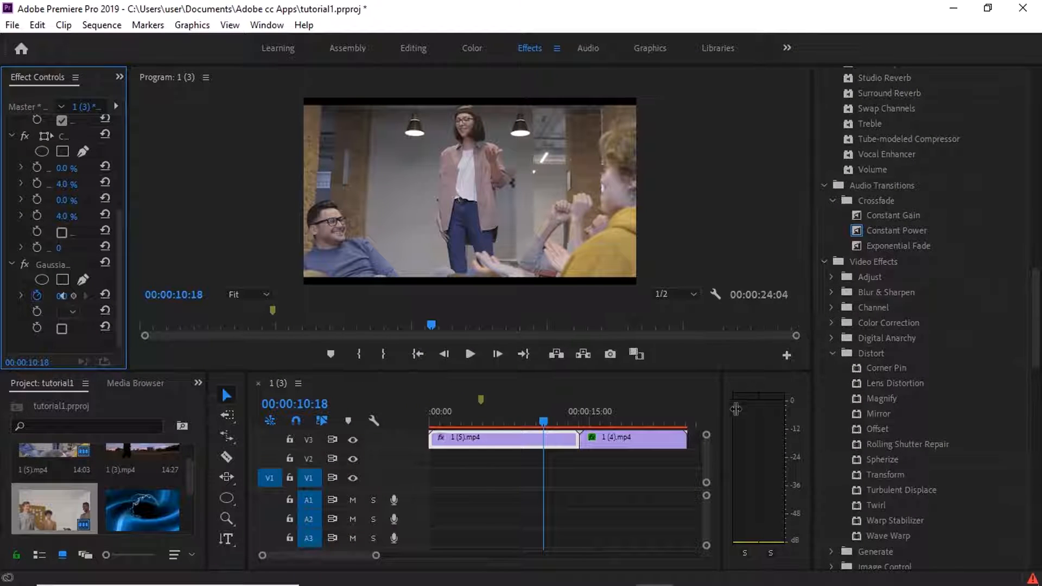
drag(720, 414, 759, 413)
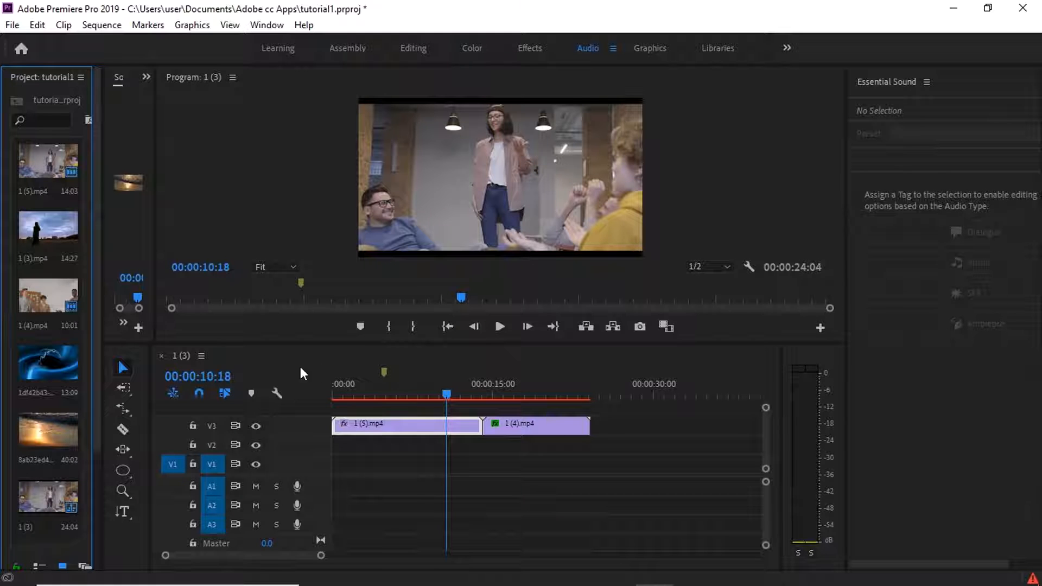
- Import the ssm-102518-Salted-Popcorn song from the stock videos' music folder and place it at the start of audio track A1
right_click(60, 100)
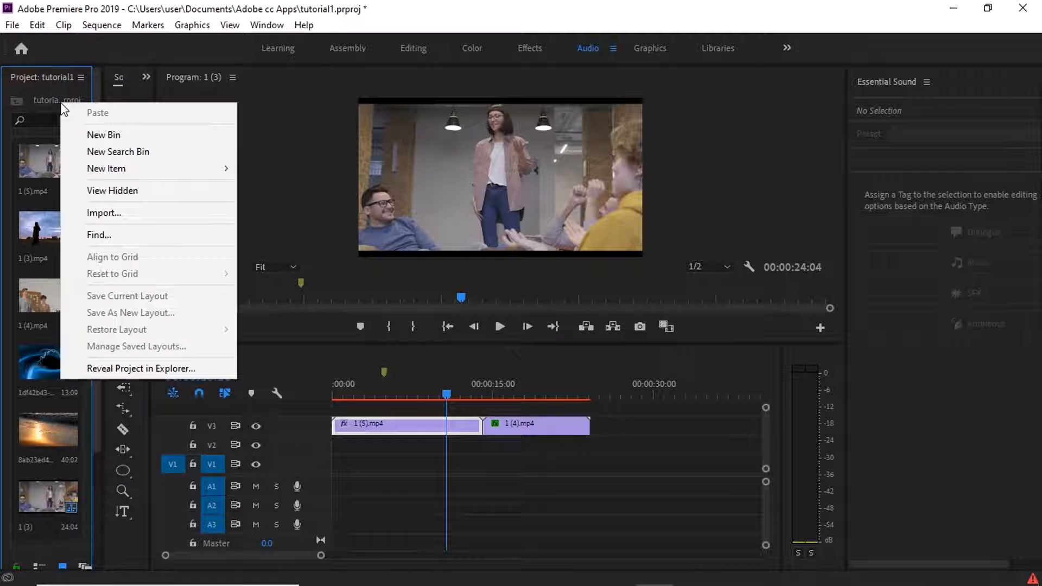
click(112, 216)
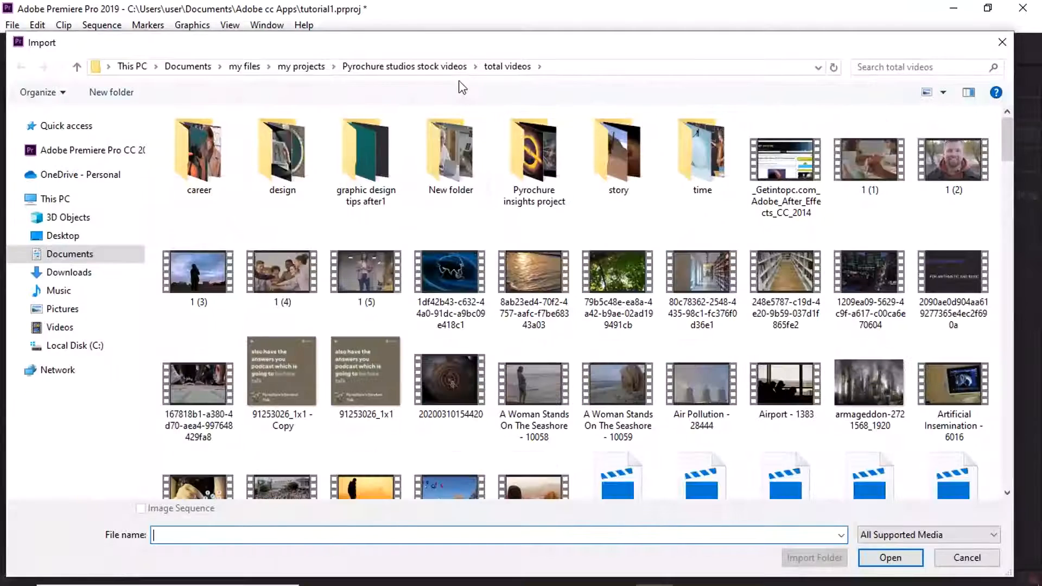
click(439, 68)
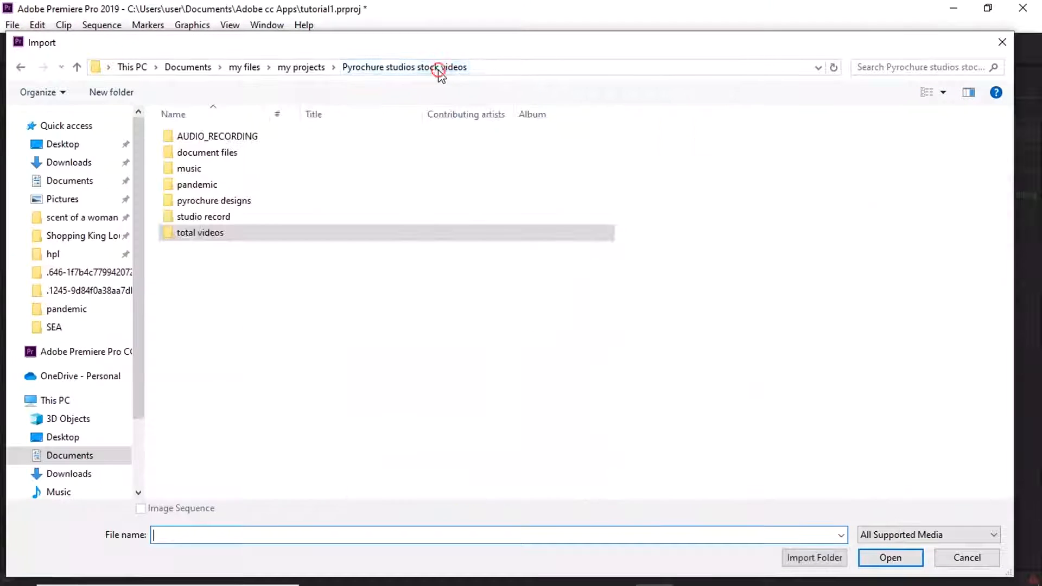
click(207, 171)
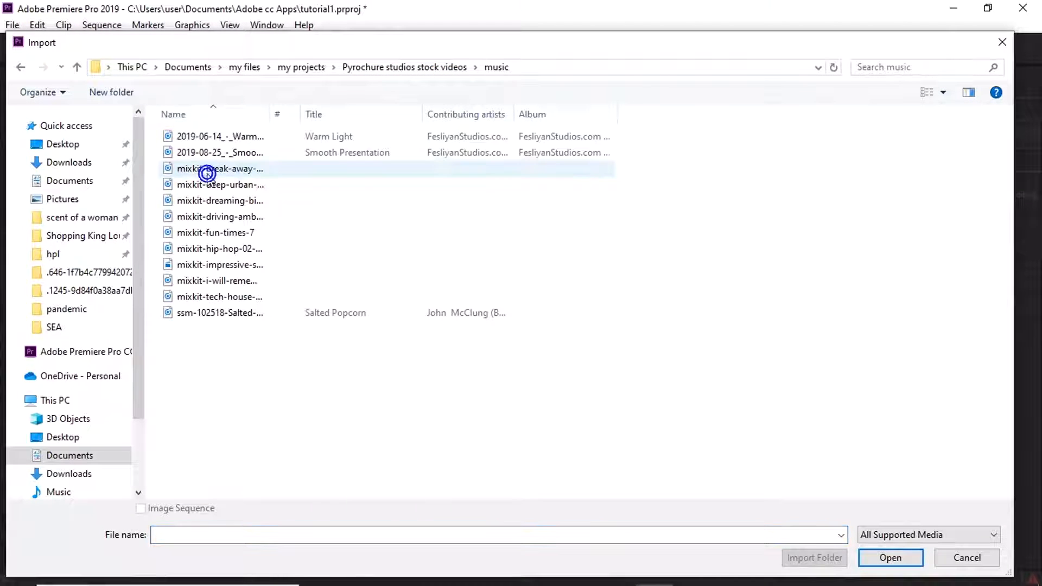
click(240, 314)
double_click(241, 313)
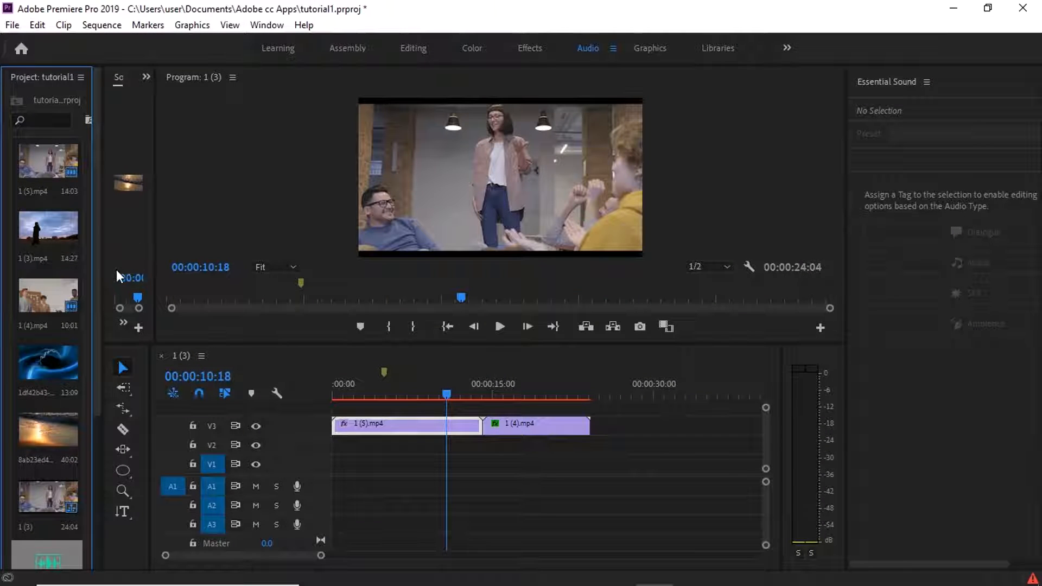
drag(96, 281, 98, 436)
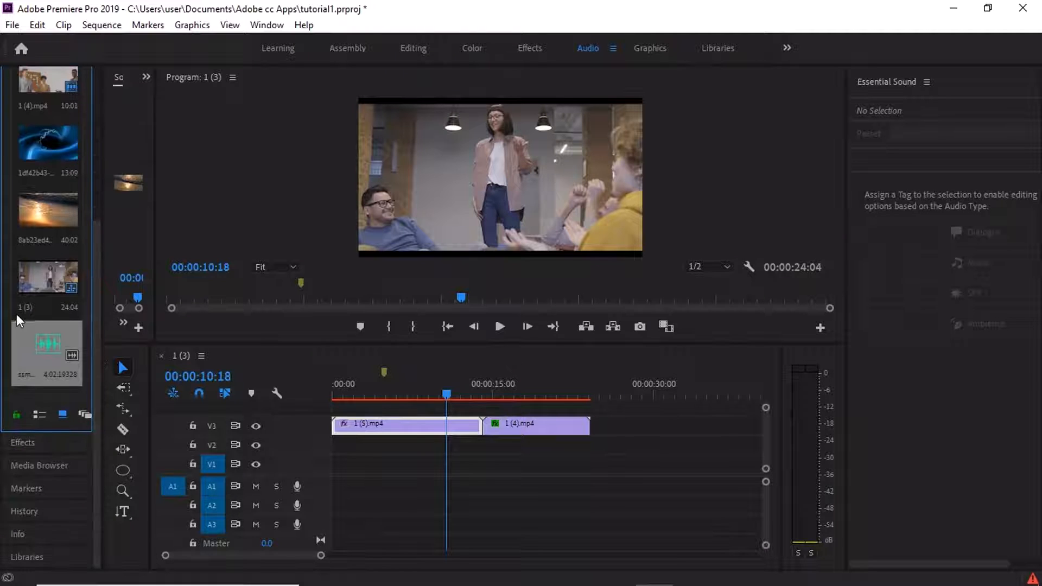
drag(45, 340, 332, 495)
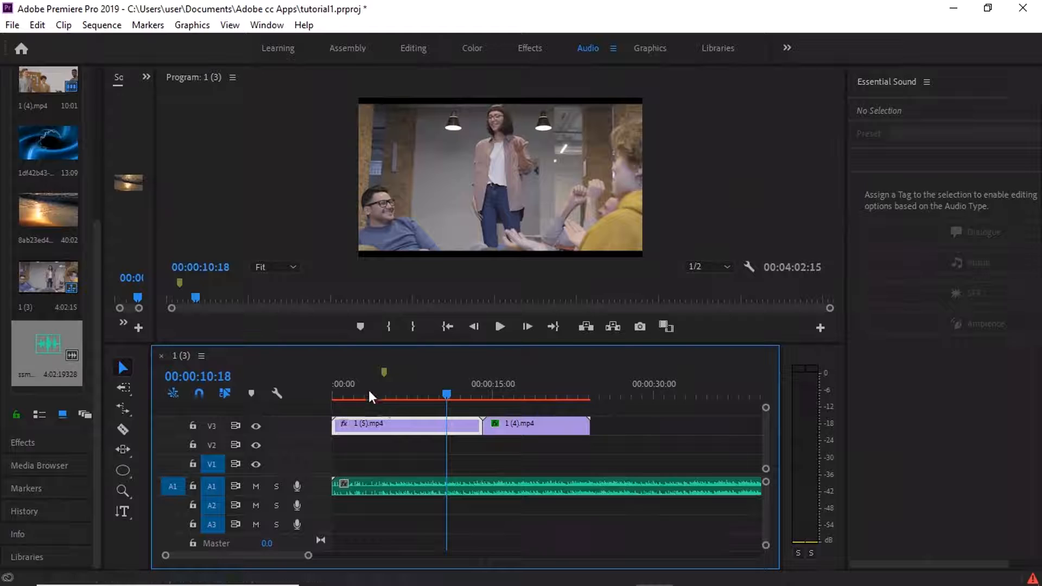
- Tag the Salted-Popcorn clip on A1 as Music and apply the Balanced Background Music preset
click(377, 486)
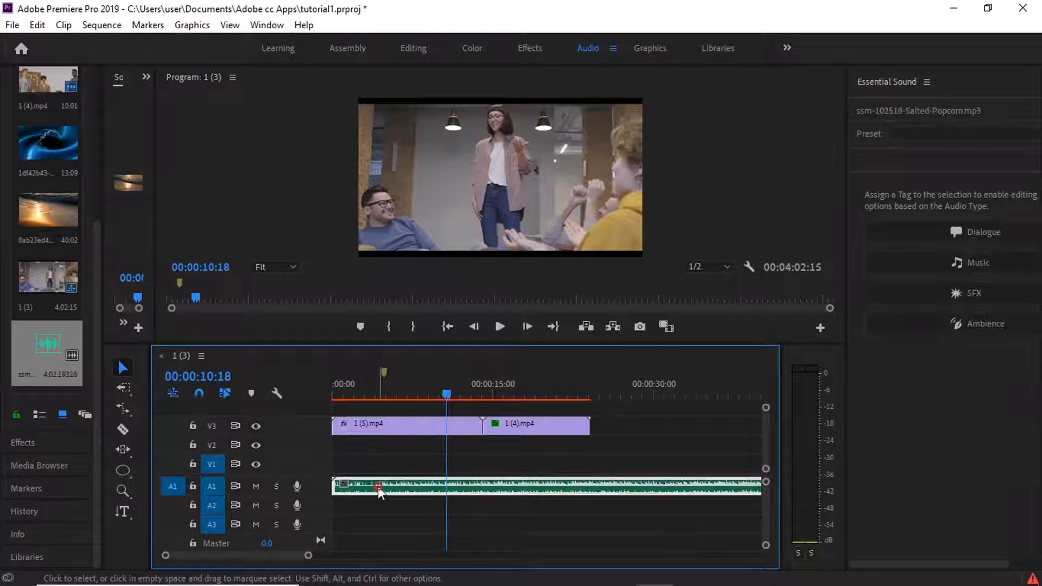
click(919, 254)
click(908, 158)
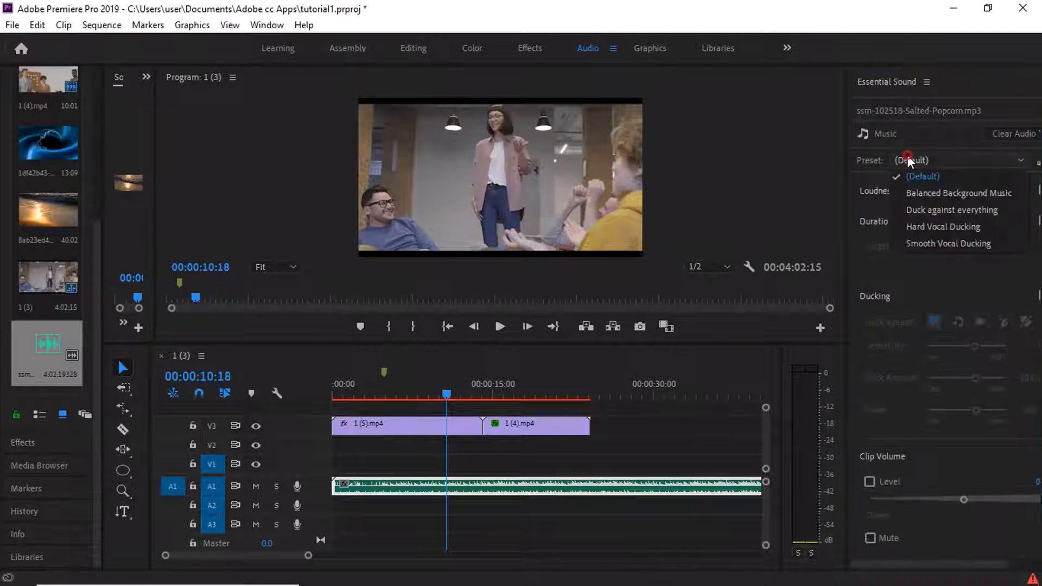
click(955, 191)
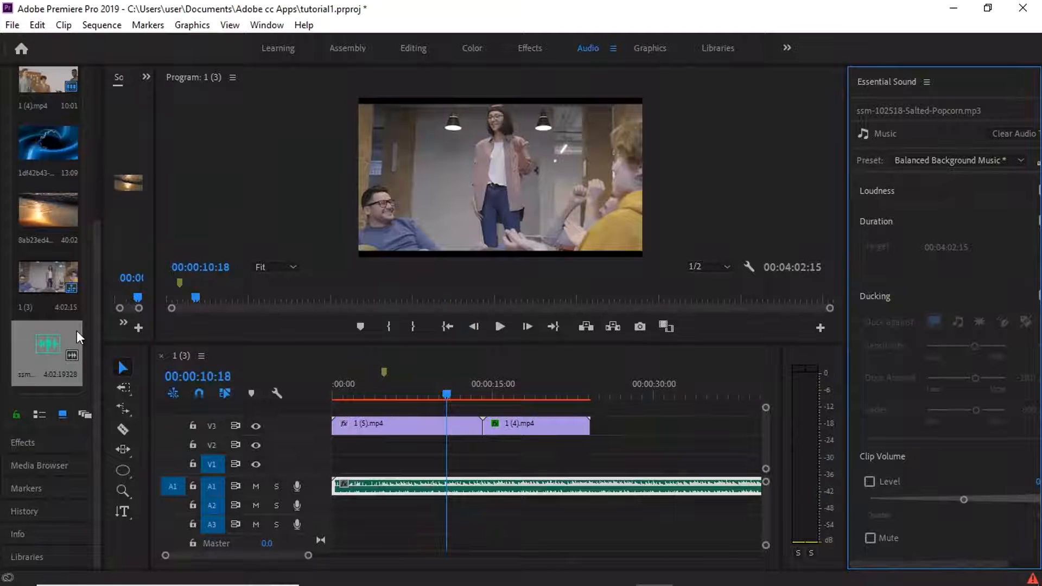
- Import the CAREER 1.wav voice recording from the AUDIO_RECORDING folder in Pyrochure studios stock videos
drag(98, 277, 107, 109)
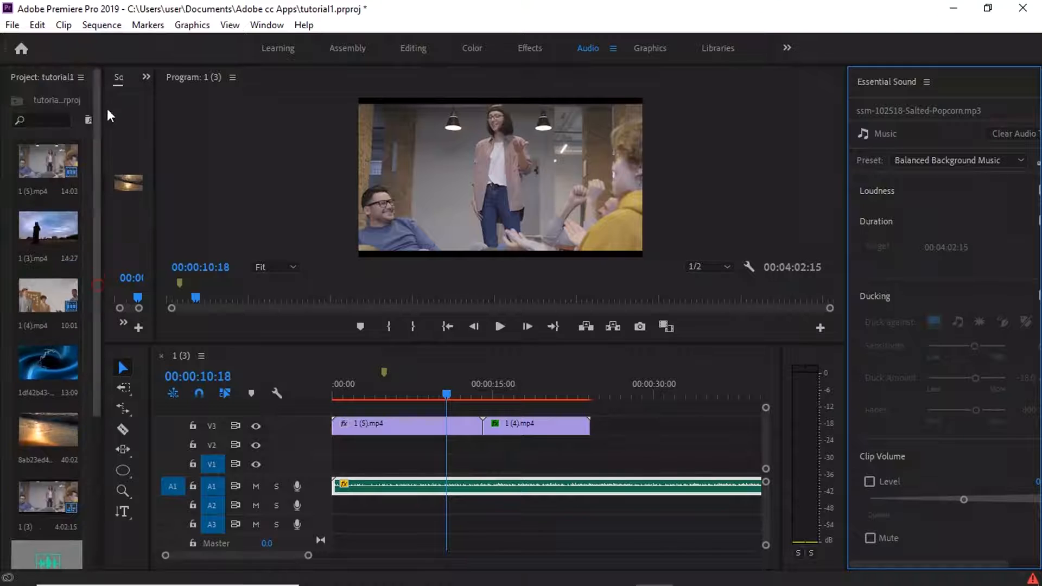
right_click(56, 94)
click(101, 205)
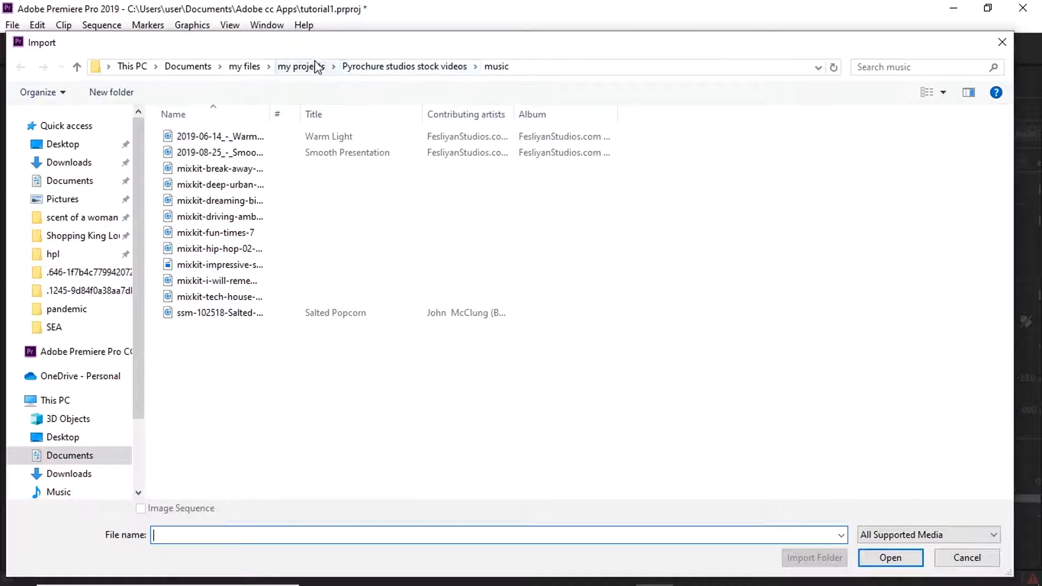
click(312, 66)
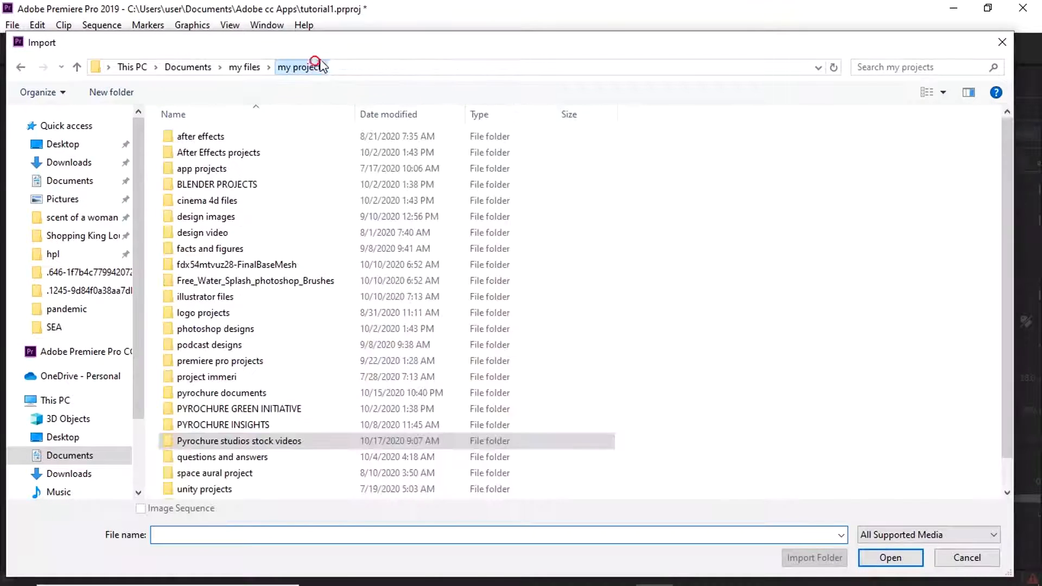
double_click(291, 441)
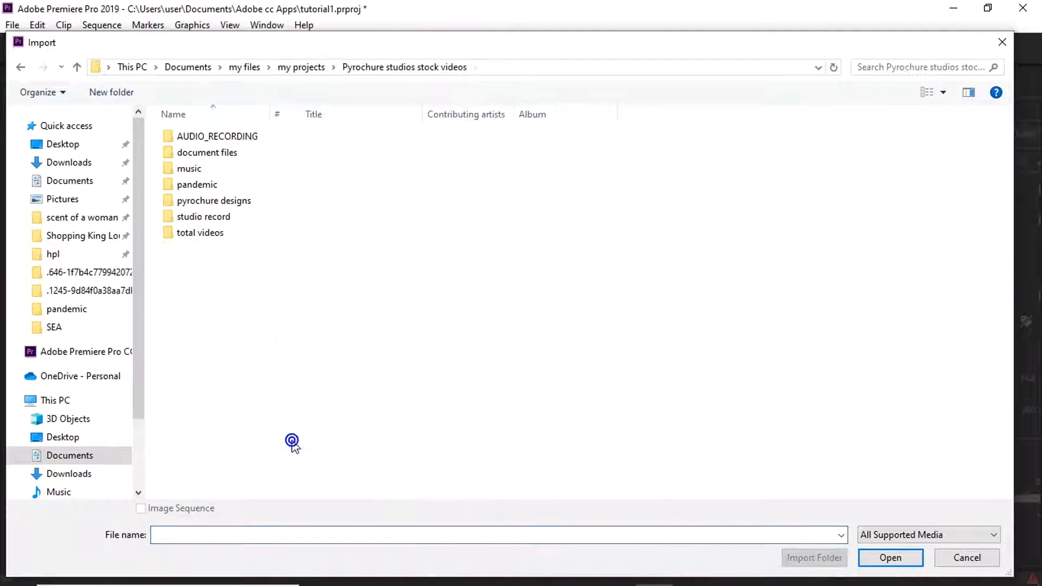
double_click(229, 138)
double_click(230, 142)
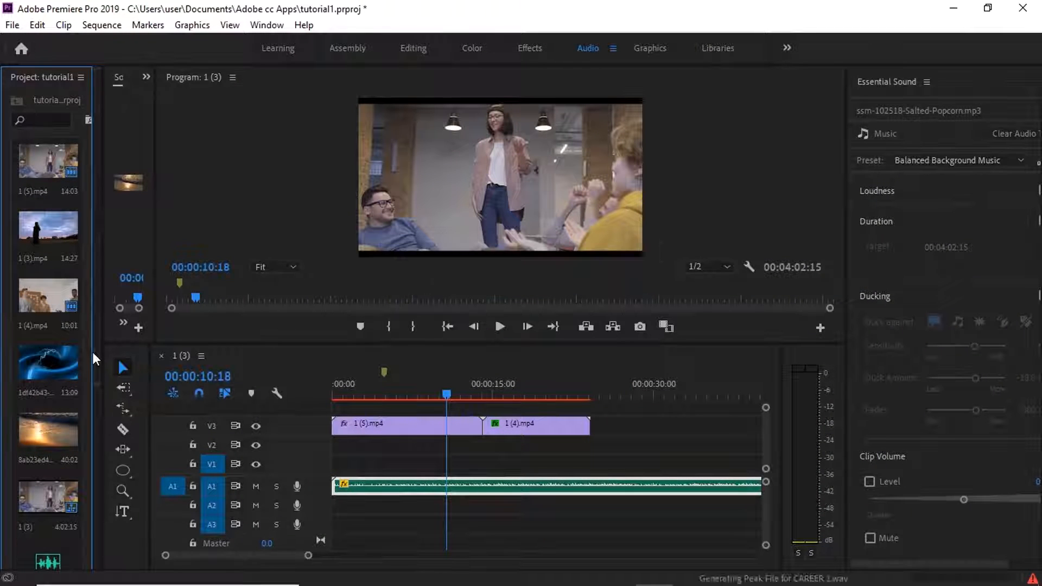
- Arrange the audio from the sequence start with CAREER 1.wav on track A1 and the Salted-Popcorn music on A2
drag(95, 306, 85, 462)
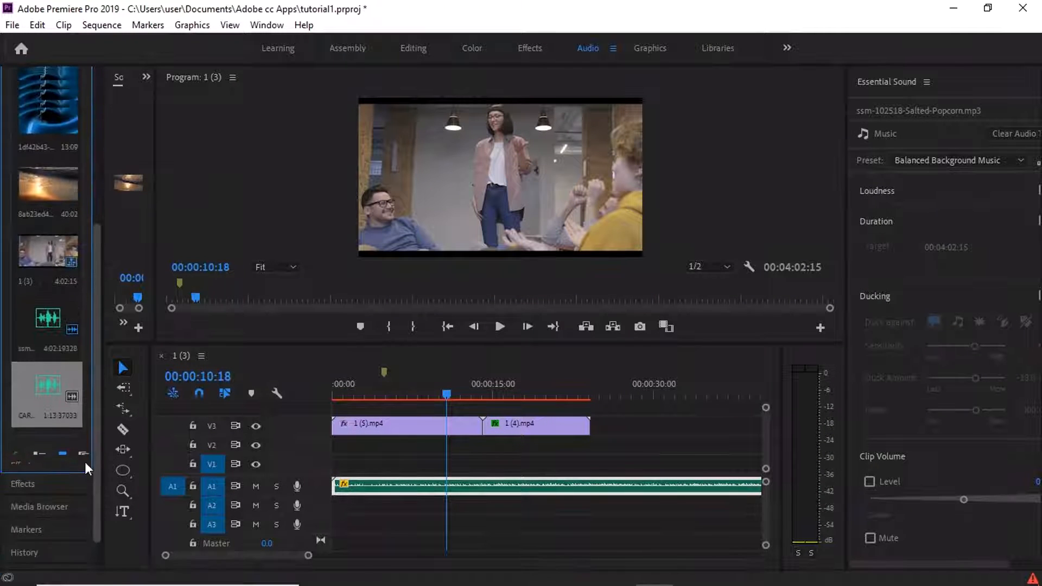
drag(56, 383, 371, 515)
drag(370, 520, 400, 496)
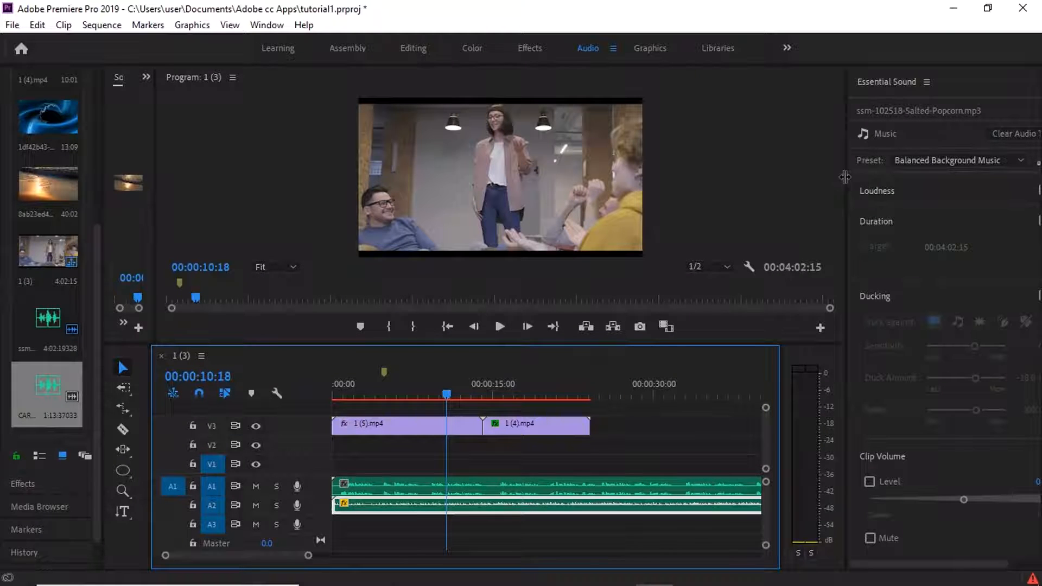
- Widen the Essential Sound panel and delete the Balanced Background Music preset
drag(844, 177, 765, 177)
click(1025, 162)
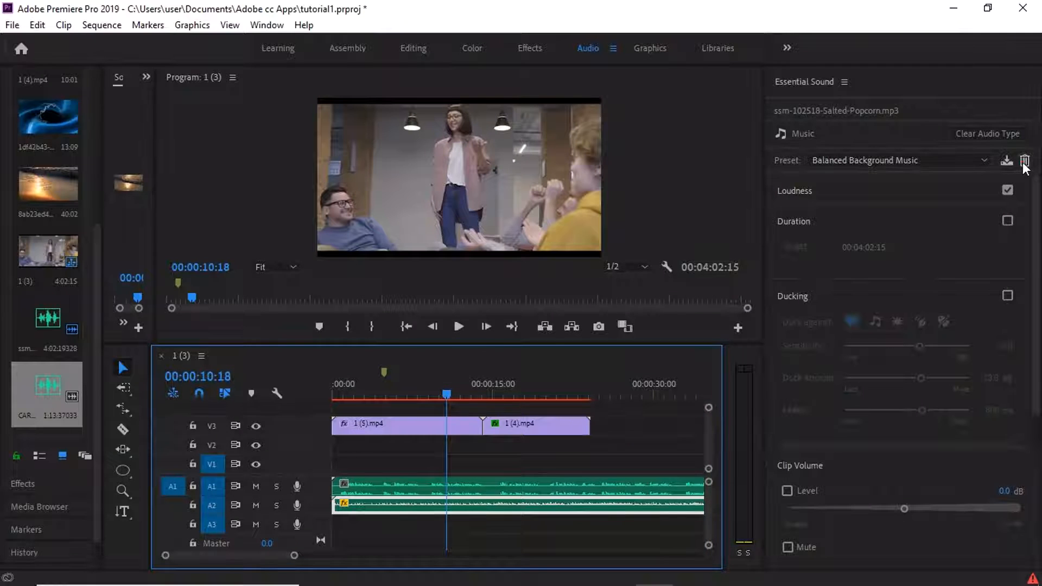
click(580, 320)
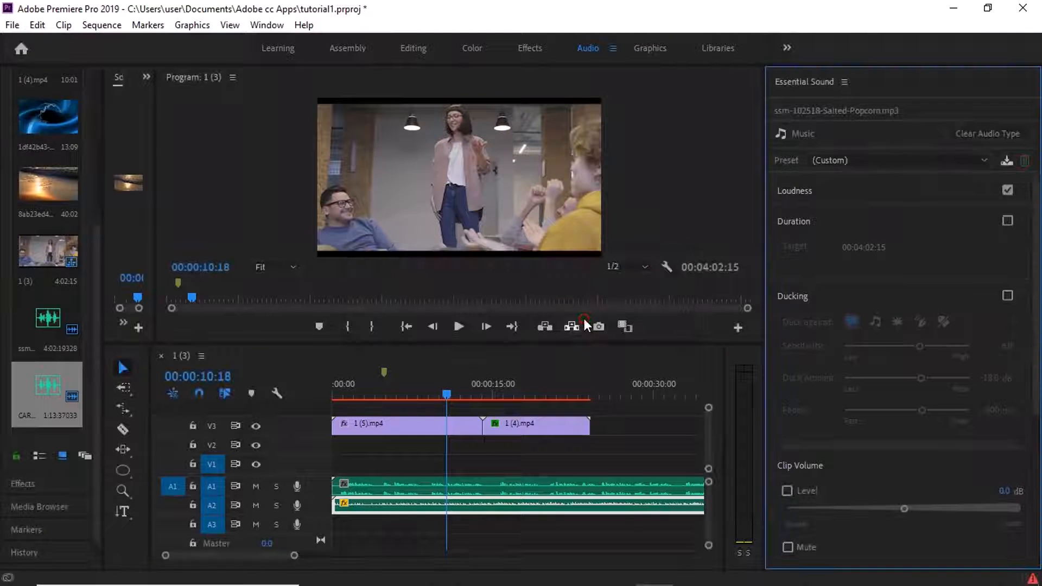
- Play the sequence from the start to hear the voice with the music, and return the playhead to 00:00:05:10
click(333, 395)
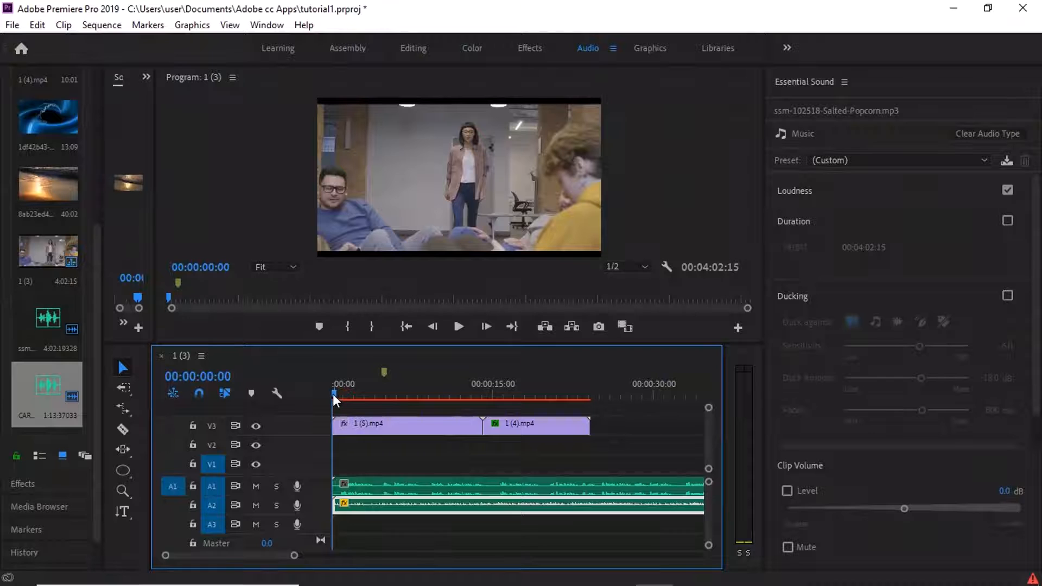
key(space)
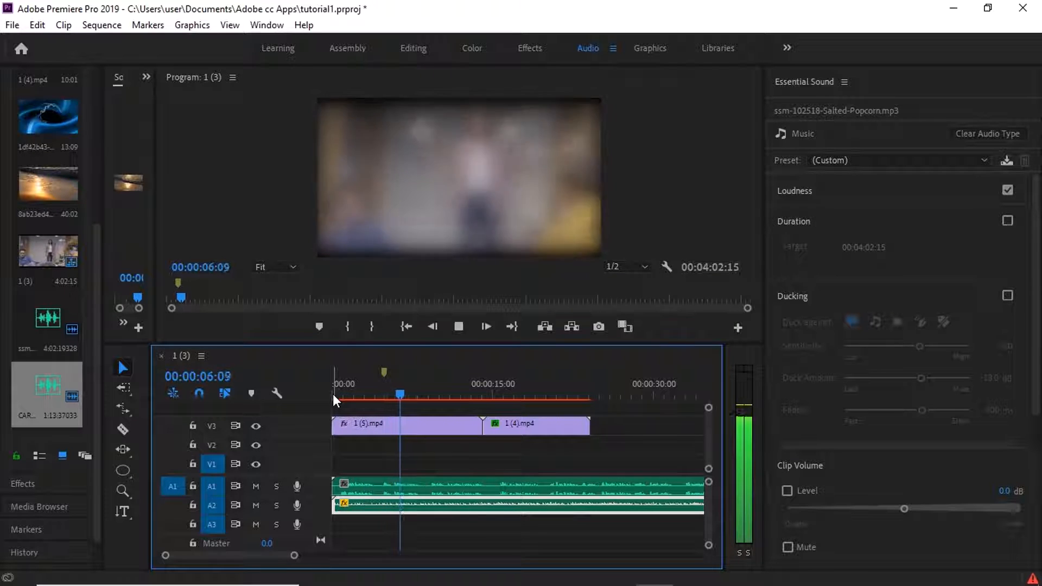
key(space)
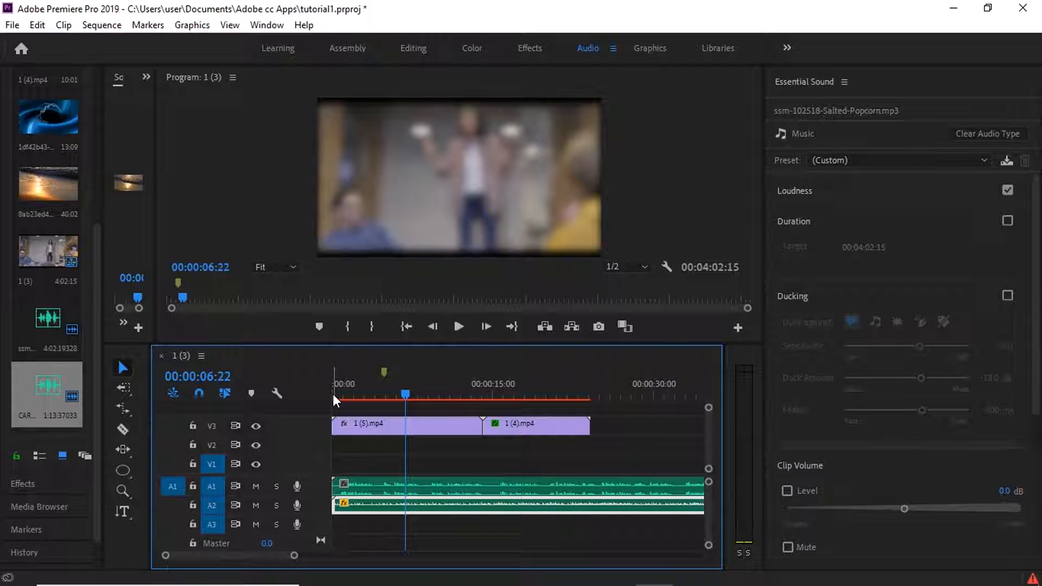
drag(360, 396, 389, 393)
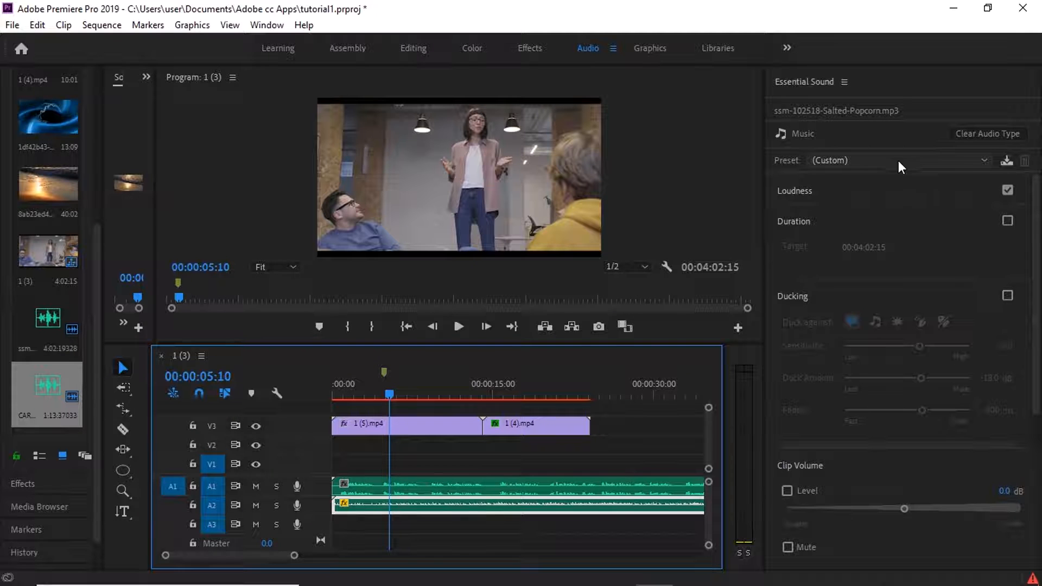
- Tag the CAREER 1.wav clip on A1 as Dialogue and apply the Over the Intercom preset
click(505, 485)
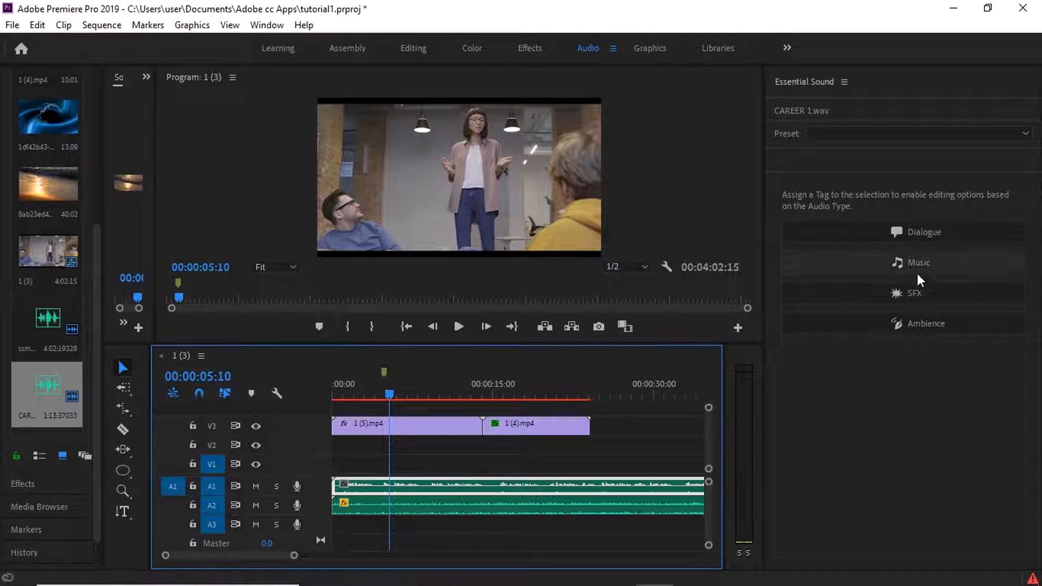
click(917, 231)
click(886, 160)
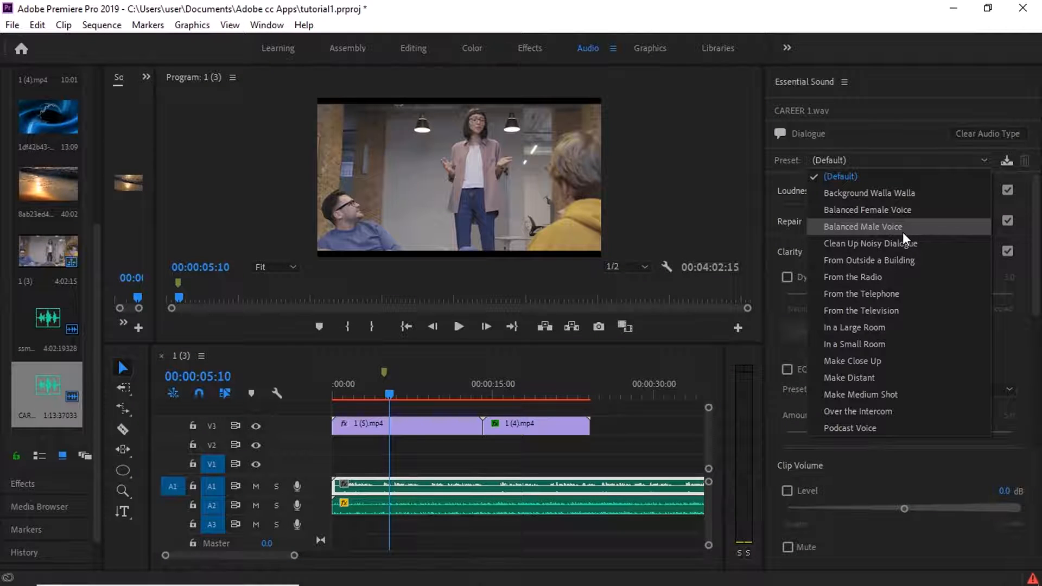
click(866, 413)
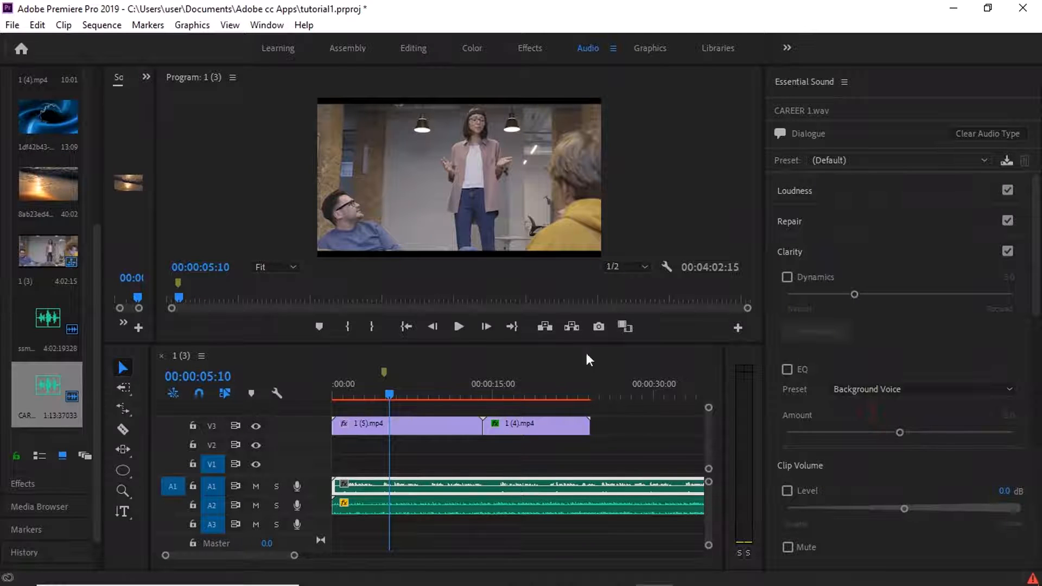
click(903, 161)
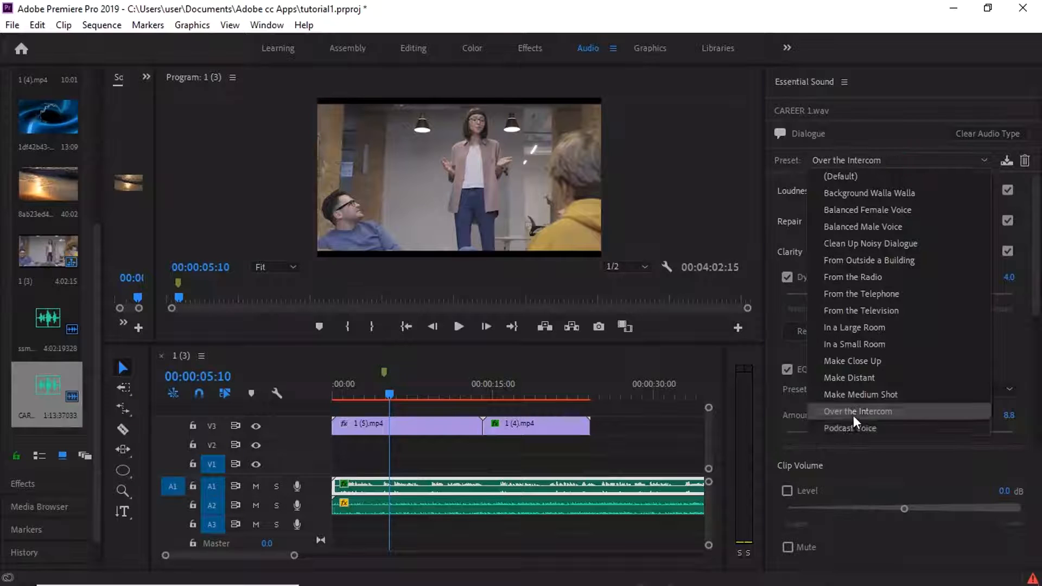
click(854, 414)
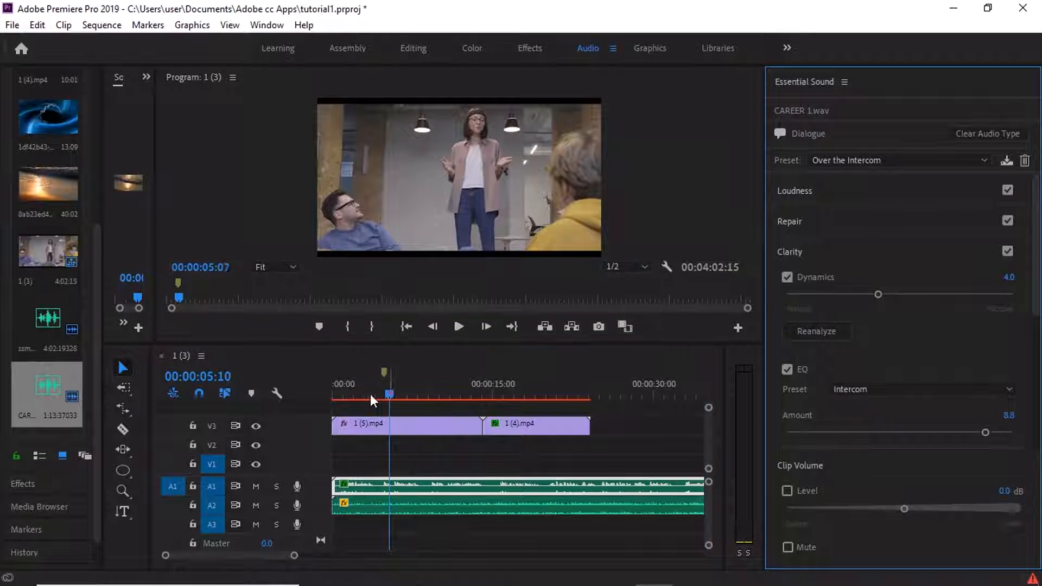
- Play a short stretch near the sequence start to hear the intercom effect on the voice
drag(370, 395, 343, 395)
key(space)
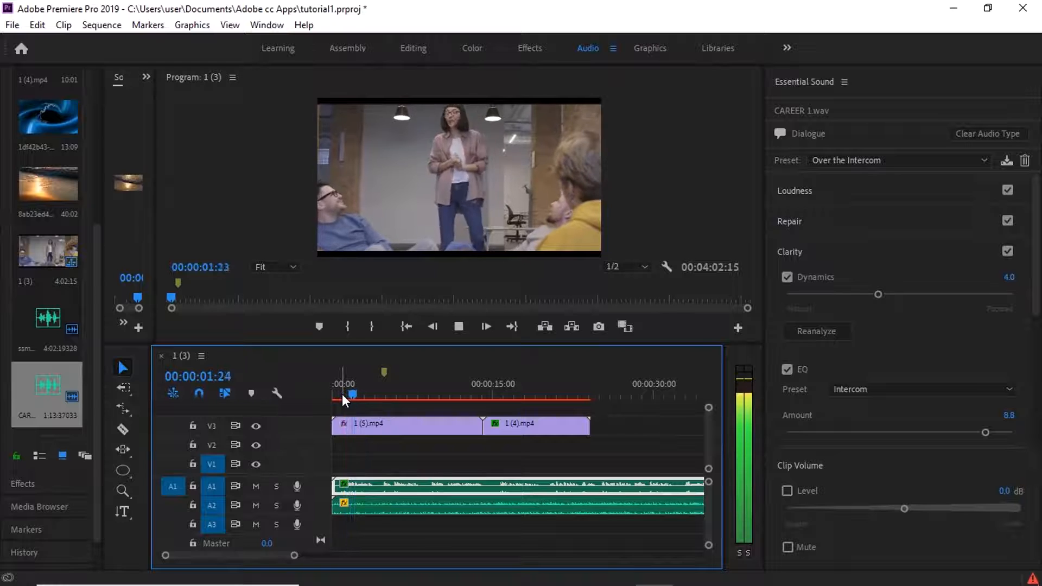
key(space)
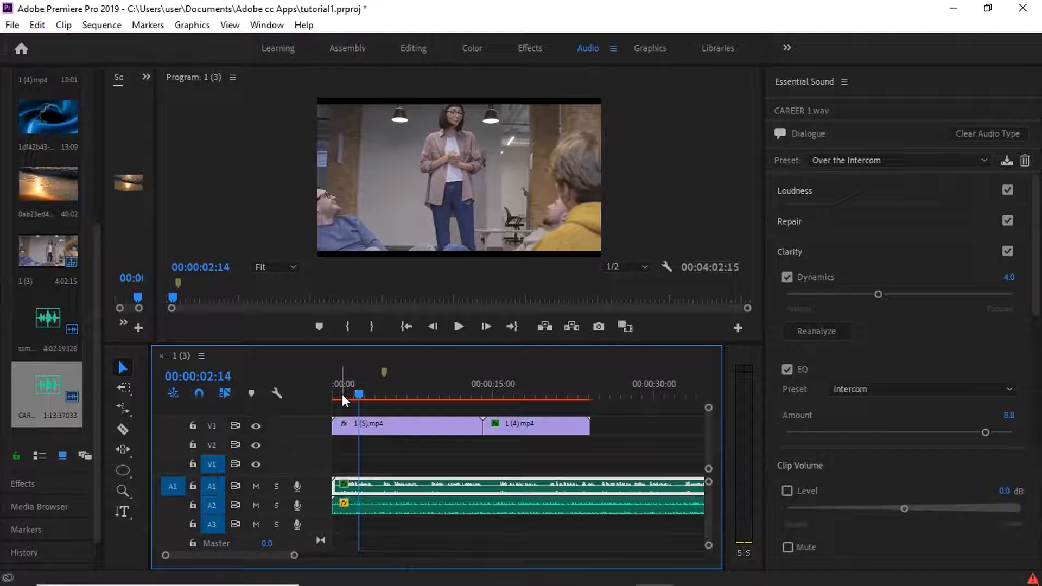
- Change the CAREER 1.wav dialogue preset to In a Large Room
click(821, 168)
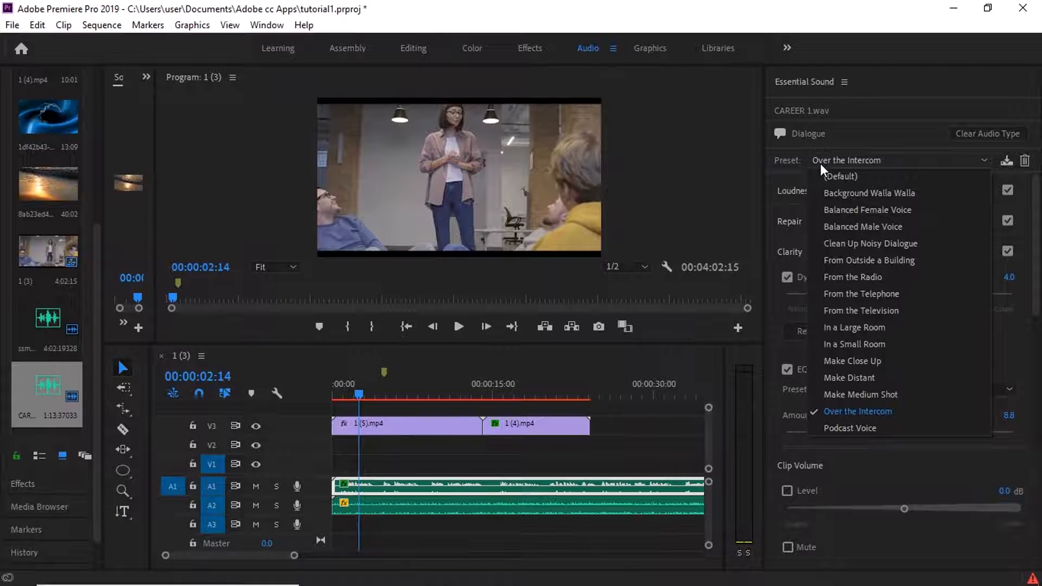
click(858, 328)
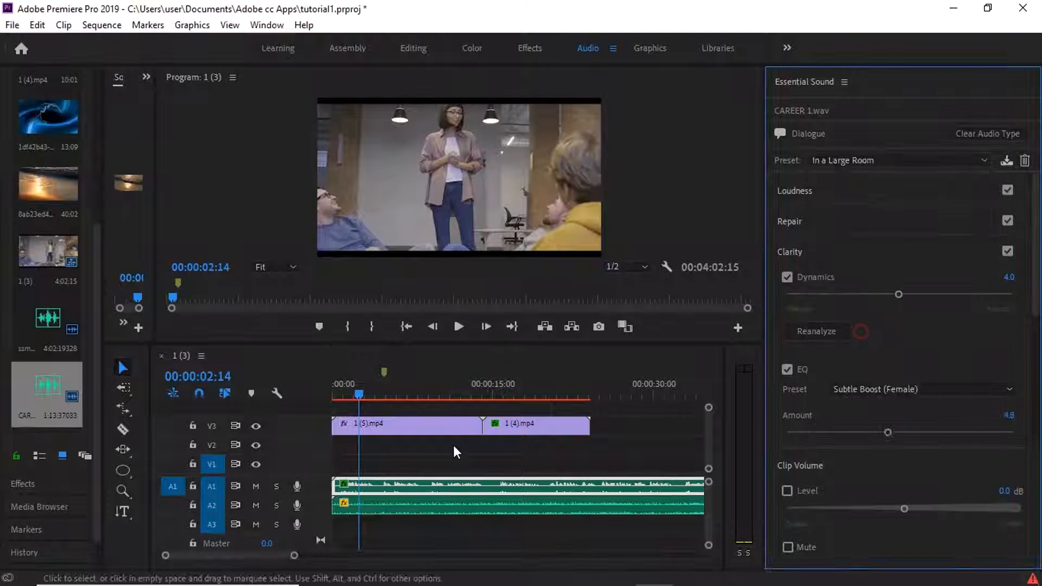
- Play a short stretch of the sequence to hear the large-room effect on the voice
key(space)
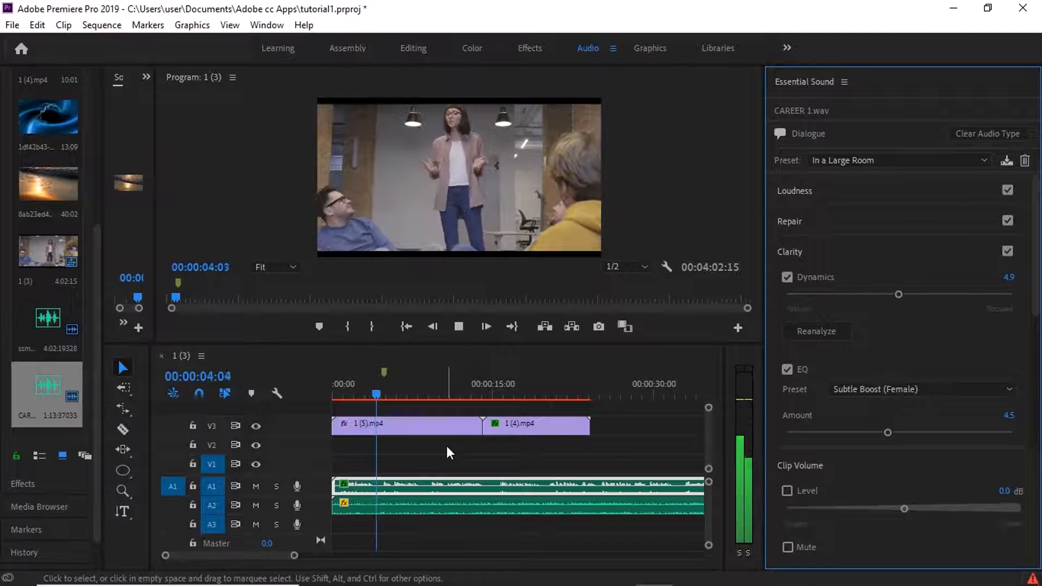
key(space)
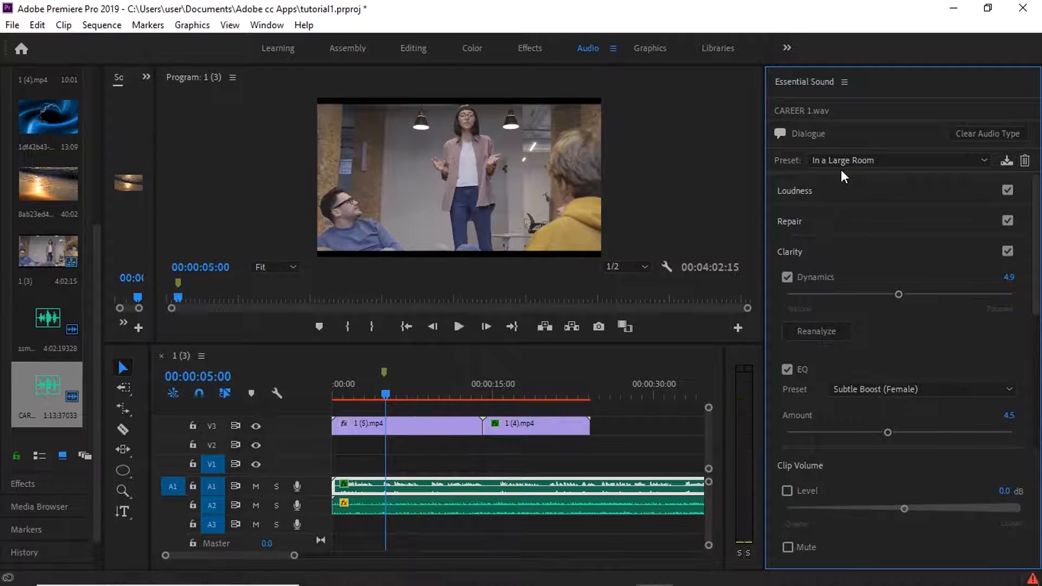
- Try the From the Telephone dialogue preset on the CAREER 1.wav clip and play a short stretch to hear it
click(860, 161)
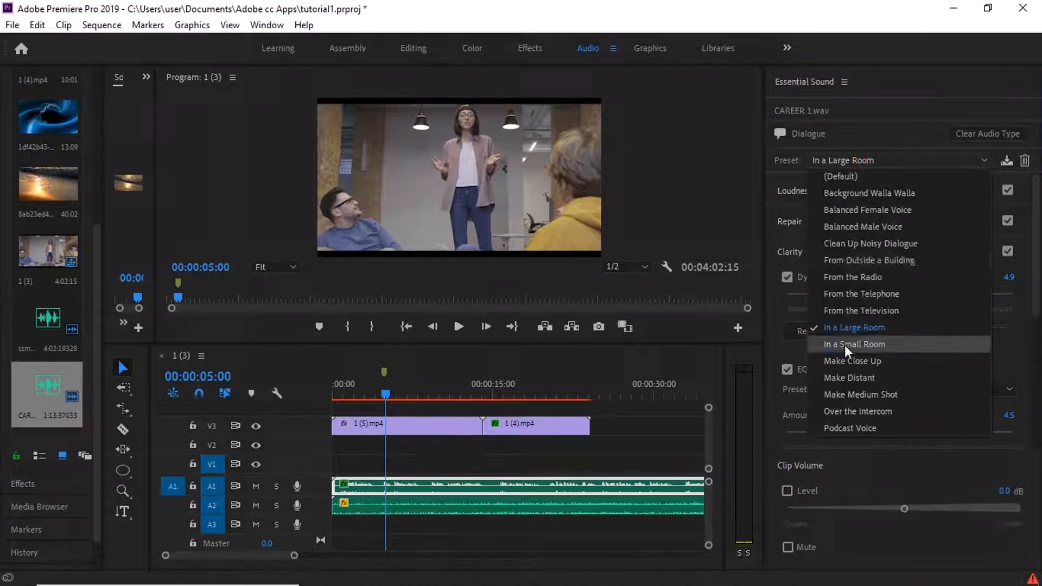
click(866, 296)
key(space)
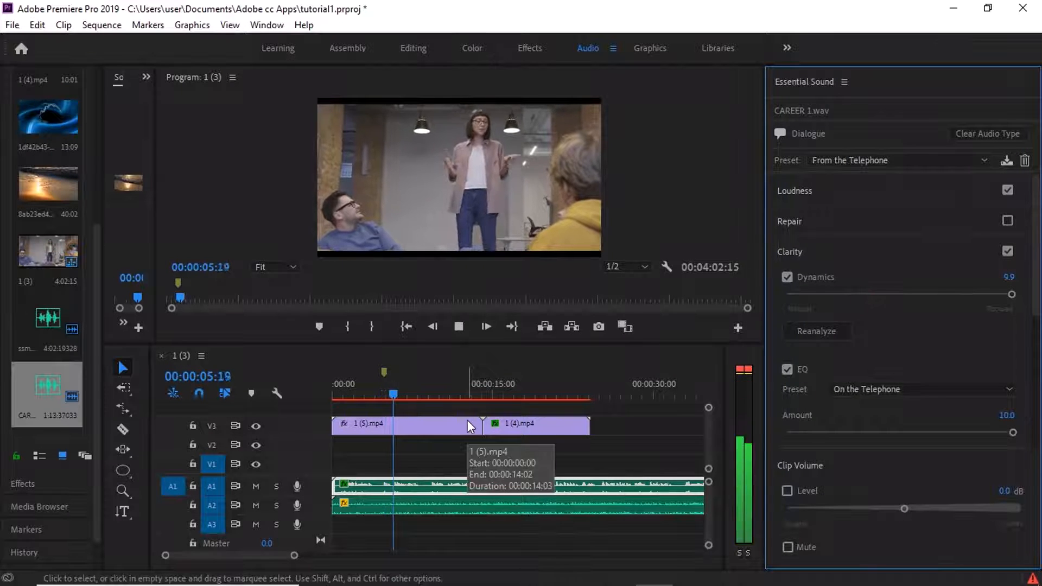
key(space)
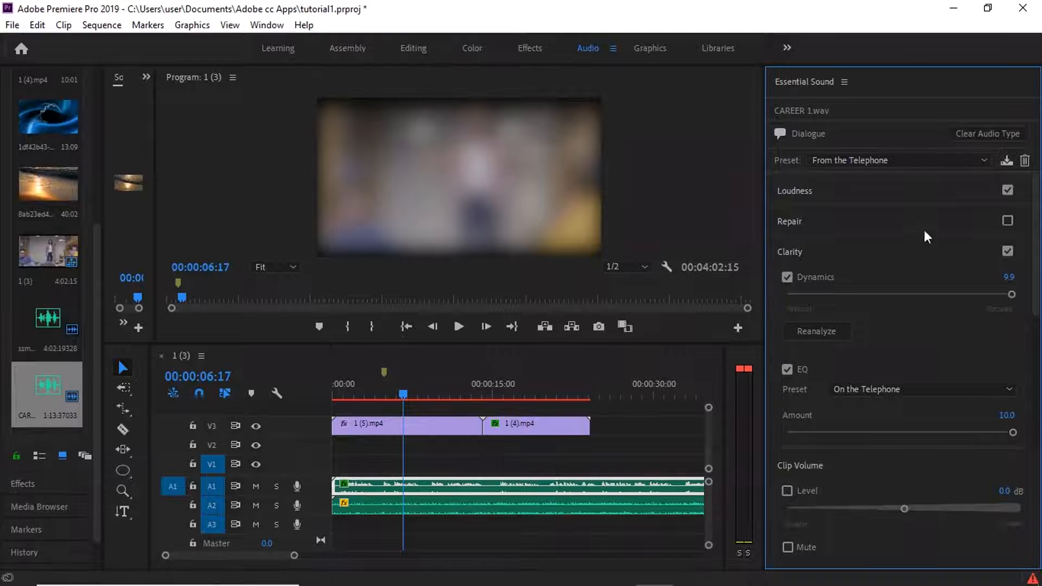
- Try the Clean Up Noisy Dialogue preset on the CAREER 1.wav clip and play on to hear the cleaned voice
click(919, 158)
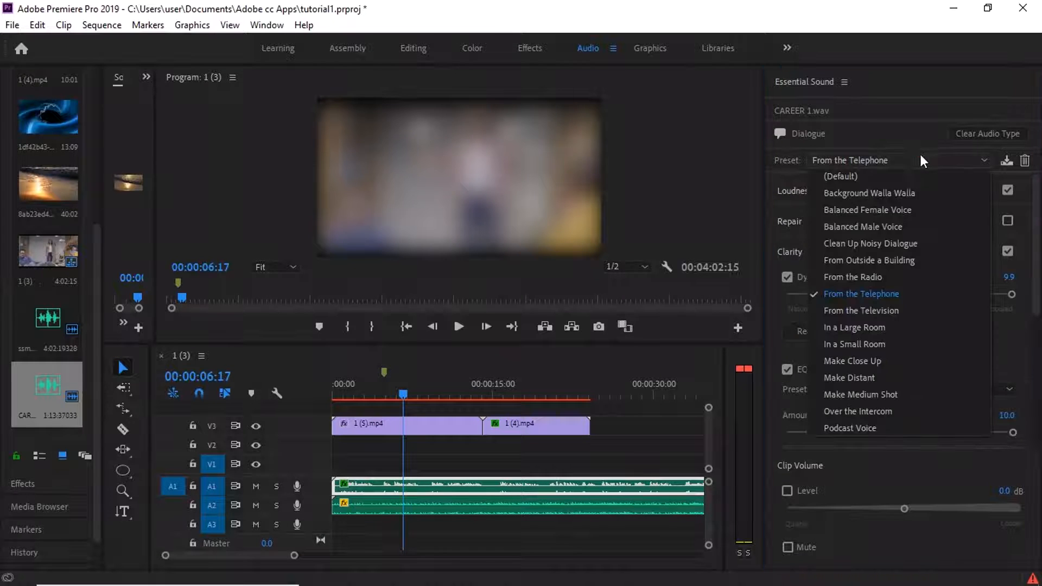
click(865, 246)
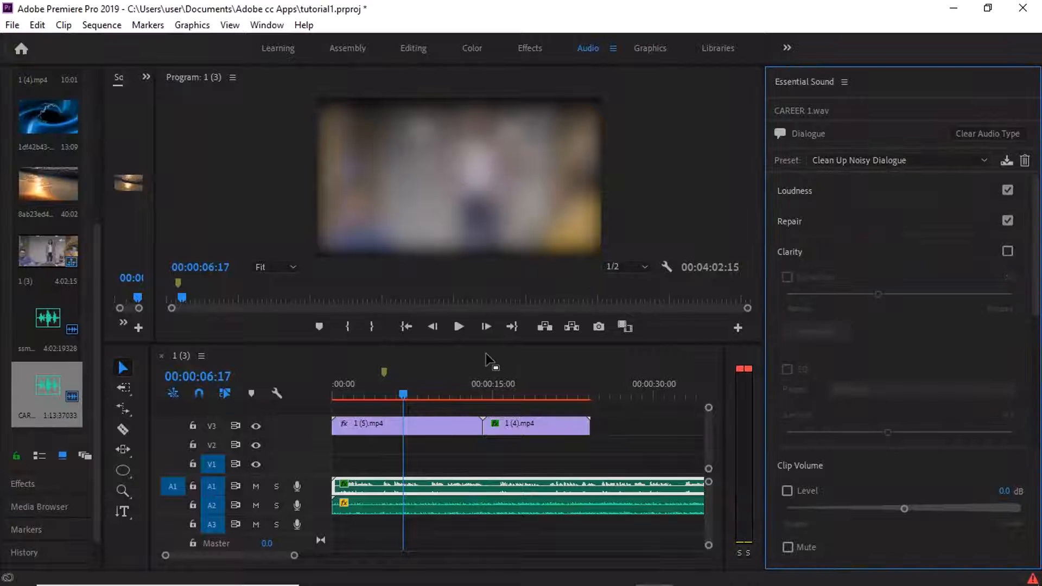
key(space)
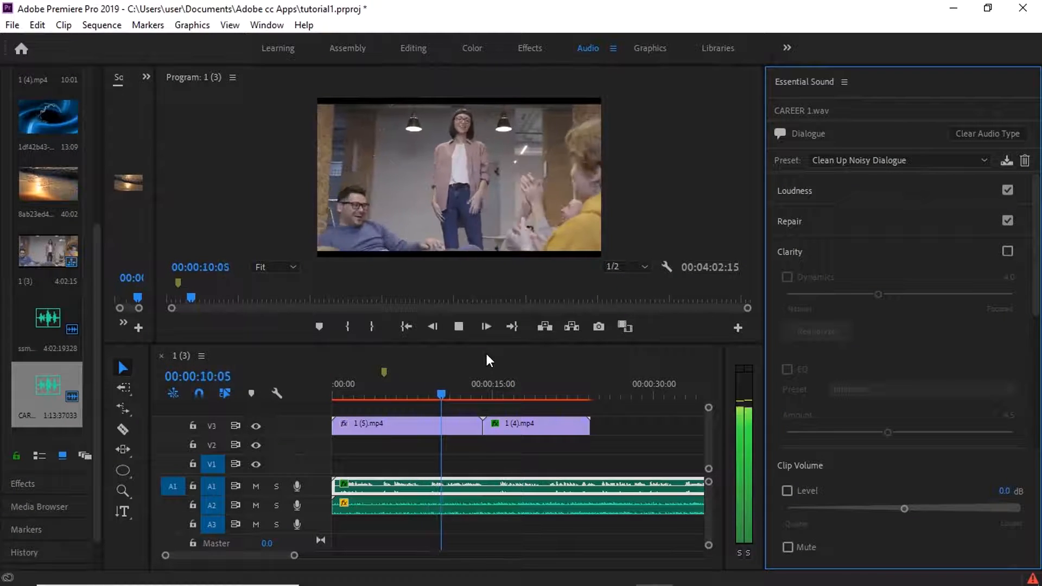
key(space)
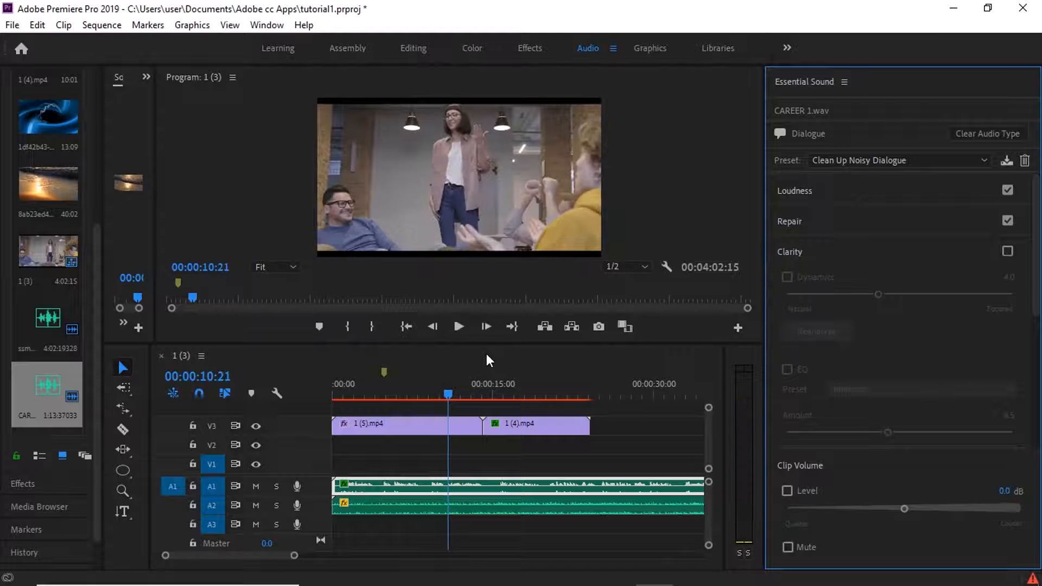
- Reset the CAREER 1.wav dialogue preset to (Default) and play a short stretch to compare the voice
click(858, 165)
click(858, 167)
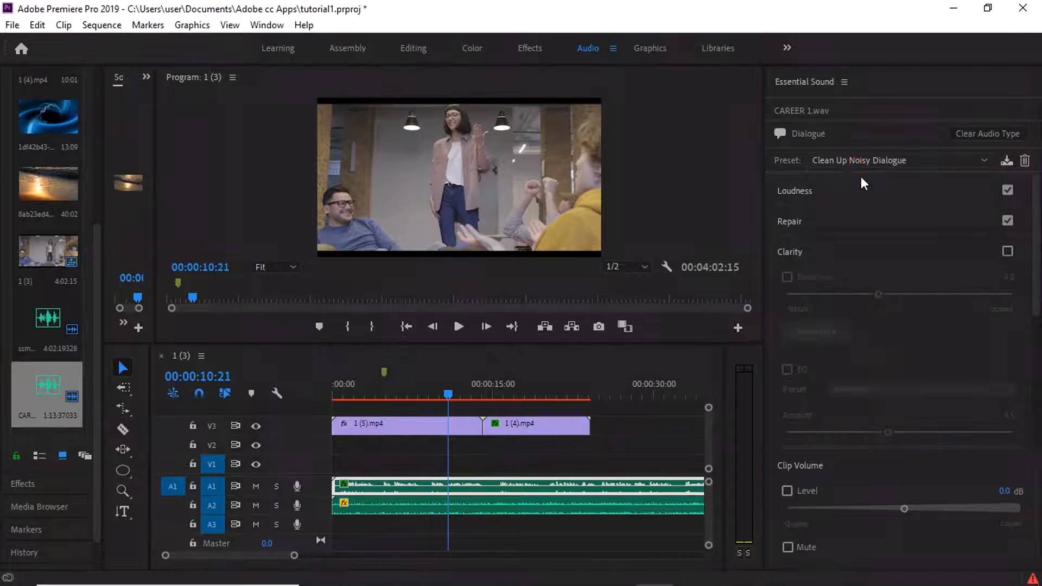
click(860, 177)
key(space)
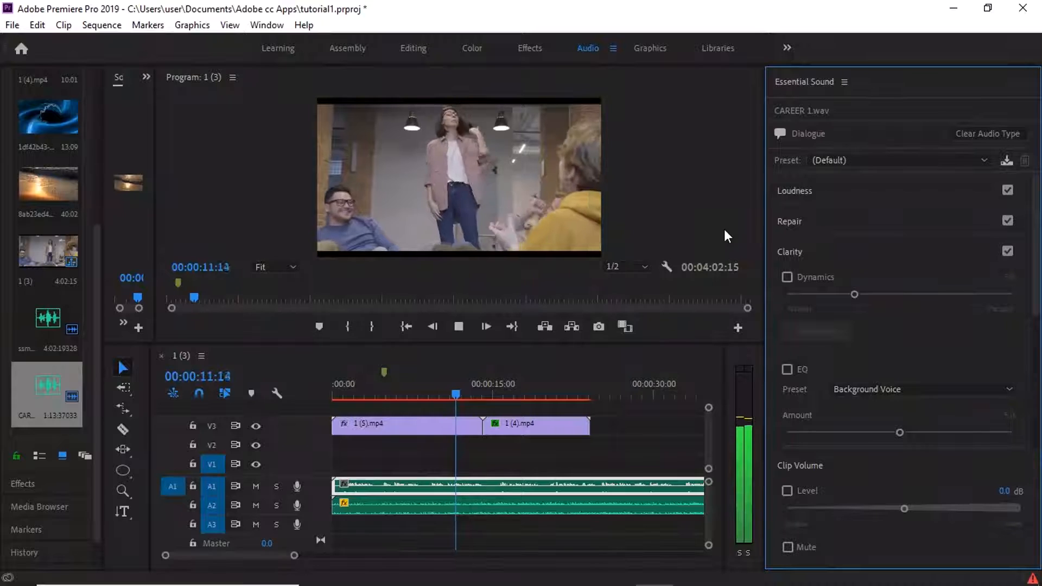
key(space)
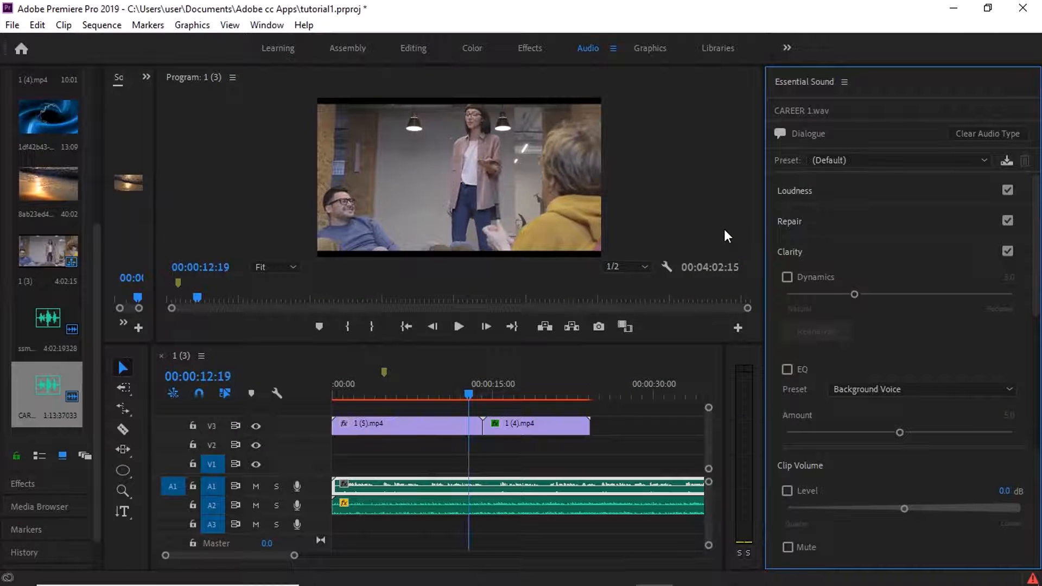
- Apply the Balanced Male Voice dialogue preset to the CAREER 1.wav clip and play several seconds to hear it
click(842, 157)
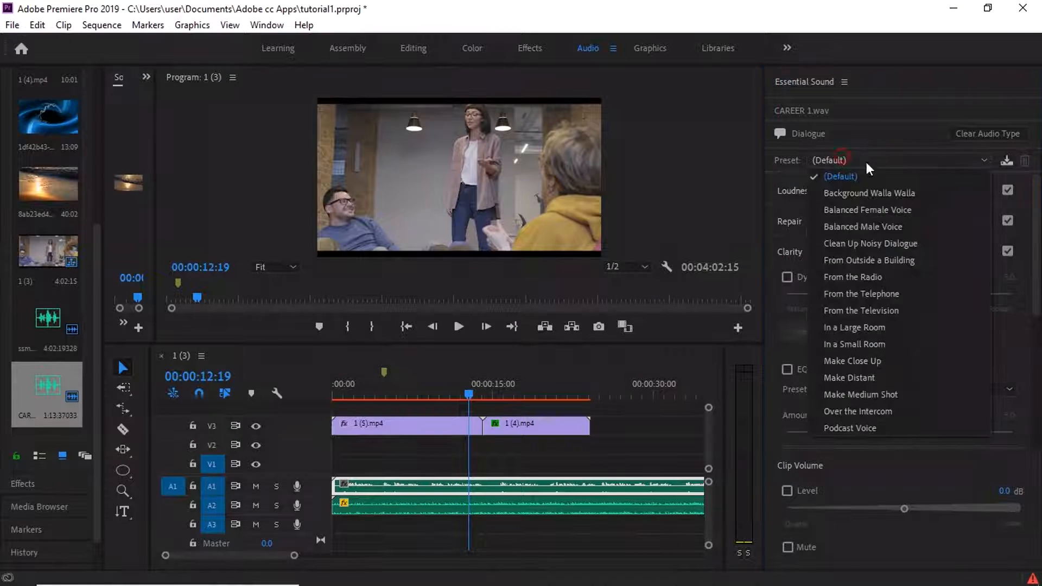
click(857, 226)
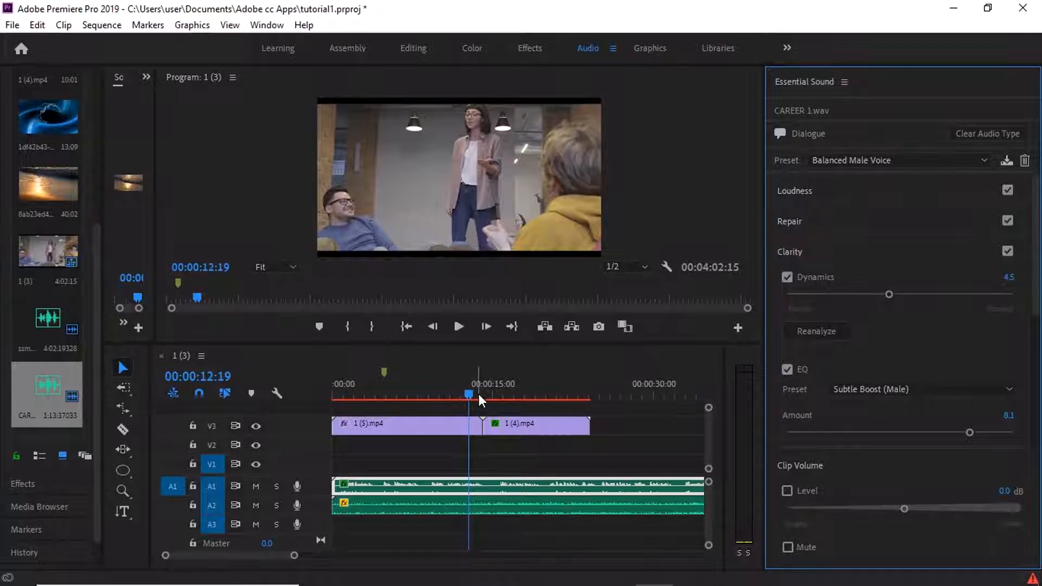
key(space)
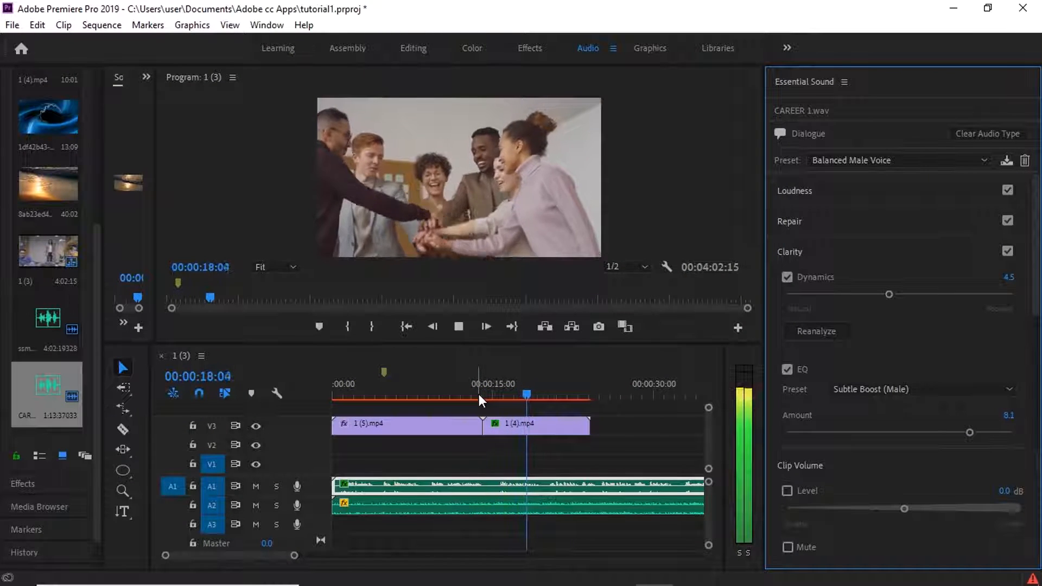
key(space)
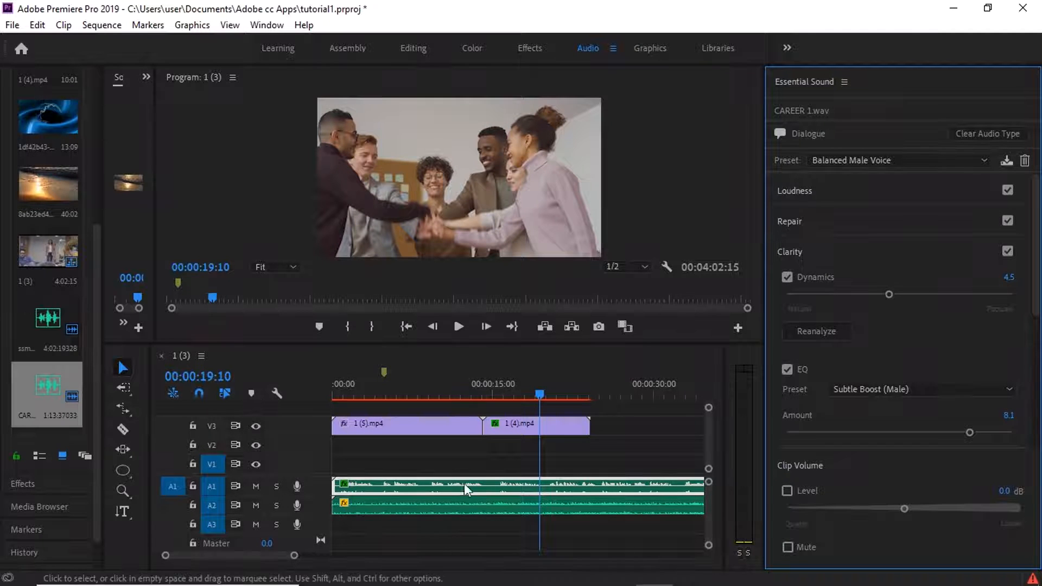
- Try the Vocal Presence EQ preset under Clarity for the voice clip and listen to a short stretch
click(822, 334)
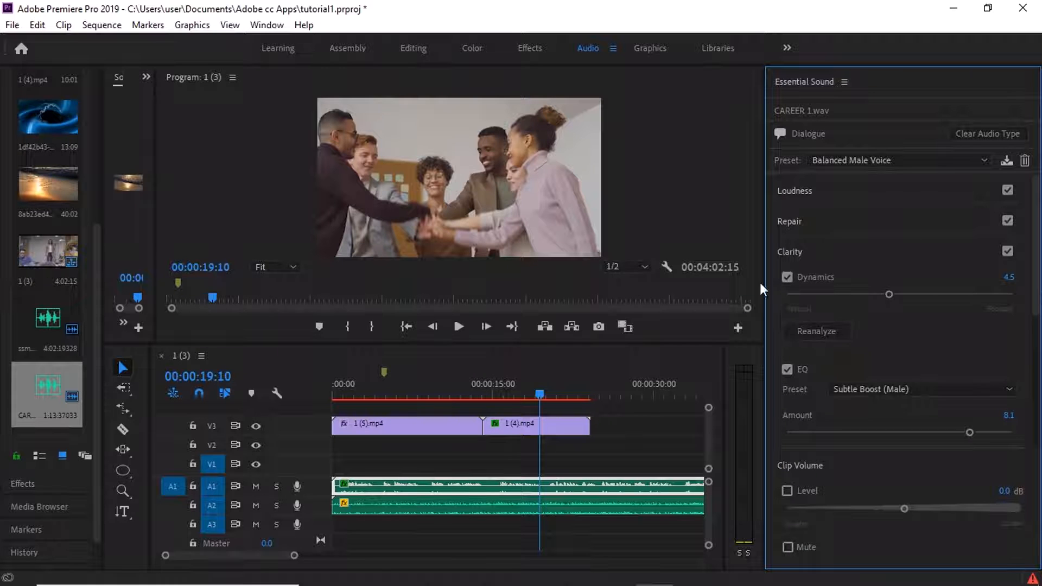
click(908, 392)
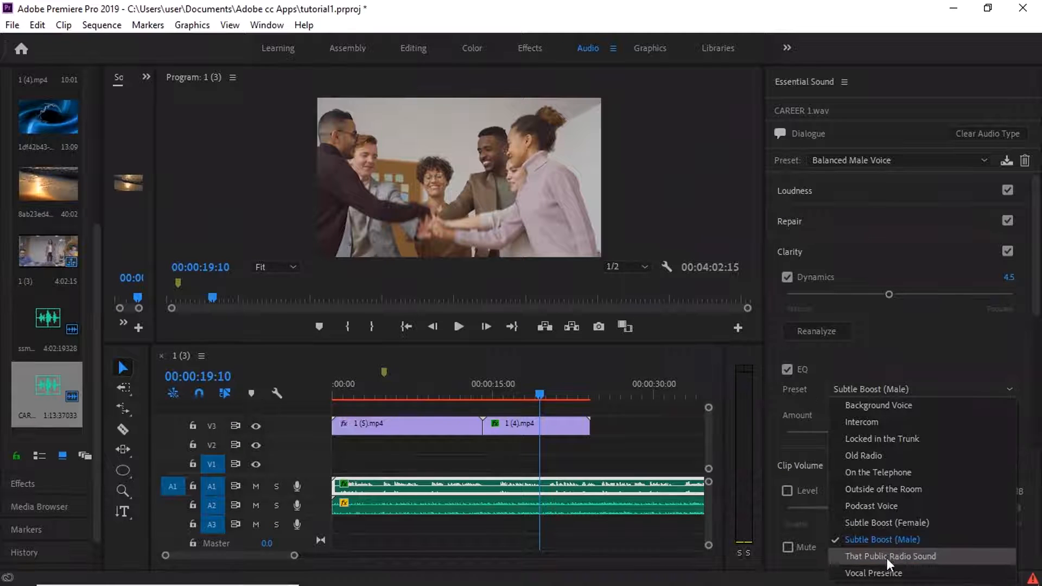
click(883, 572)
key(space)
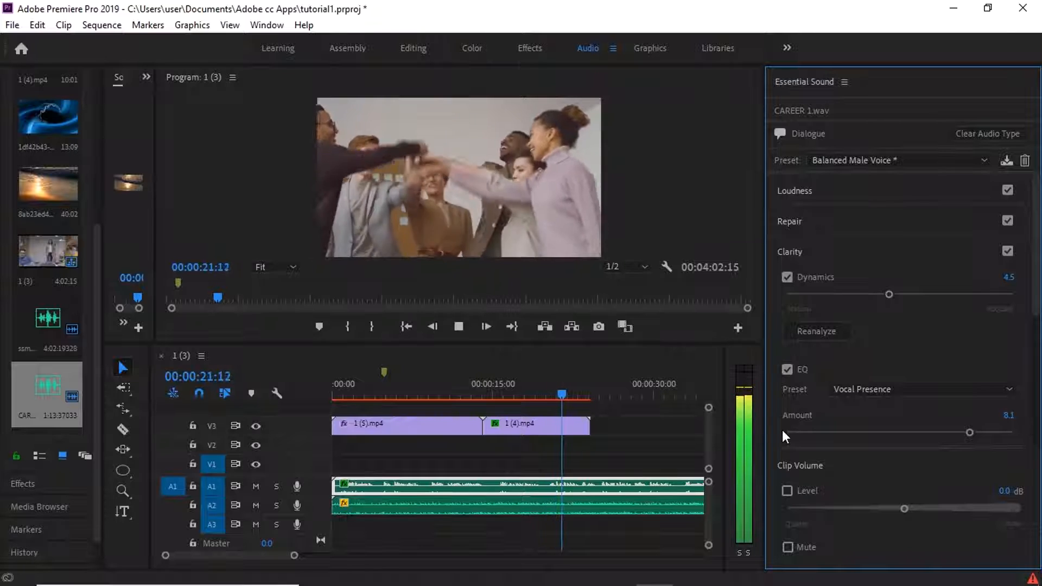
key(space)
- Try the Podcast Voice EQ preset on the voice clip and listen to it from 00:00:16:13
click(509, 396)
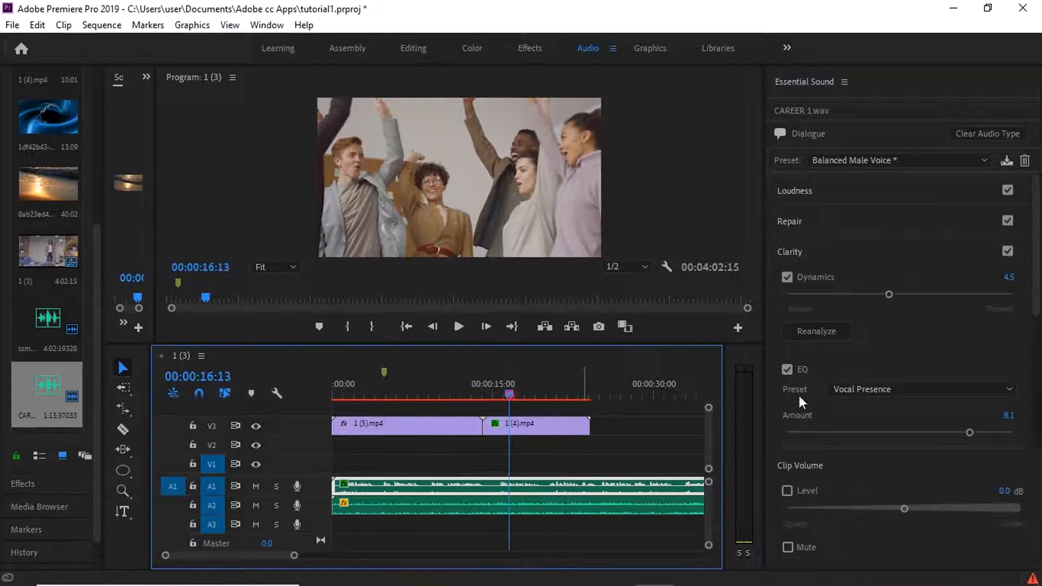
click(890, 389)
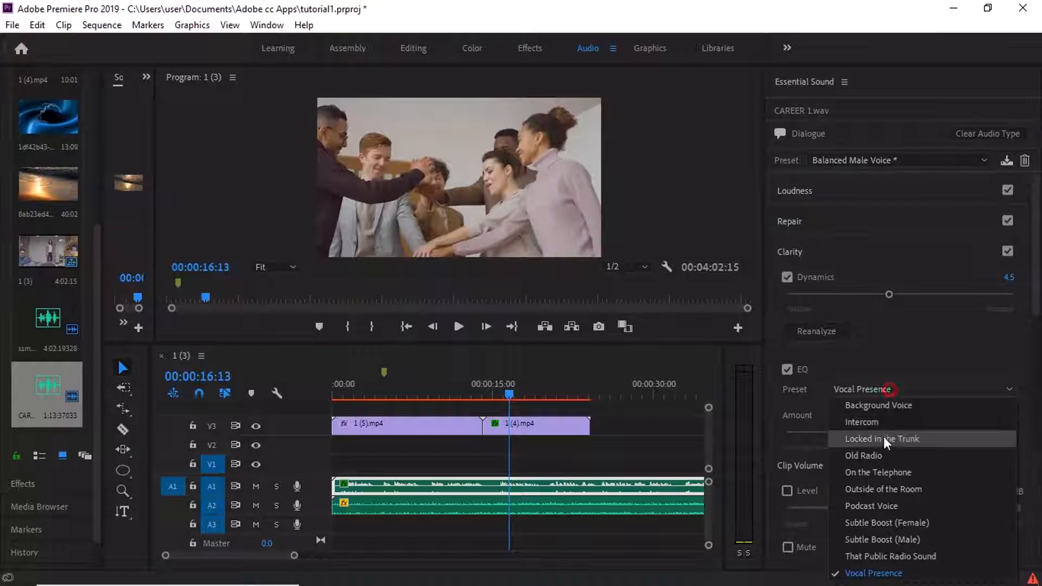
click(877, 506)
key(space)
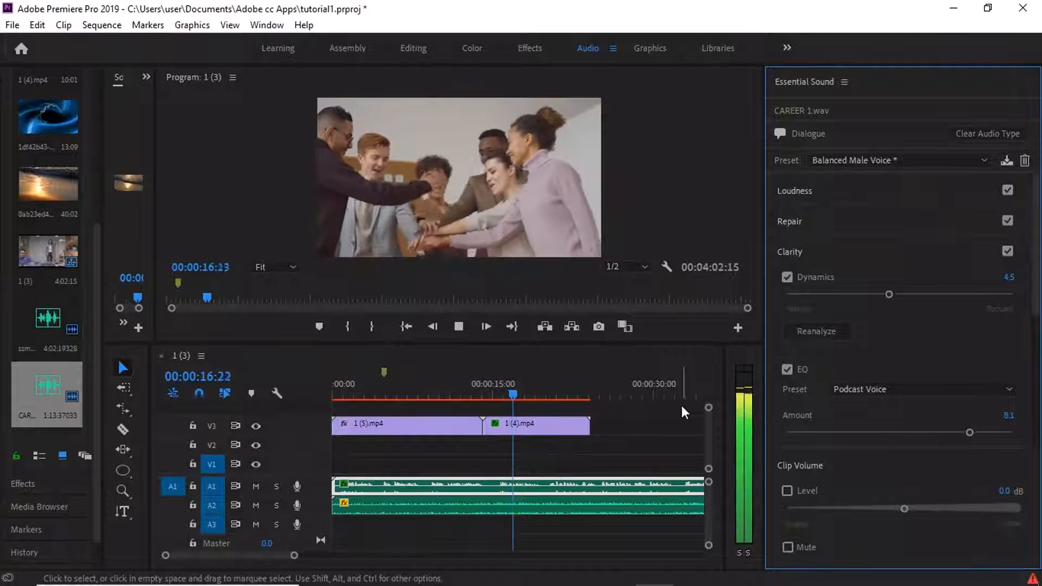
key(space)
- Restore the Selection tool, set the voice clip's EQ preset to Background Voice, and play a short stretch to hear it
key(n)
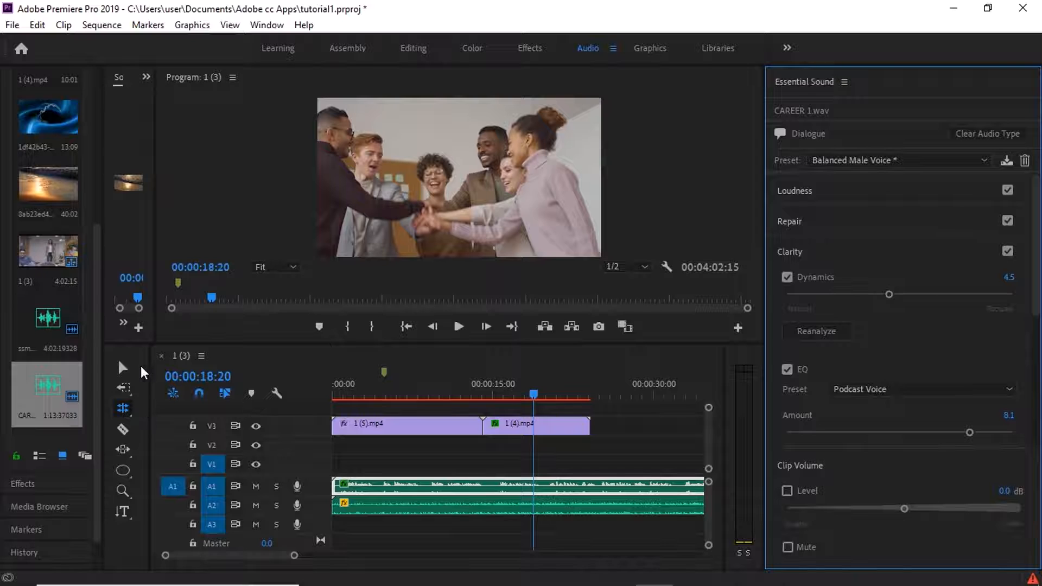
click(122, 368)
click(858, 390)
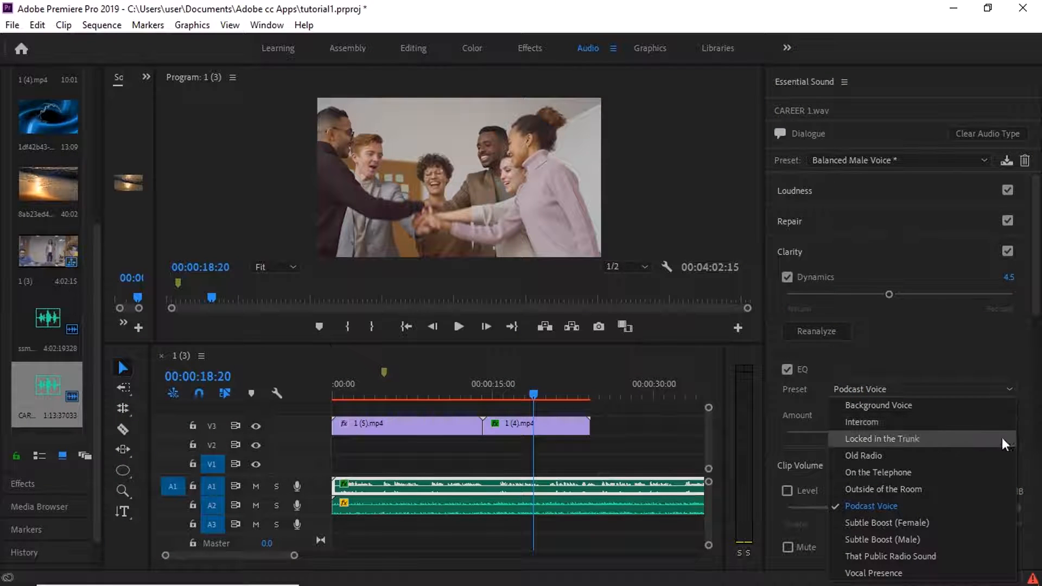
click(897, 408)
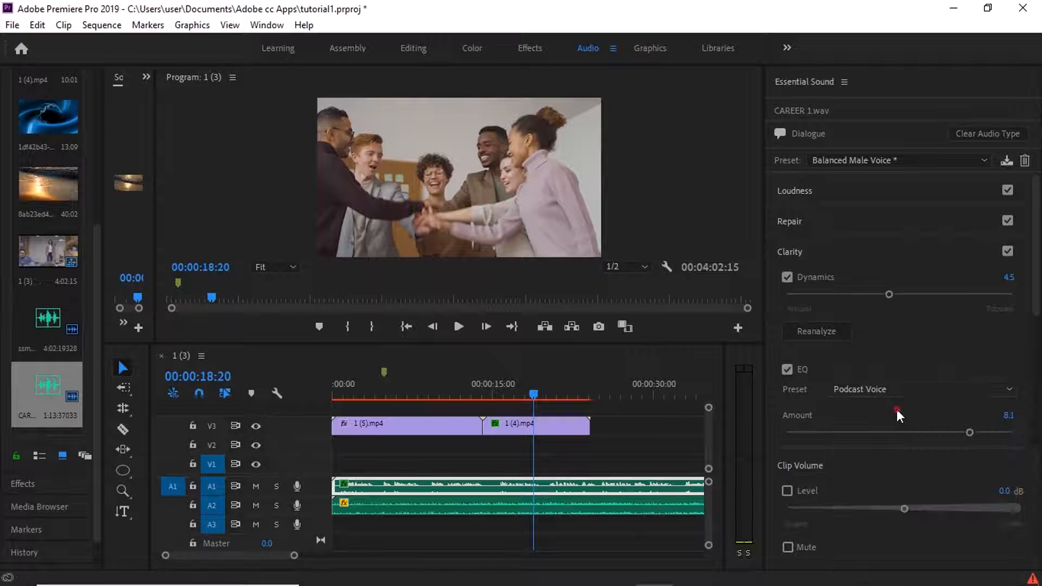
key(space)
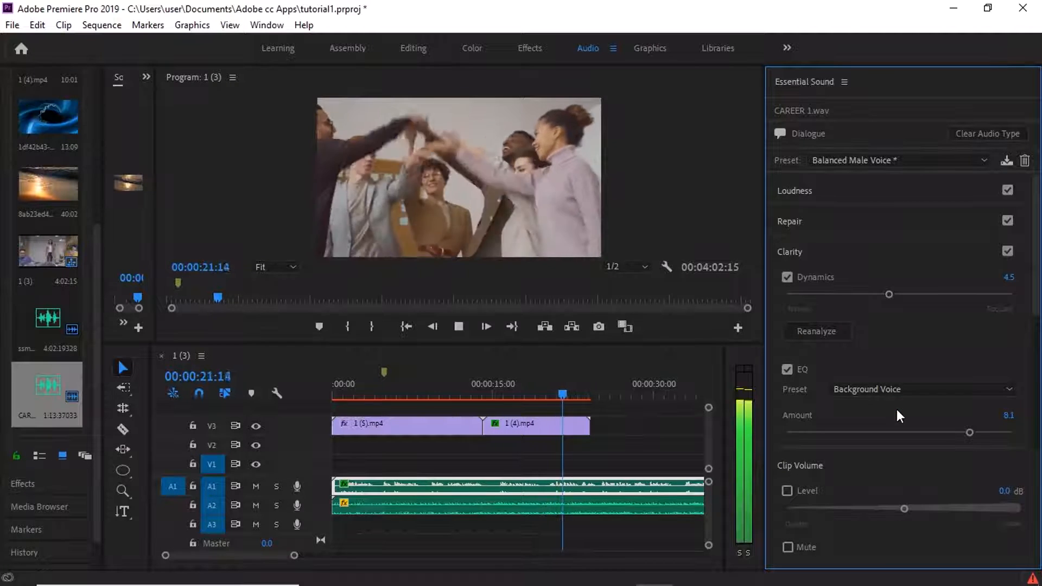
key(space)
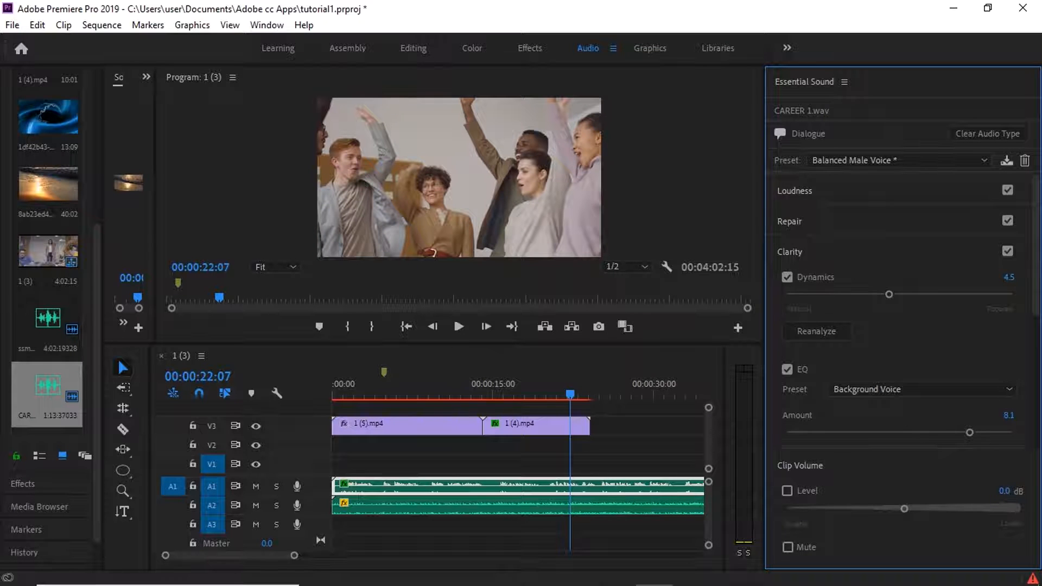
- Try the Creative Auditorium reverb on the voice clip during playback, and switch the Creative effects off
drag(1037, 276, 1039, 422)
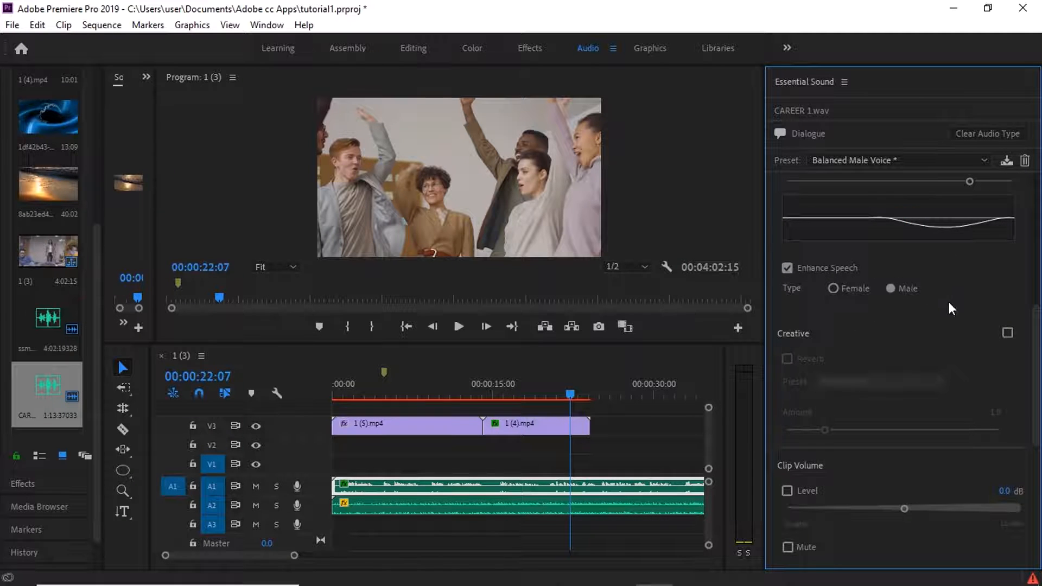
click(1009, 333)
click(901, 380)
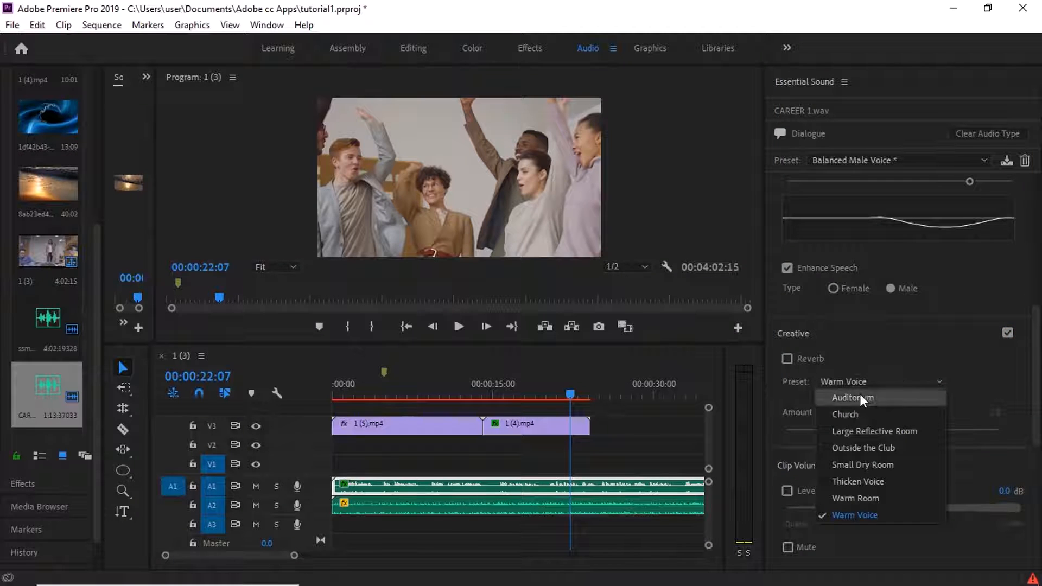
click(891, 392)
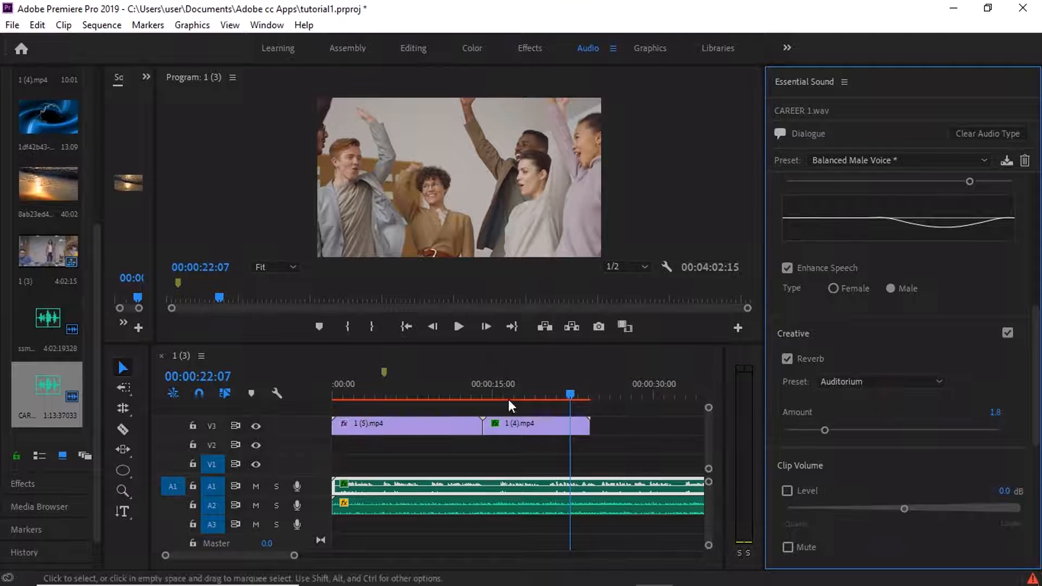
click(525, 395)
key(space)
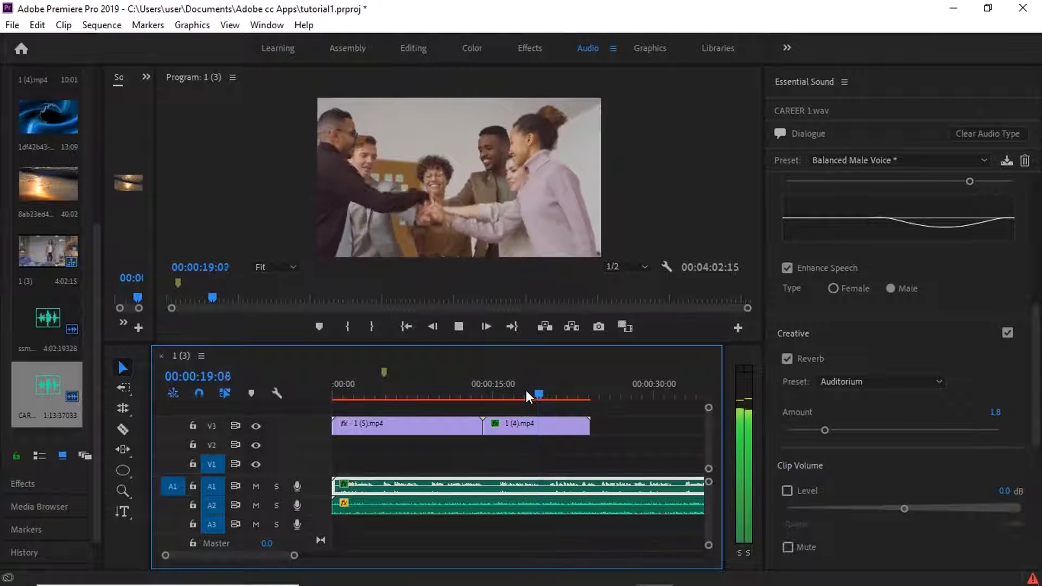
key(space)
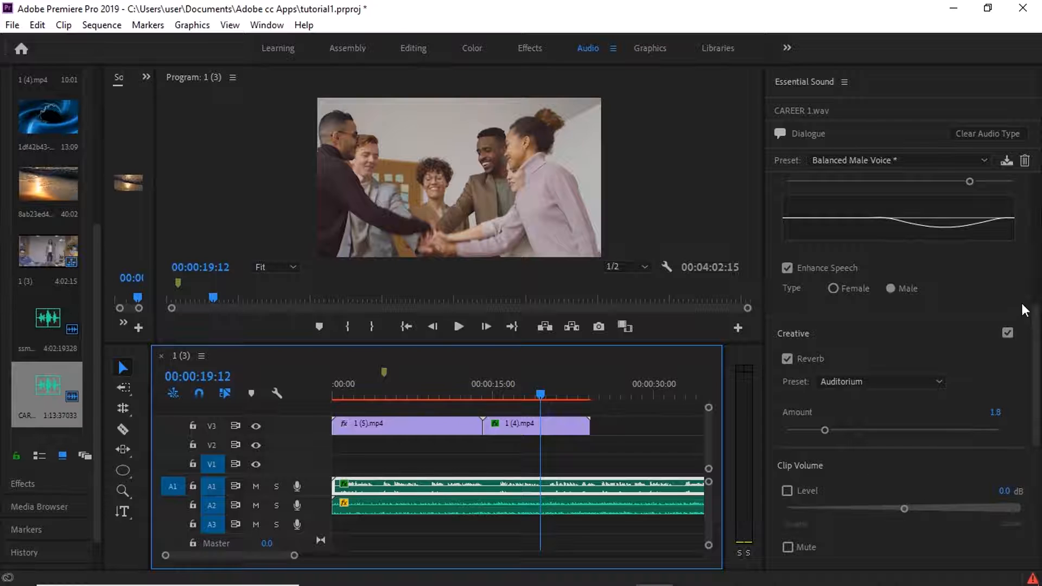
click(1007, 332)
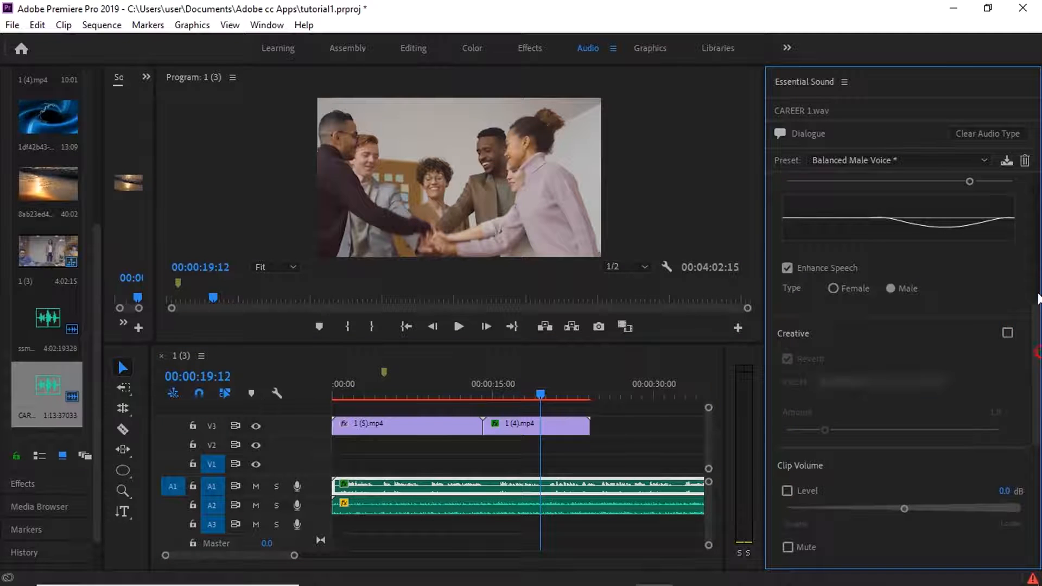
- Set the voice clip's Clarity EQ preset to Subtle Boost (Male)
drag(1036, 350, 1015, 180)
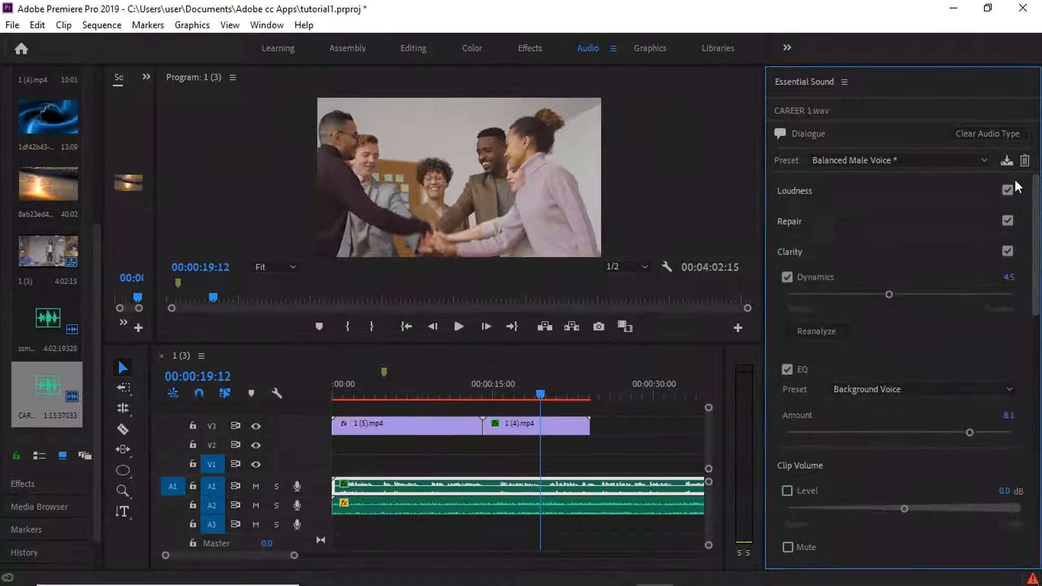
click(954, 391)
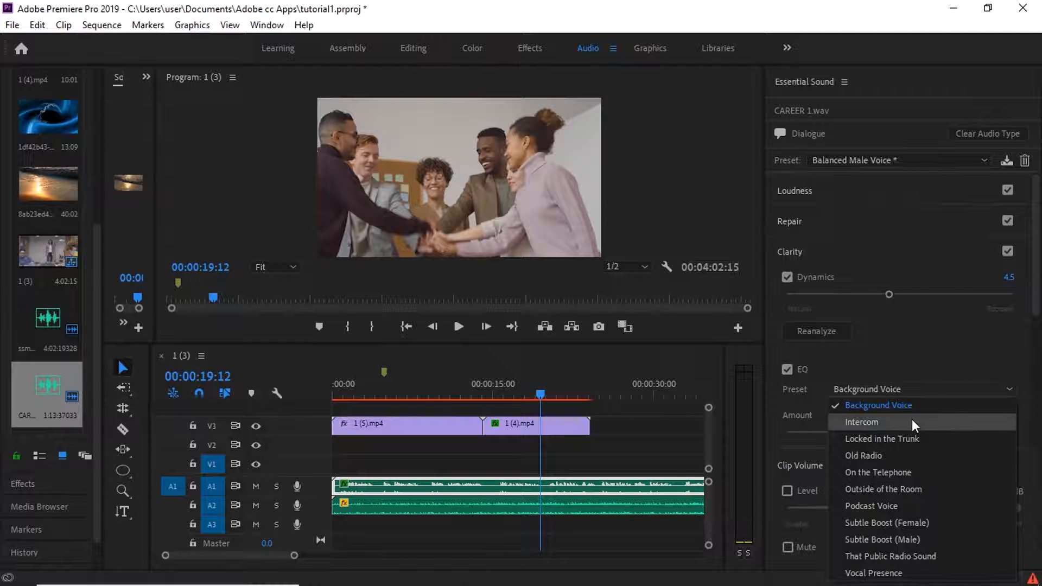
click(919, 539)
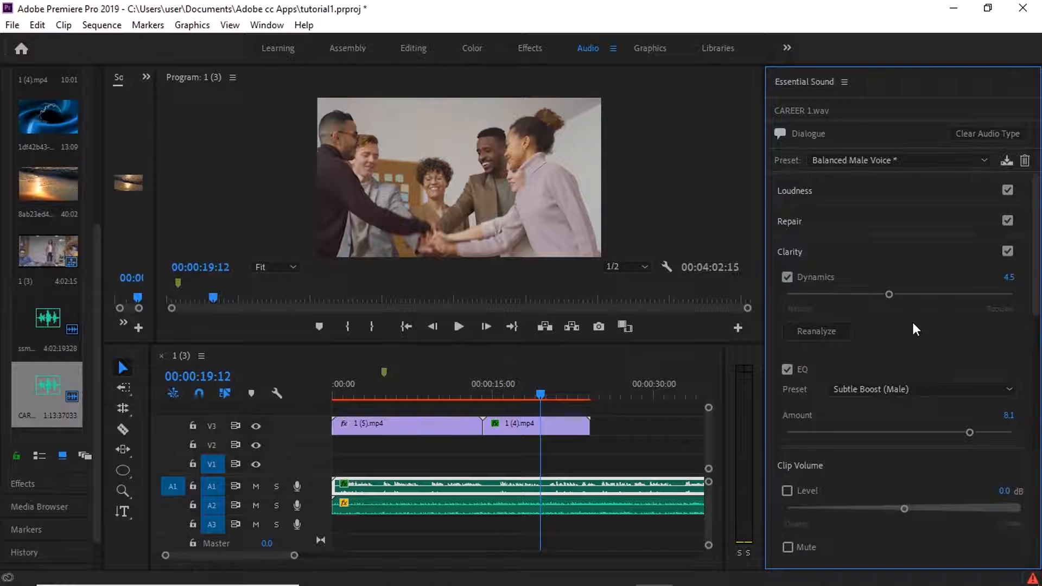
mouse_move(1037, 252)
mouse_down()
mouse_move(1036, 334)
mouse_move(1036, 242)
mouse_up()
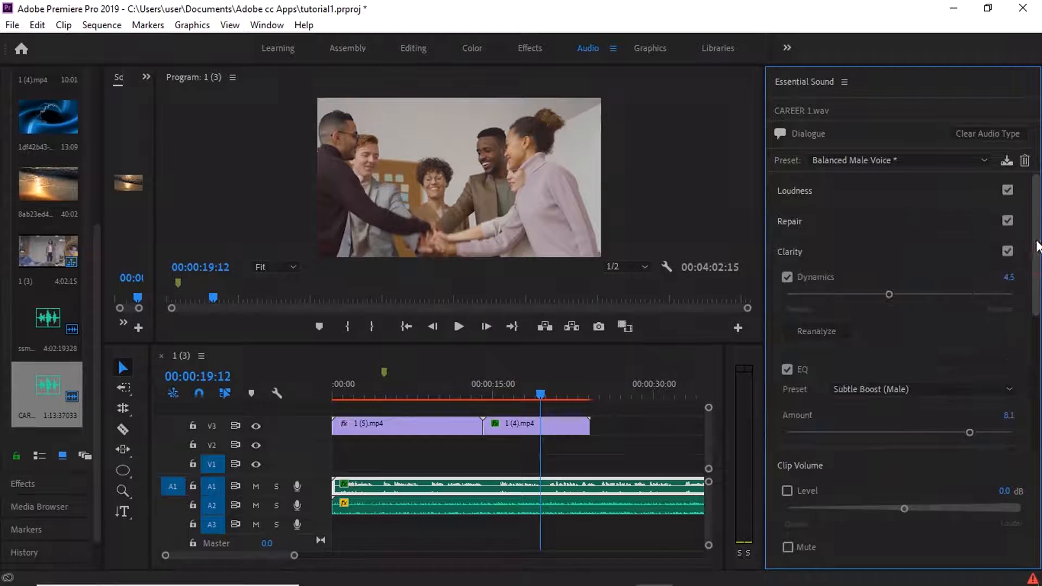
- Look over the Essential Sound presets available for the music clip on A2
click(473, 502)
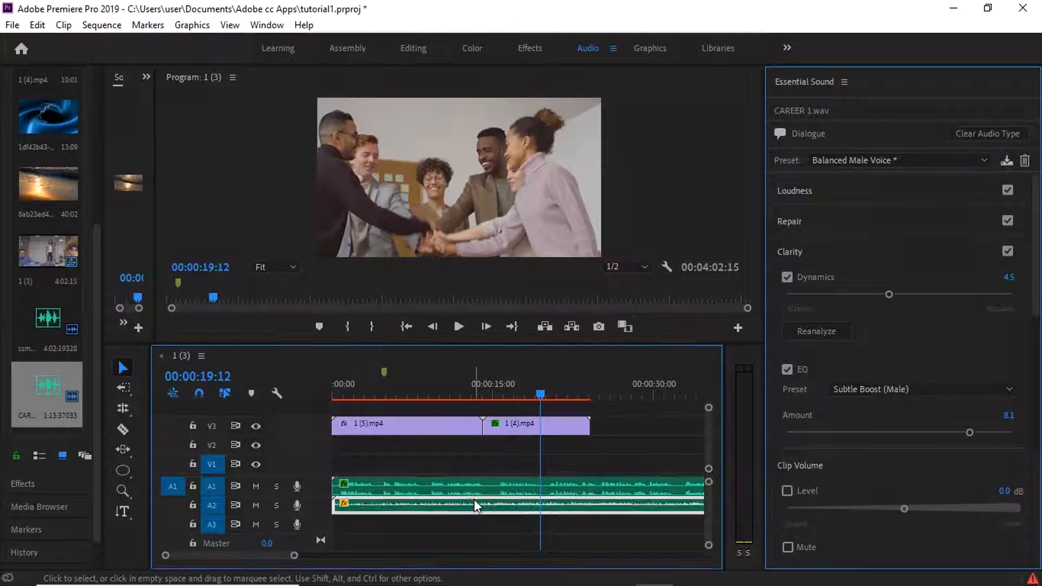
click(864, 159)
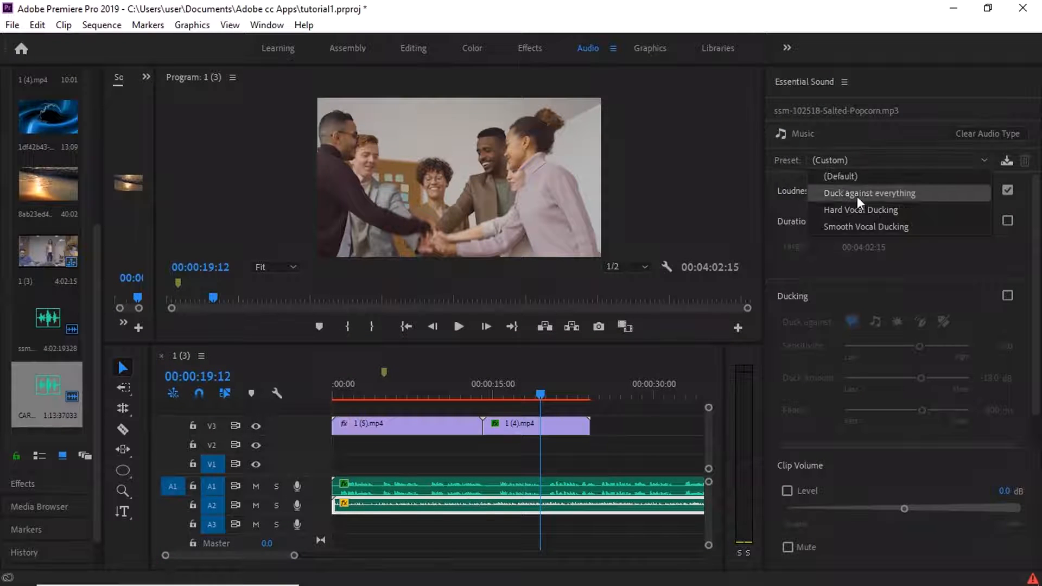
click(890, 144)
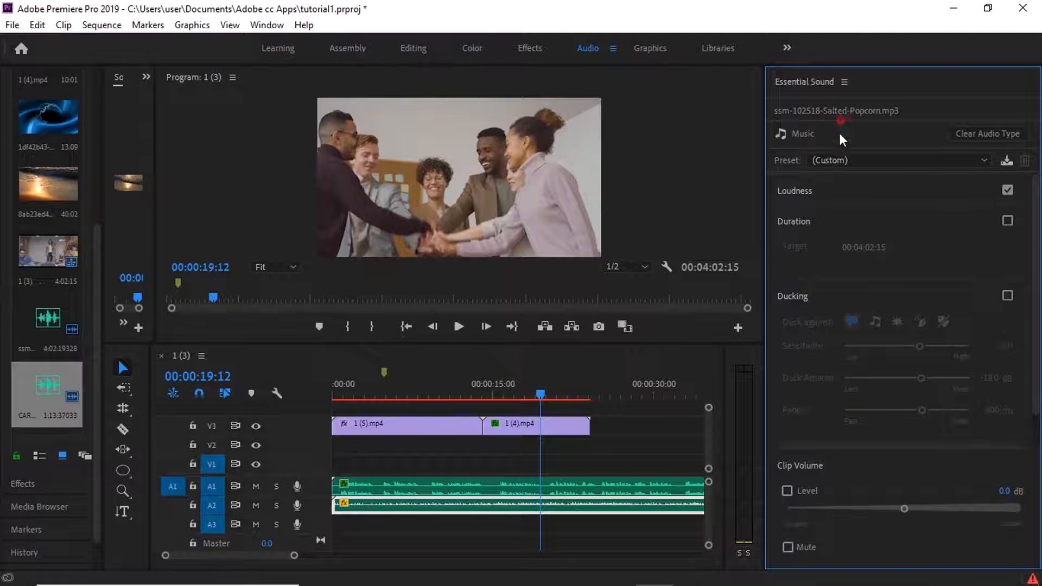
- Reanalyze the Clarity dynamics of the voice clip on A1
click(408, 504)
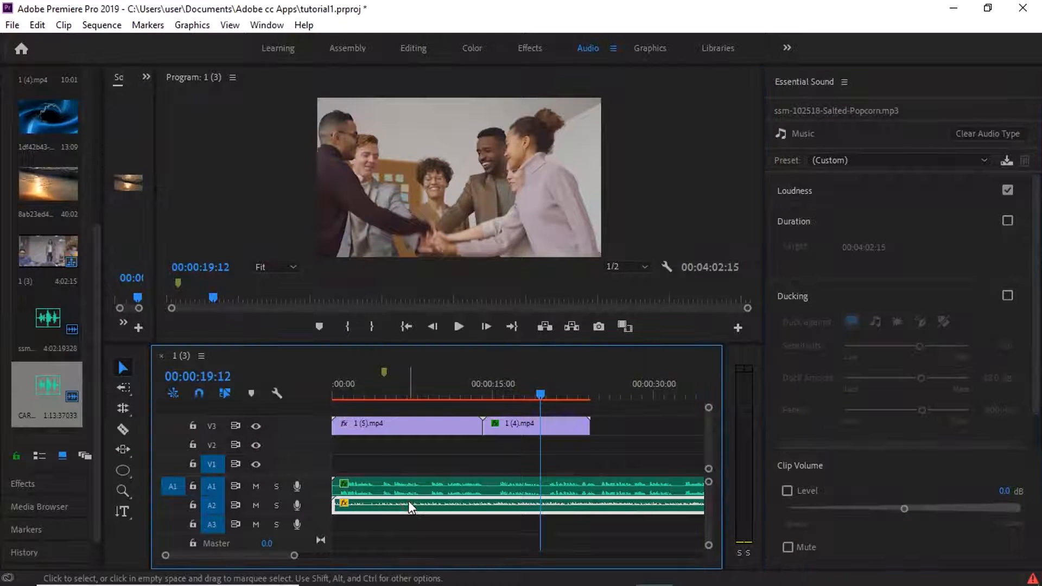
click(408, 487)
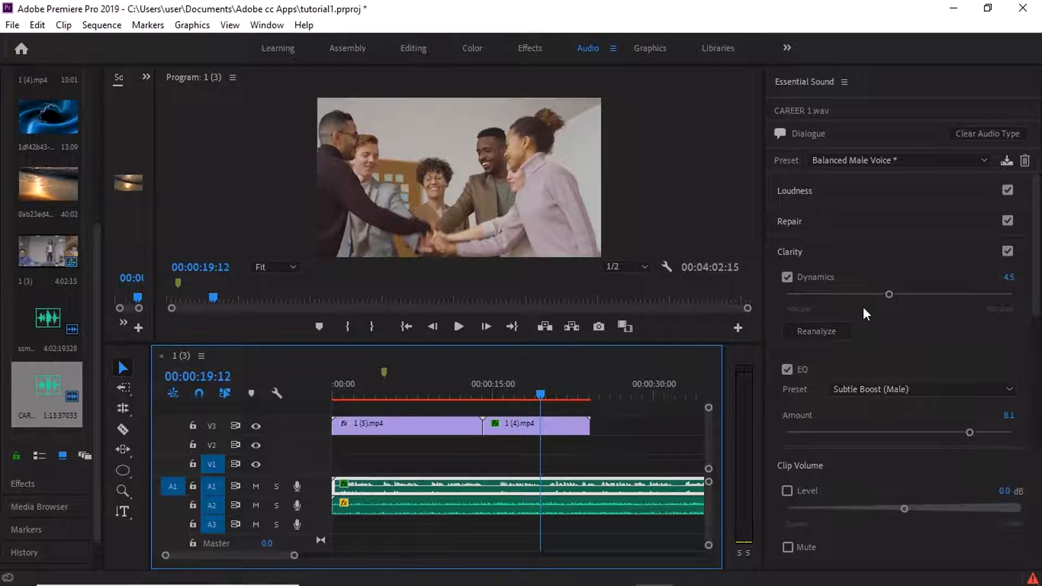
click(818, 332)
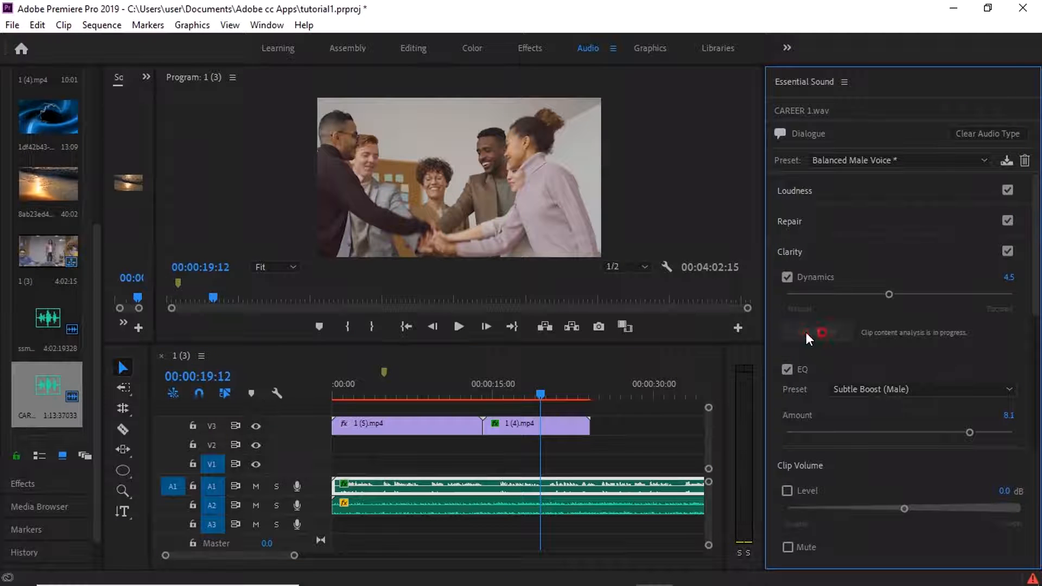
- Delete the Salted-Popcorn music clip from A2 and place it again from the project at the start of A2
click(471, 502)
click(898, 159)
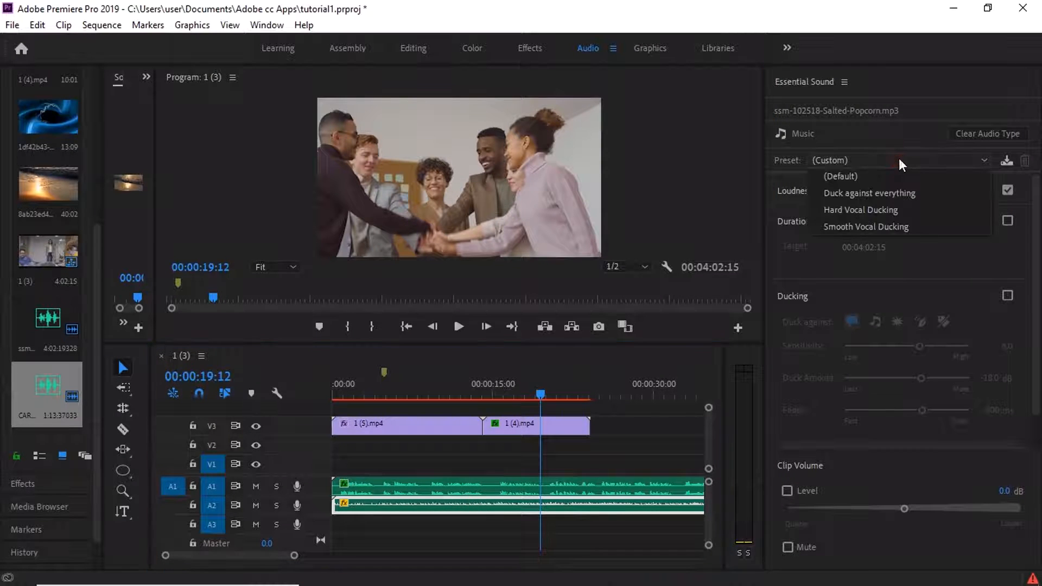
click(899, 160)
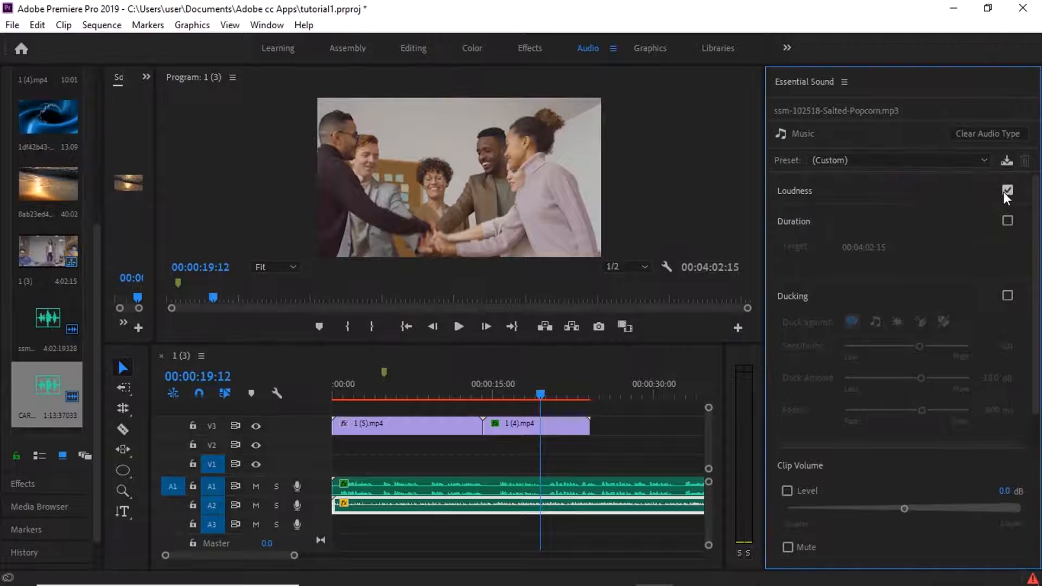
click(441, 502)
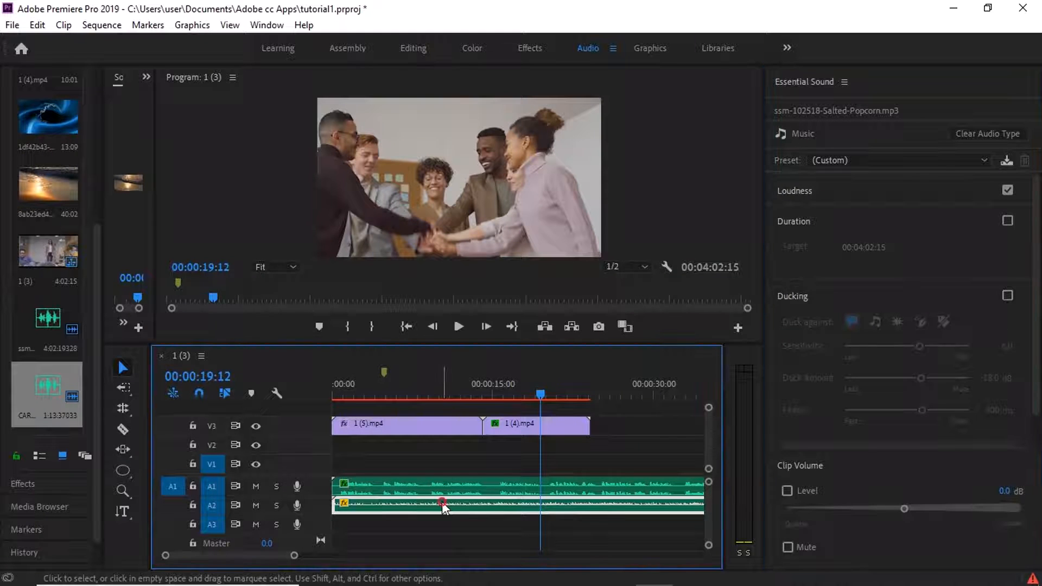
key(Delete)
click(47, 347)
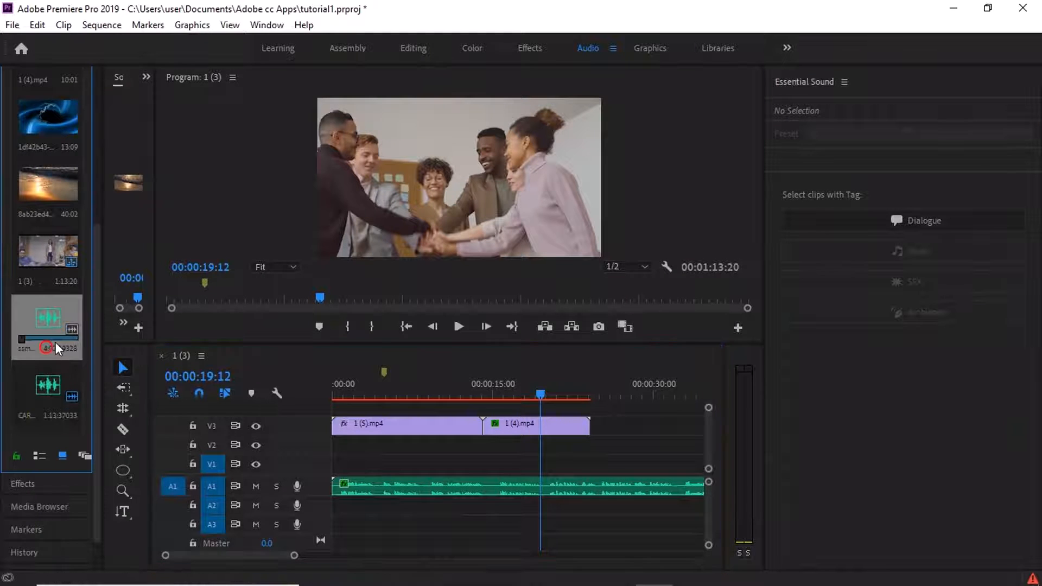
drag(50, 322, 732, 402)
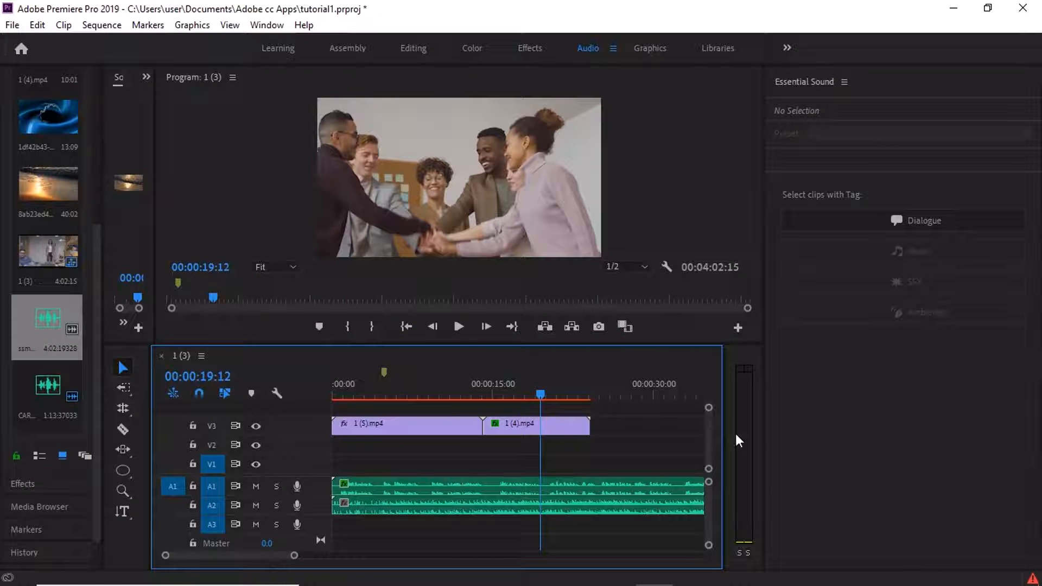
- Tag the newly placed clip on A2 as Music and open its list of presets
click(613, 506)
click(907, 266)
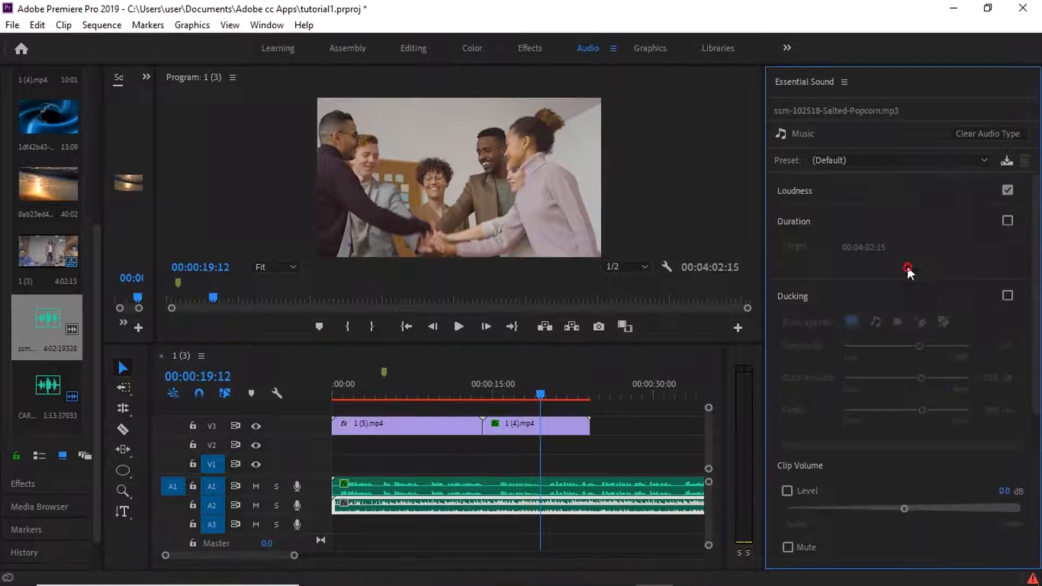
click(897, 161)
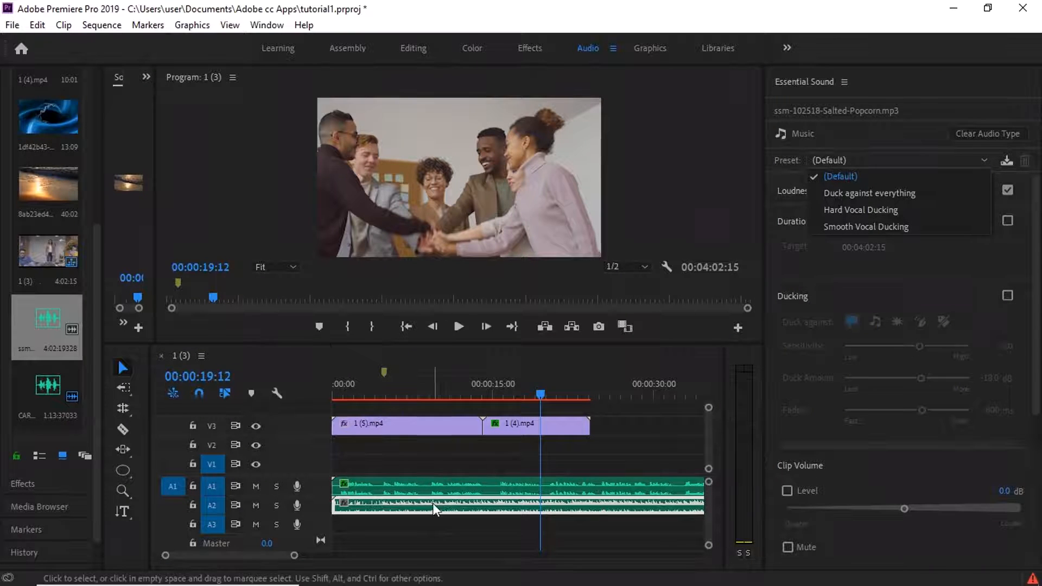
- Delete the CAREER 1.wav voice clip from A1 and place it again from the project at the start of A1
click(432, 488)
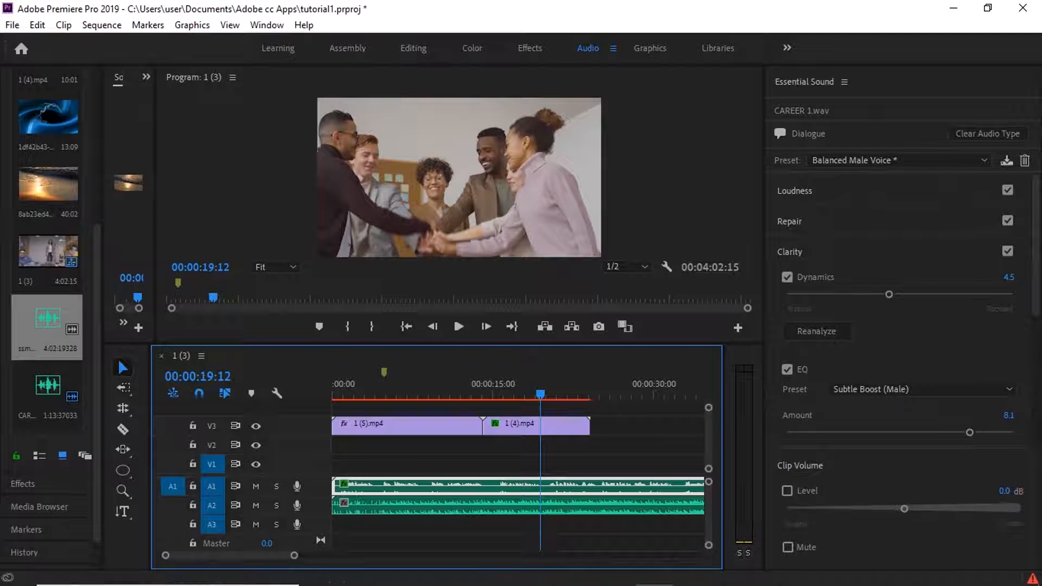
scroll(1037, 231, down, 2)
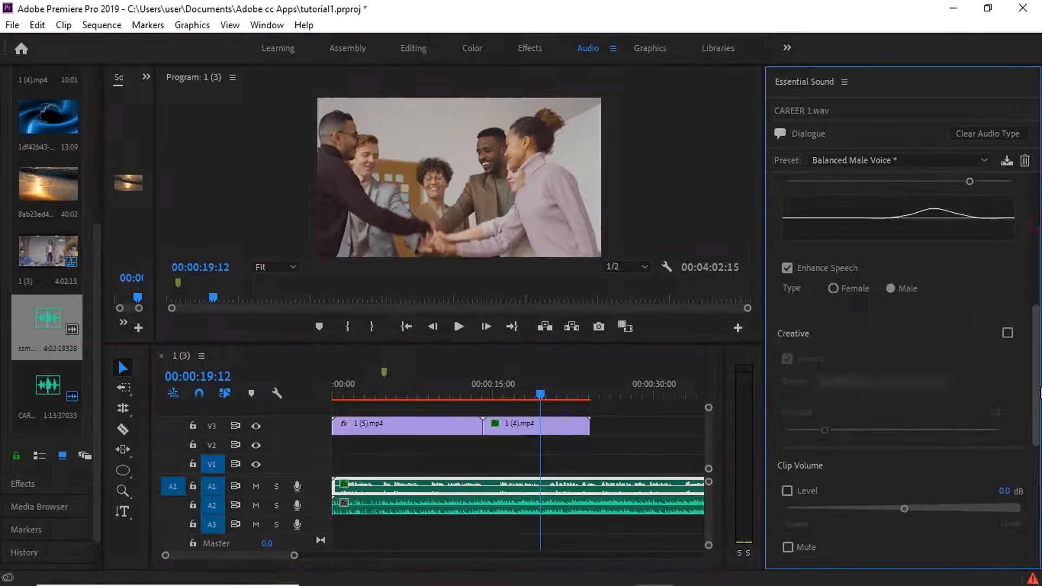
scroll(1033, 239, up, 2)
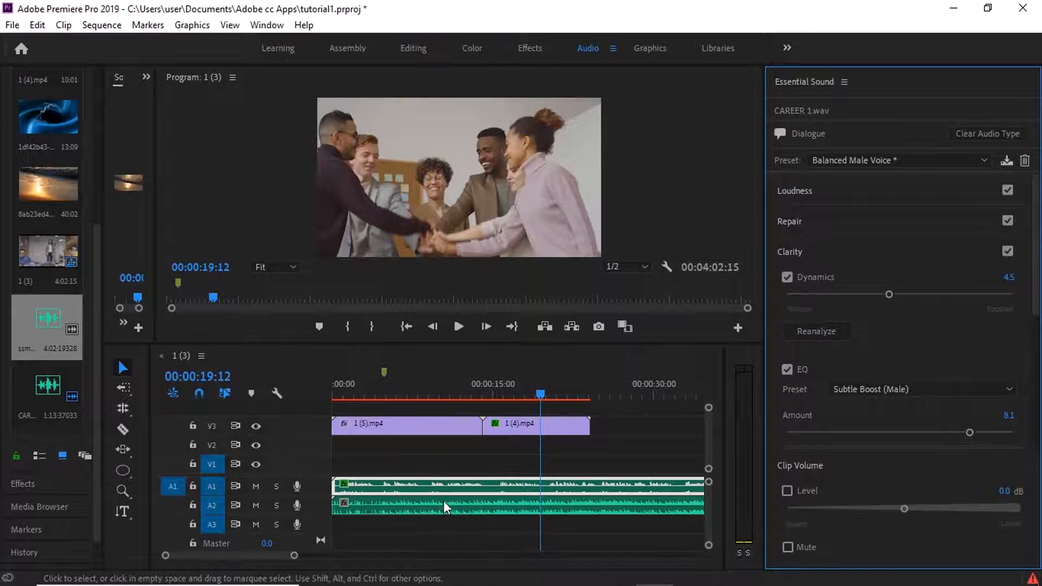
click(455, 484)
key(Delete)
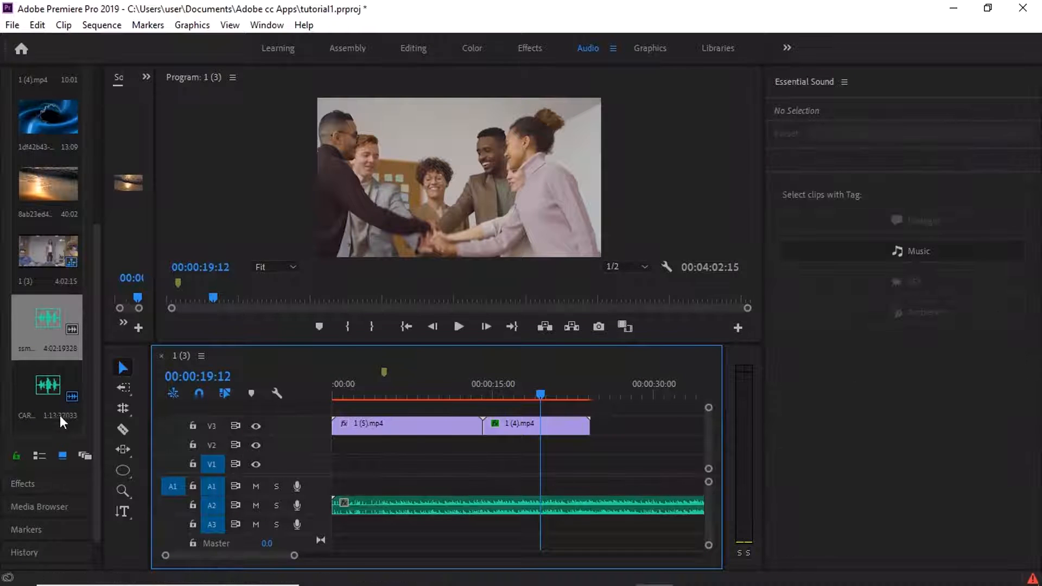
click(51, 395)
drag(51, 395, 395, 484)
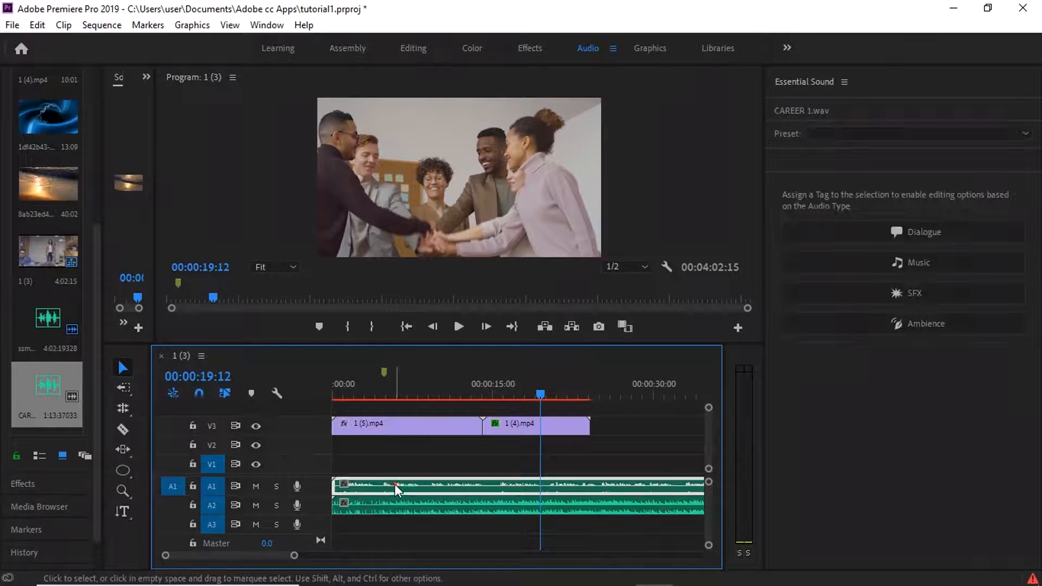
- Tag the newly placed voice clip as Dialogue and apply the Balanced Male Voice preset
click(896, 233)
click(901, 162)
click(890, 225)
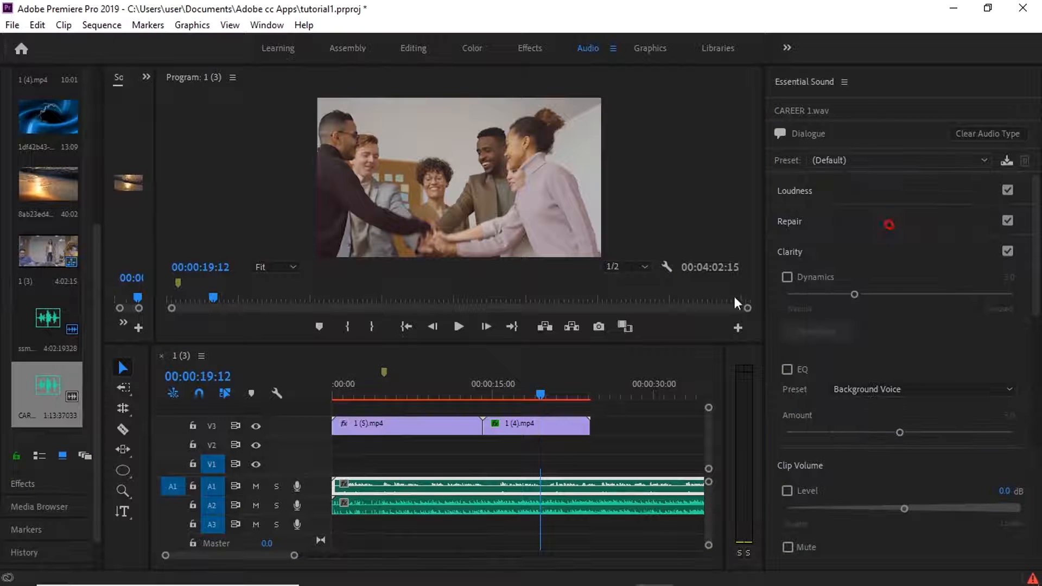
- Play the sequence from the start to hear the voice and music together, adjusting the system volume to 10, and stop playback
click(435, 500)
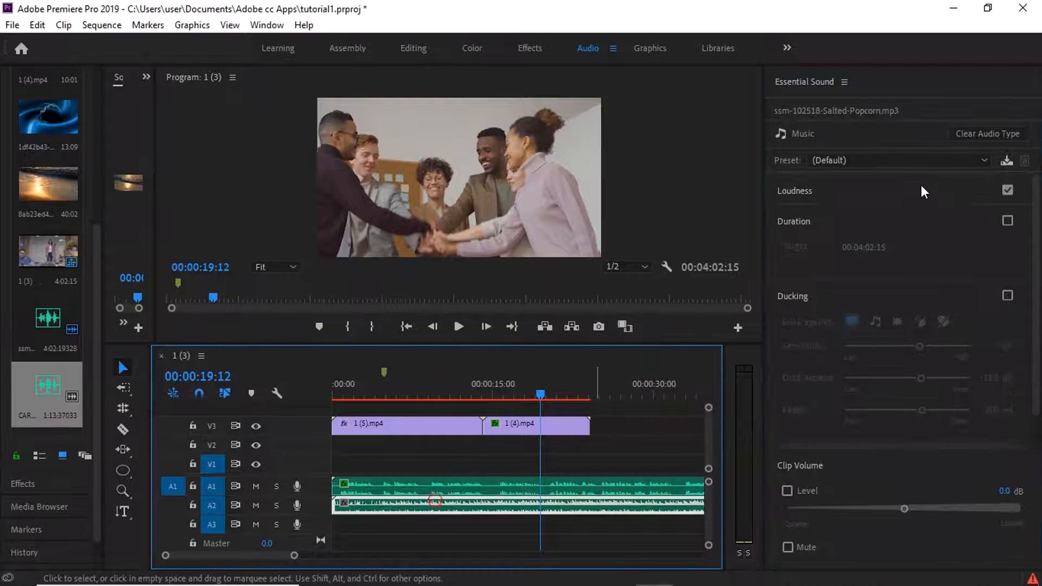
click(927, 163)
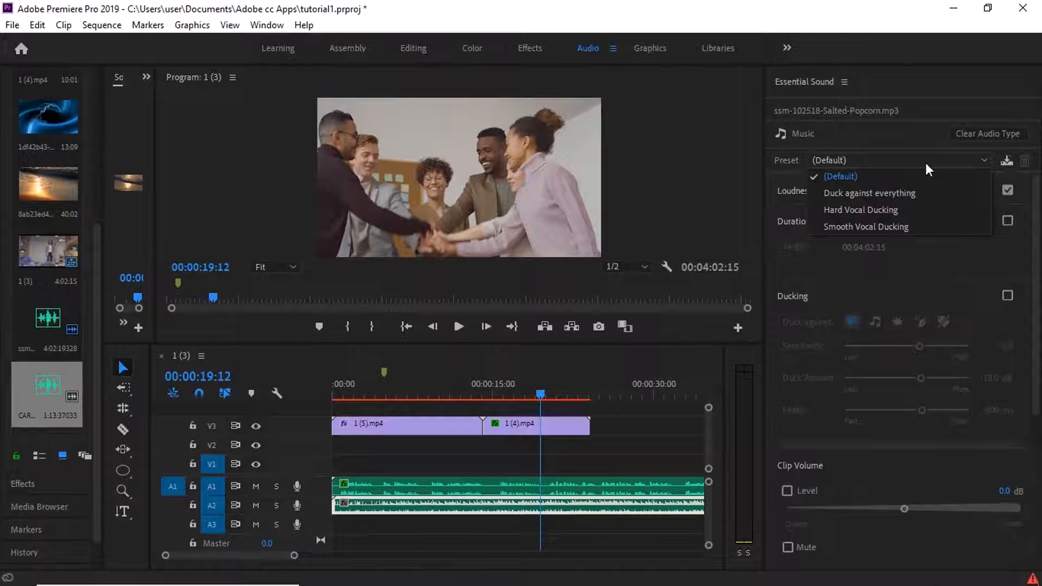
drag(382, 391, 334, 394)
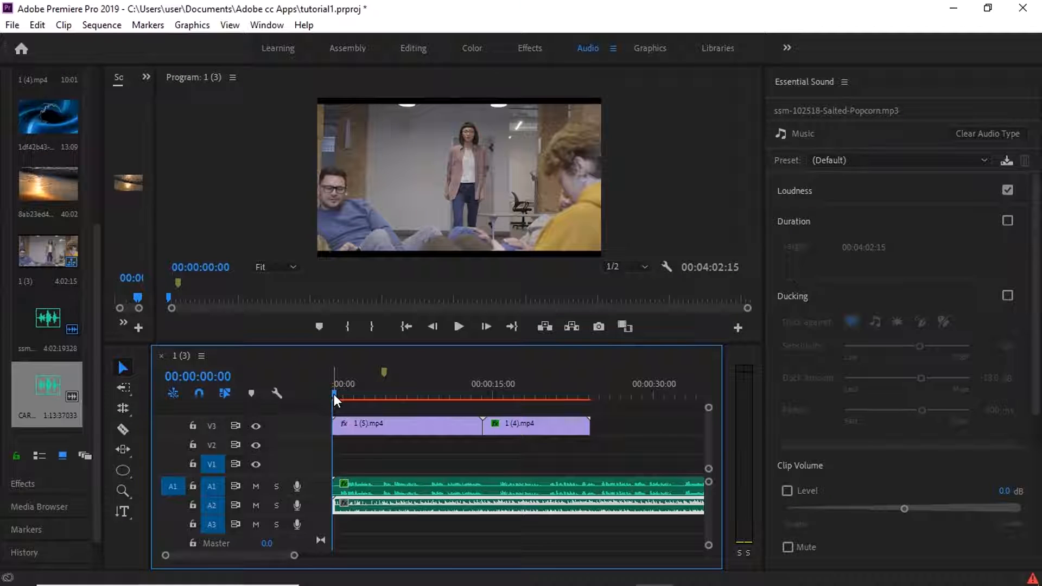
key(space)
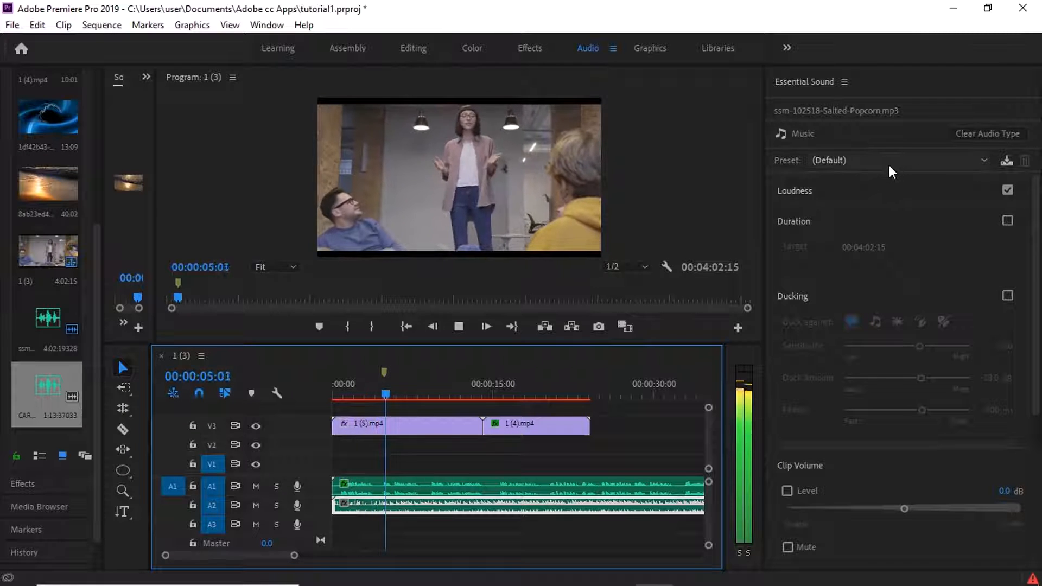
key(XF86AudioLowerVolume)
key(XF86AudioLowerVolume)
key(XF86AudioLowerVolume)
key(XF86AudioLowerVolume)
key(XF86AudioLowerVolume)
key(XF86AudioLowerVolume)
key(XF86AudioLowerVolume)
key(XF86AudioLowerVolume)
key(XF86AudioLowerVolume)
key(XF86AudioLowerVolume)
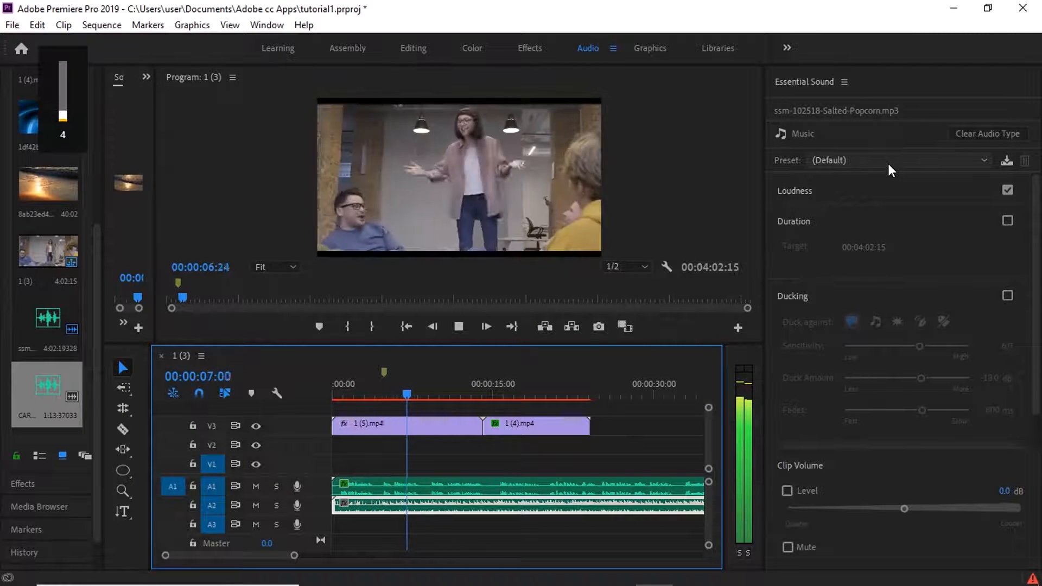
key(XF86AudioRaiseVolume)
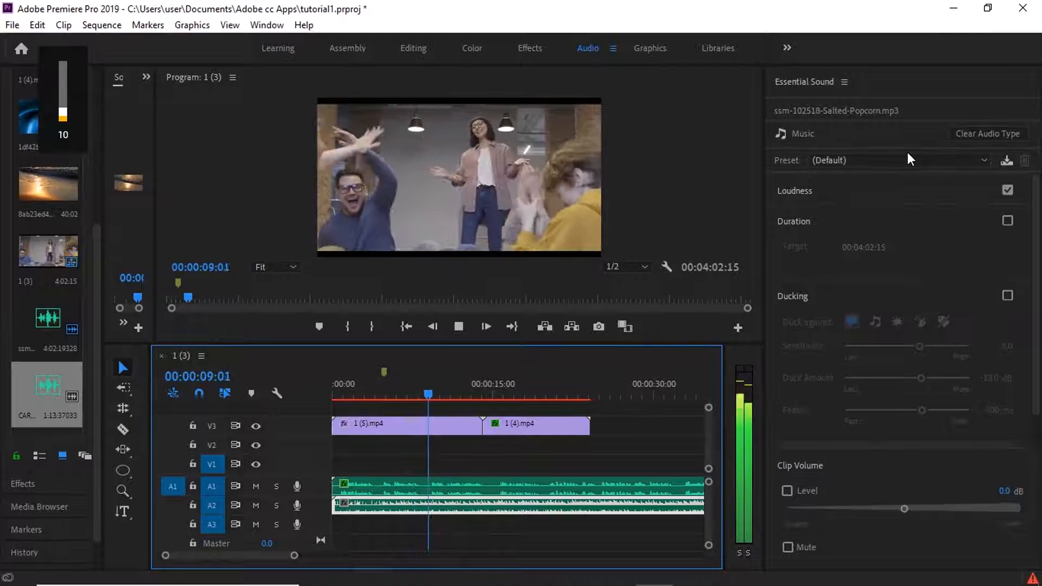
click(461, 325)
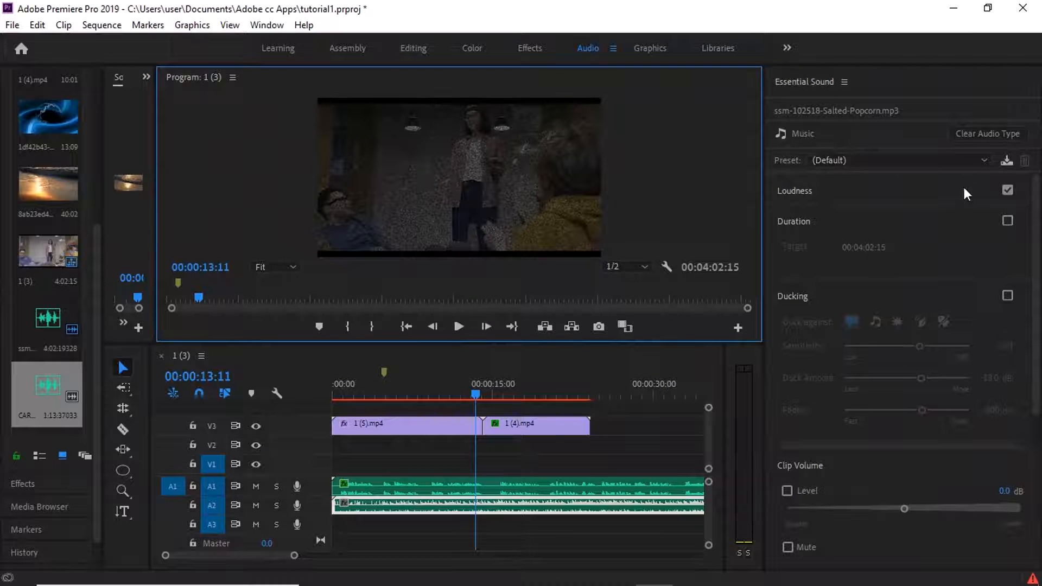
- Review the music clip's Duration and Ducking options and its ducking presets, and select the voice clip on A1
click(837, 159)
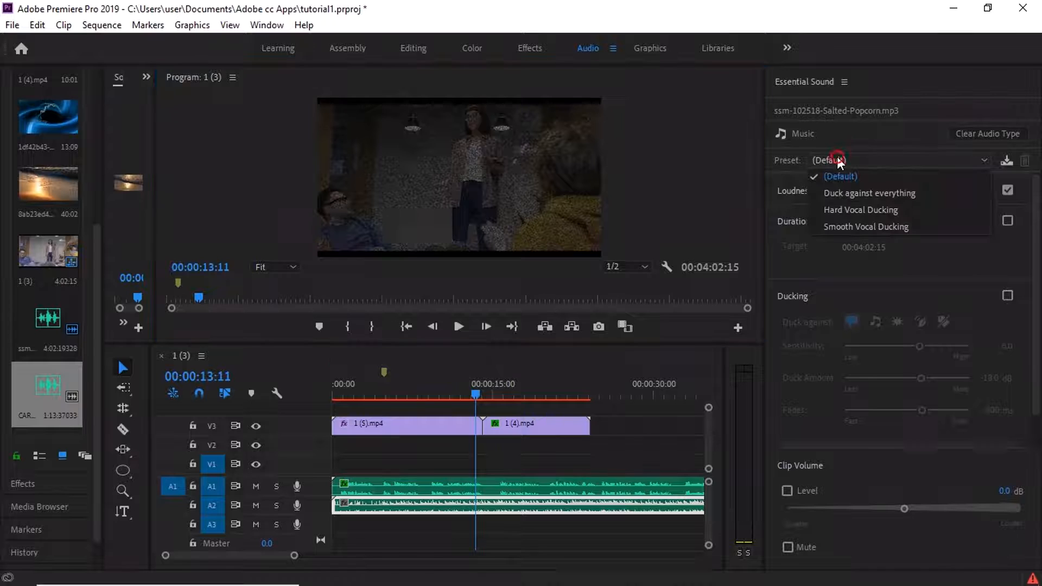
click(940, 103)
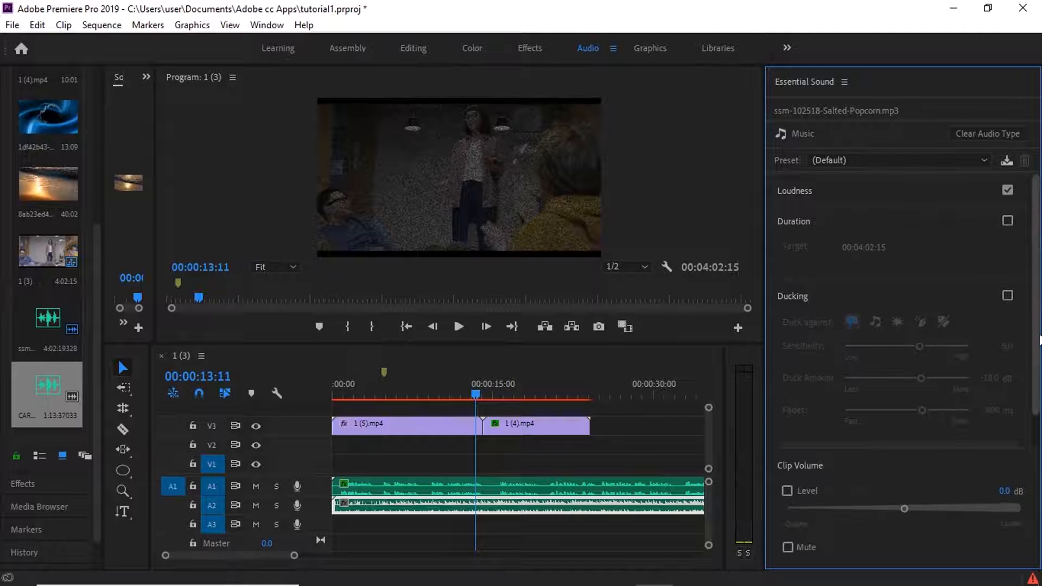
scroll(895, 326, down, 1)
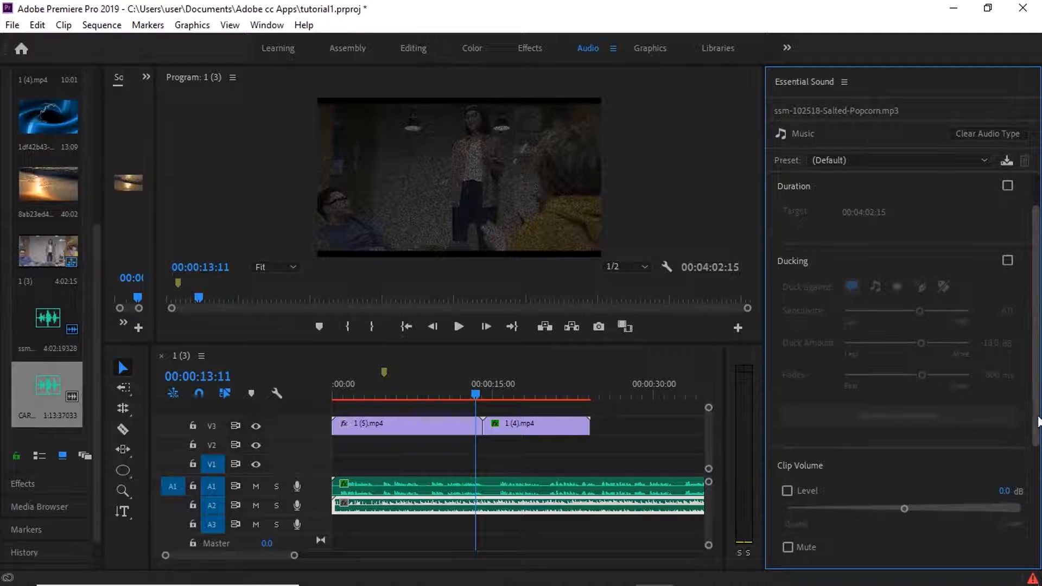
click(854, 162)
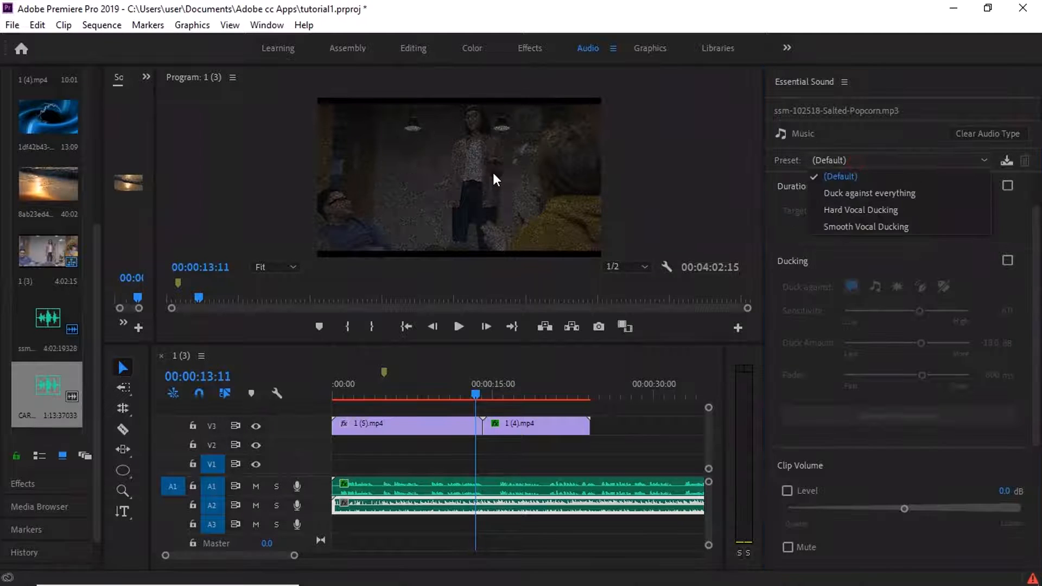
click(383, 486)
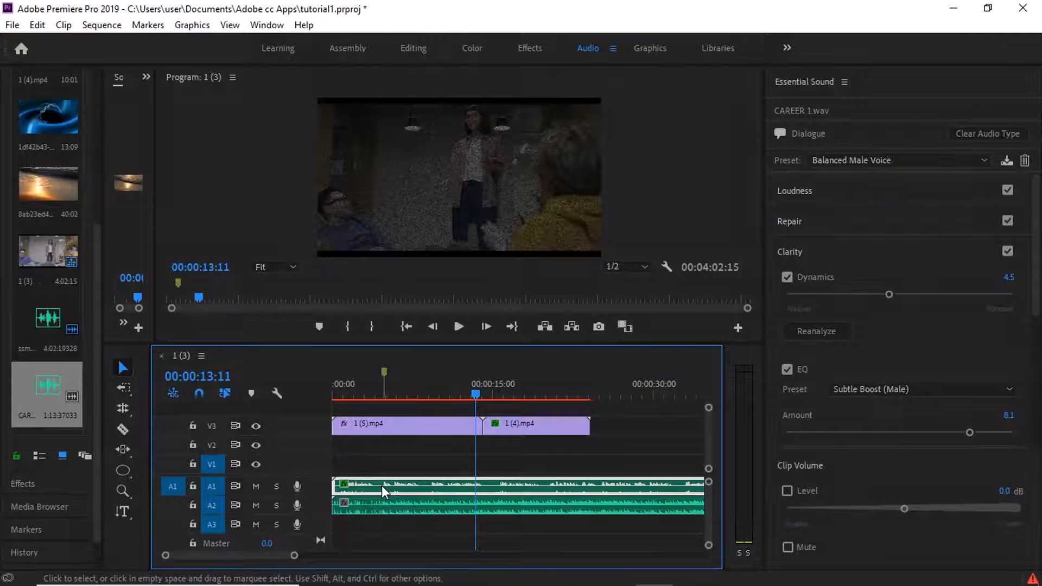
- Delete the voice clip from A1 and select the music clip on A2
key(Delete)
click(434, 509)
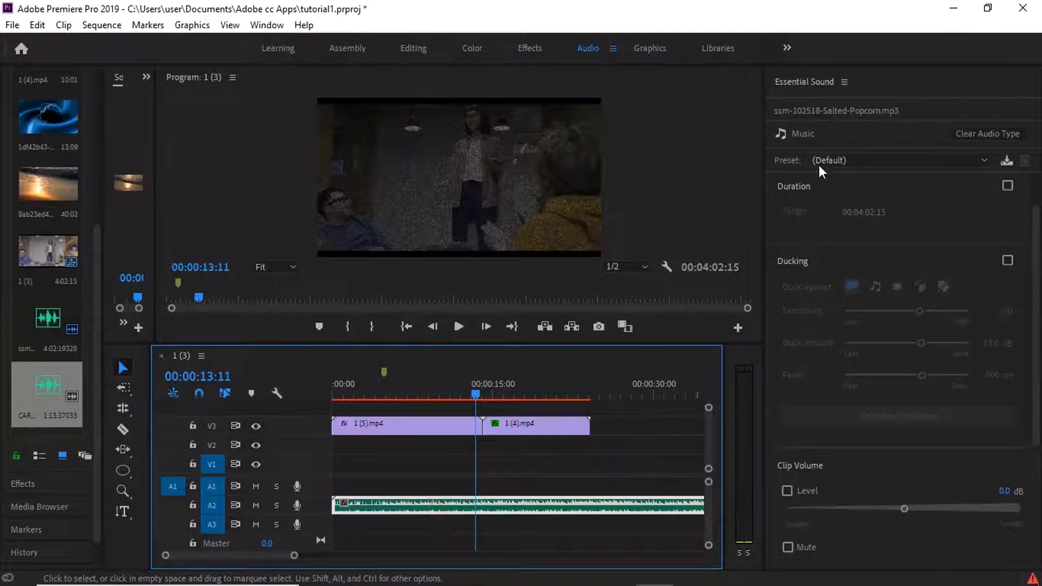
- Clear the music clip's audio type, tag it as Music again, and review its presets, the Save Preset dialog and its options
click(879, 156)
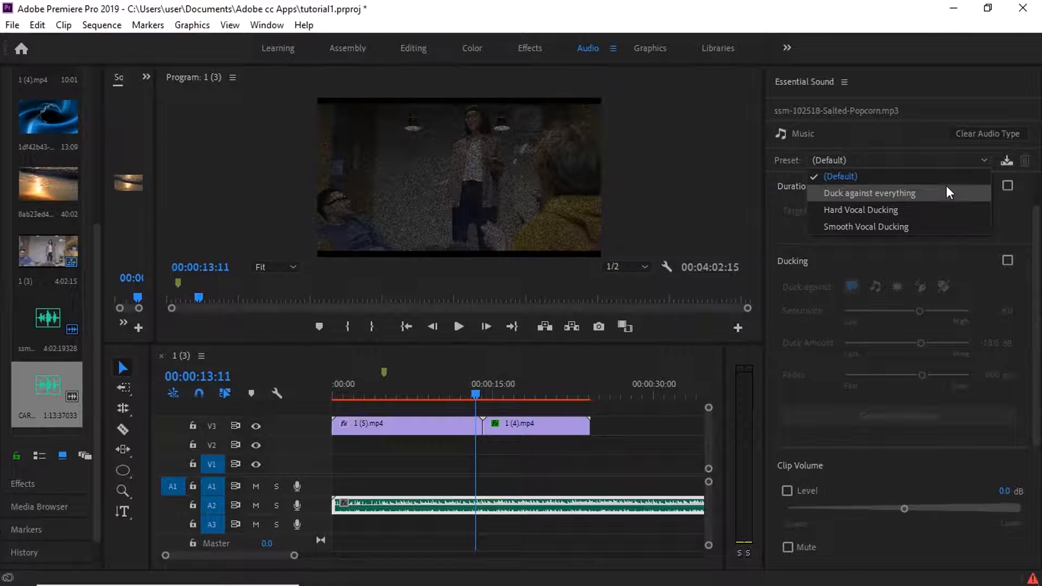
click(984, 136)
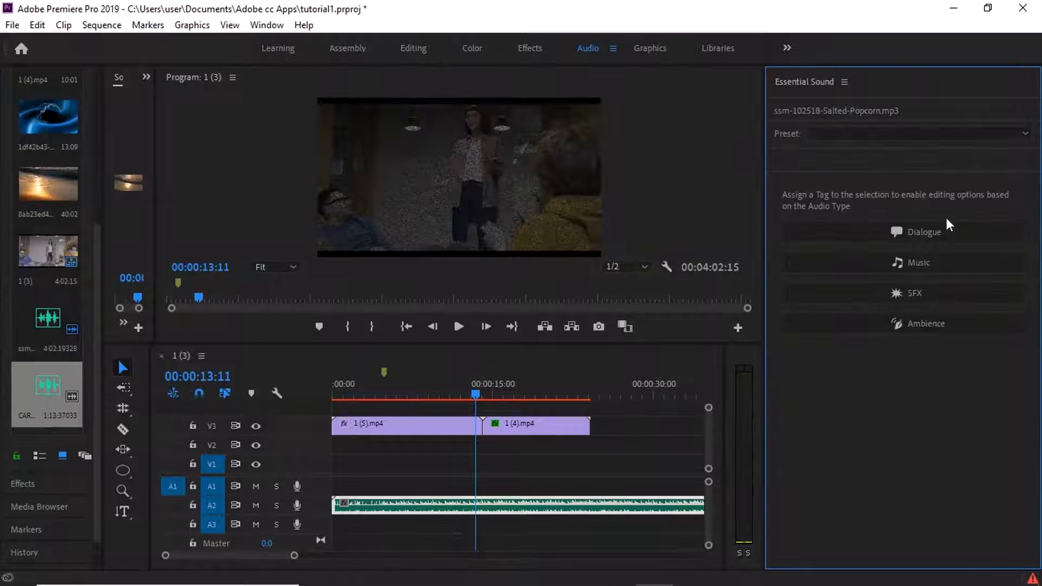
click(921, 266)
click(917, 159)
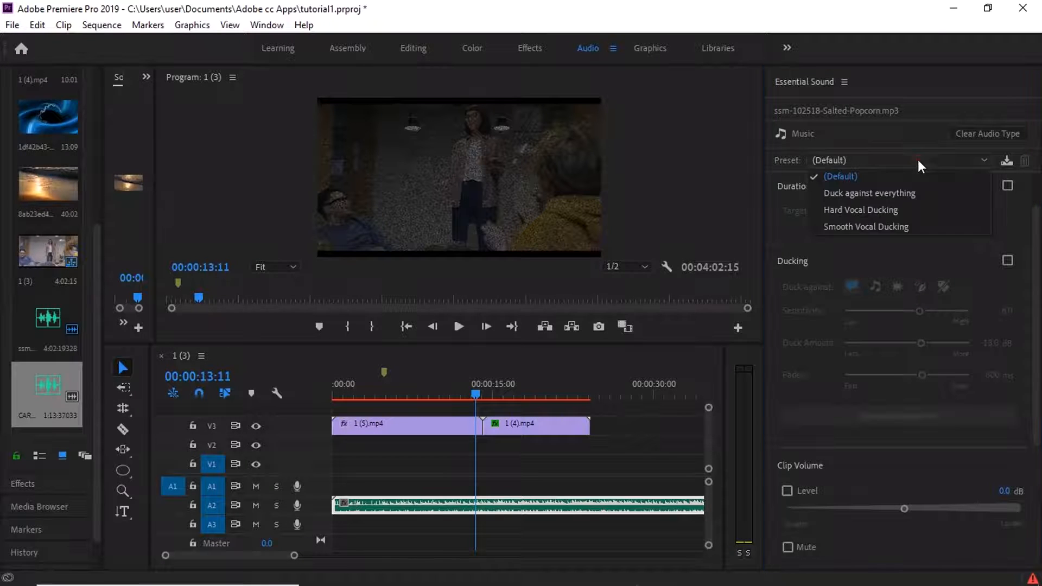
click(1007, 160)
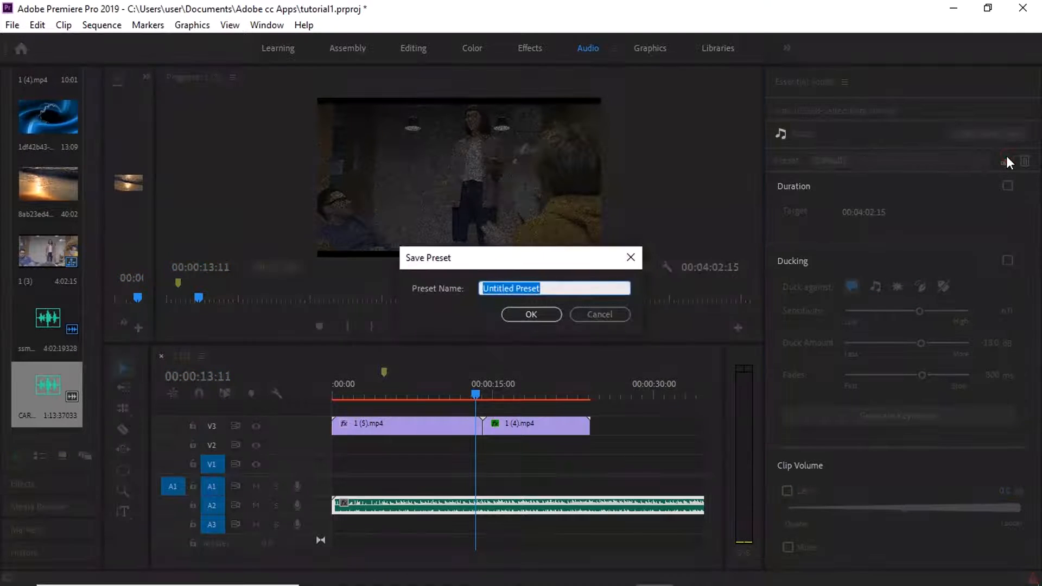
click(635, 257)
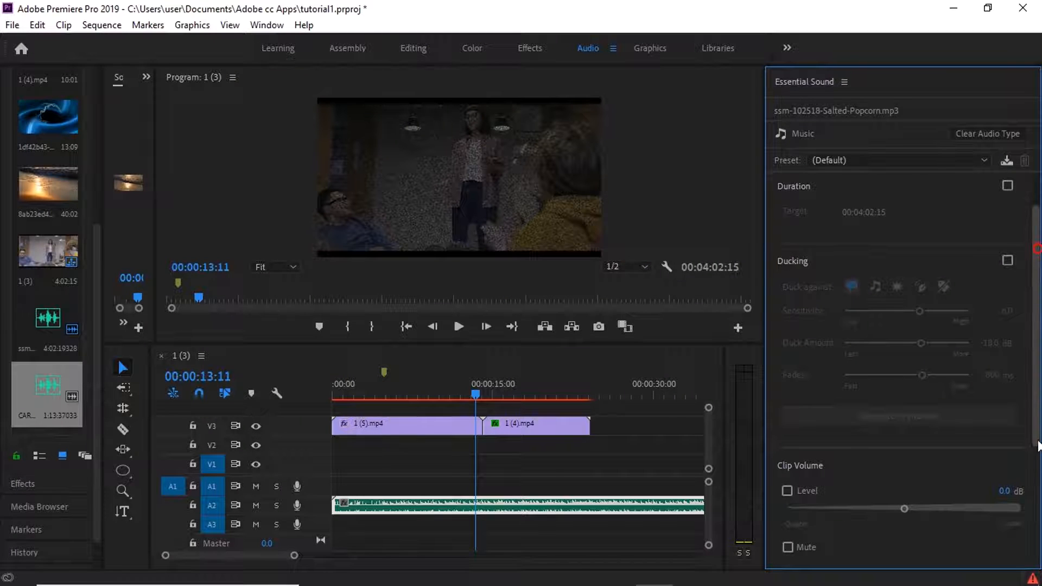
drag(1037, 389, 1037, 374)
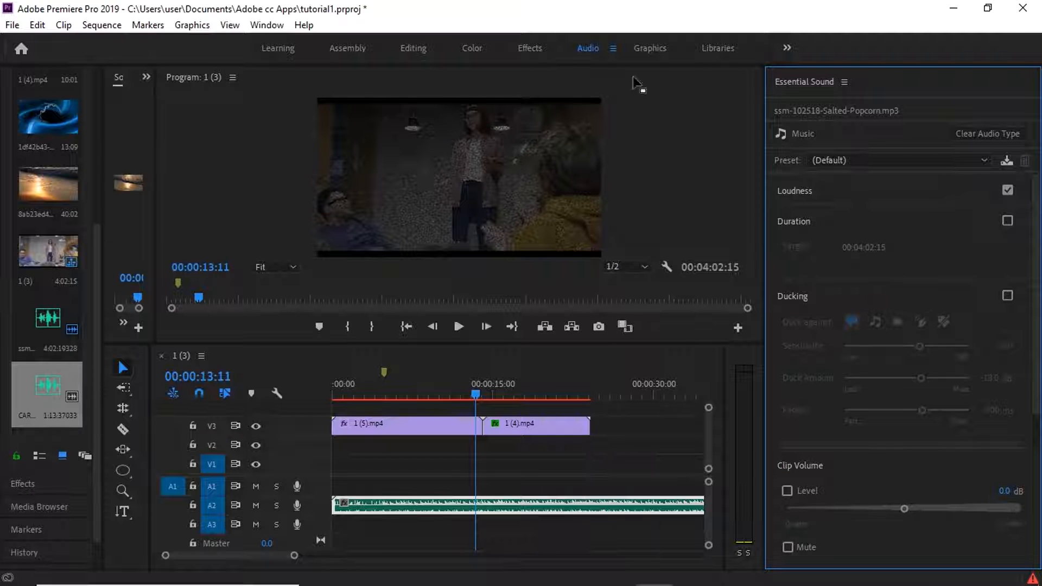
click(835, 158)
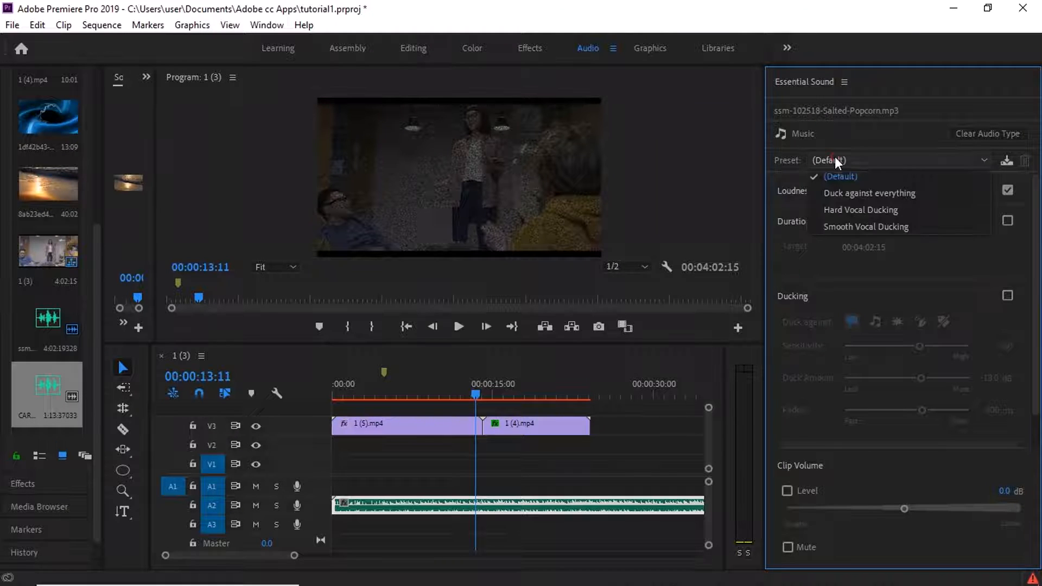
- Tag the music clip as SFX instead, look through its presets, and clear the audio type
click(963, 136)
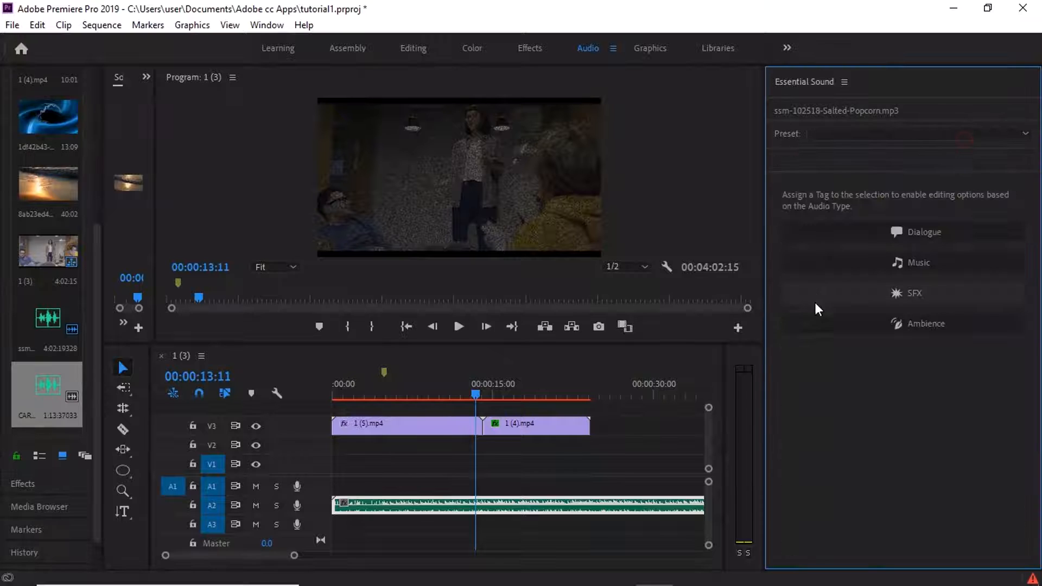
click(881, 293)
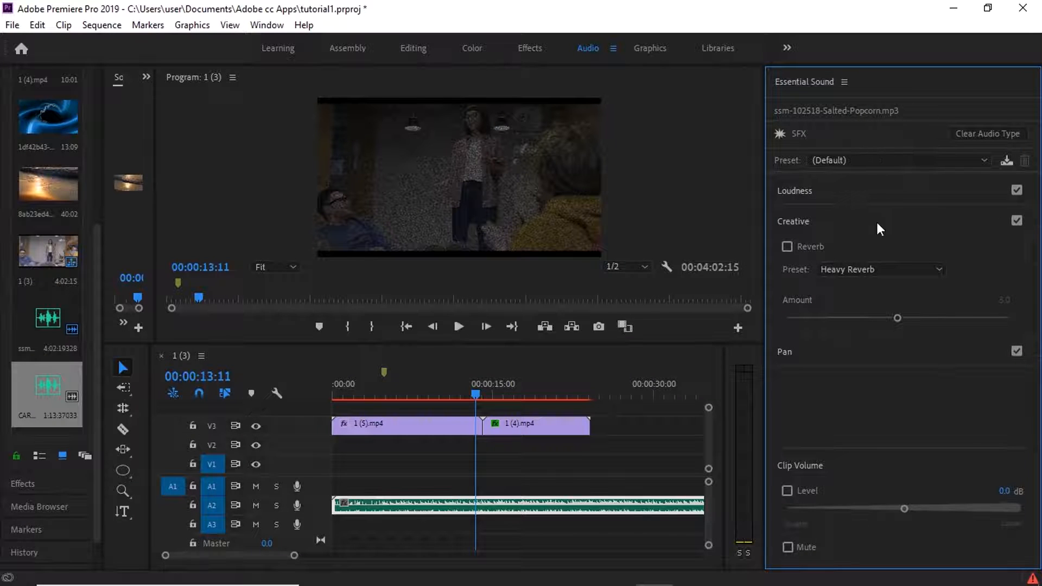
click(886, 159)
click(972, 135)
click(972, 134)
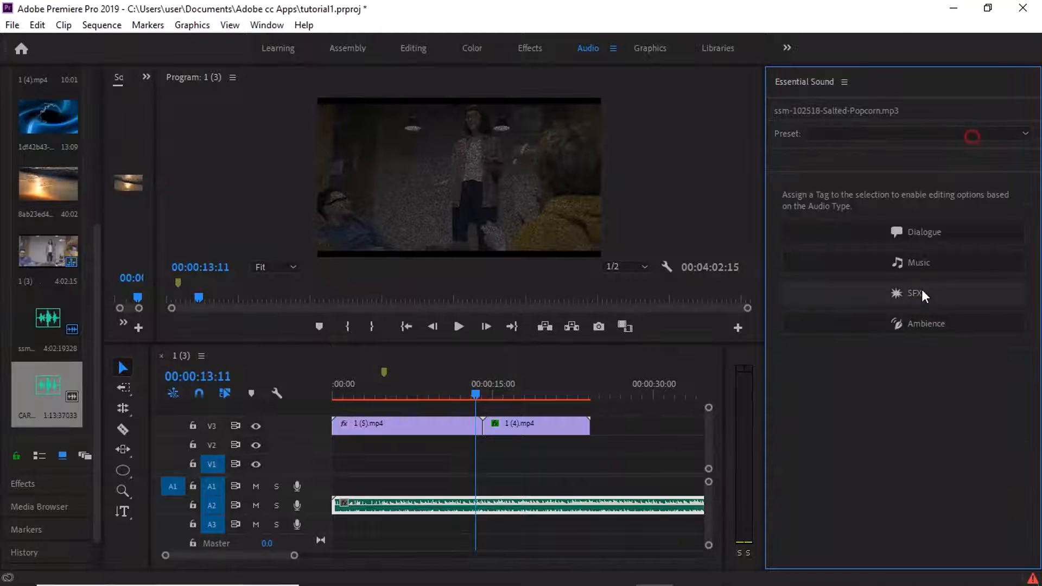
- Tag the music clip as Ambience, auto-match its loudness, review the ambience presets, and clear the audio type
click(920, 321)
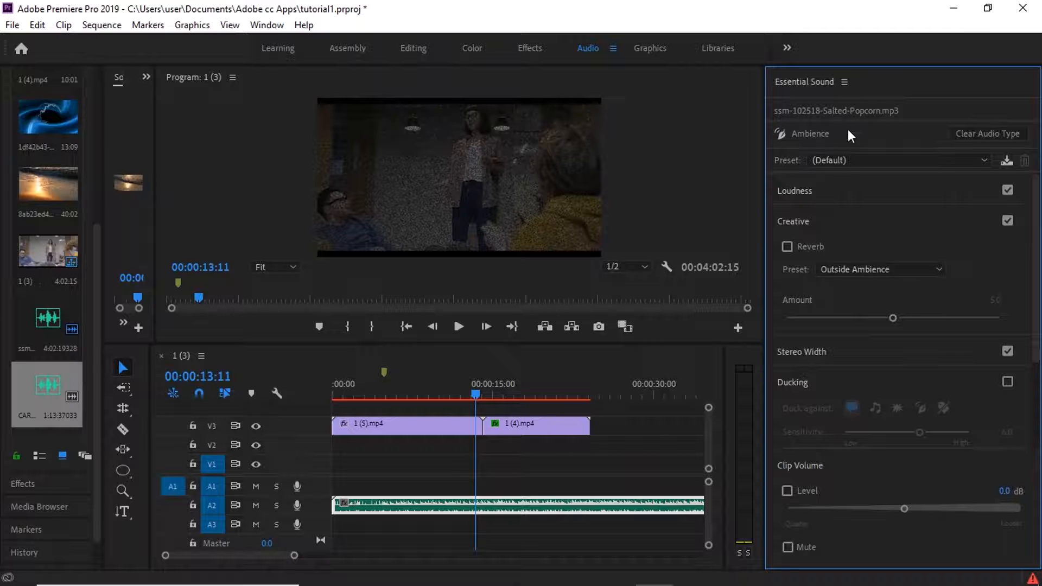
click(813, 189)
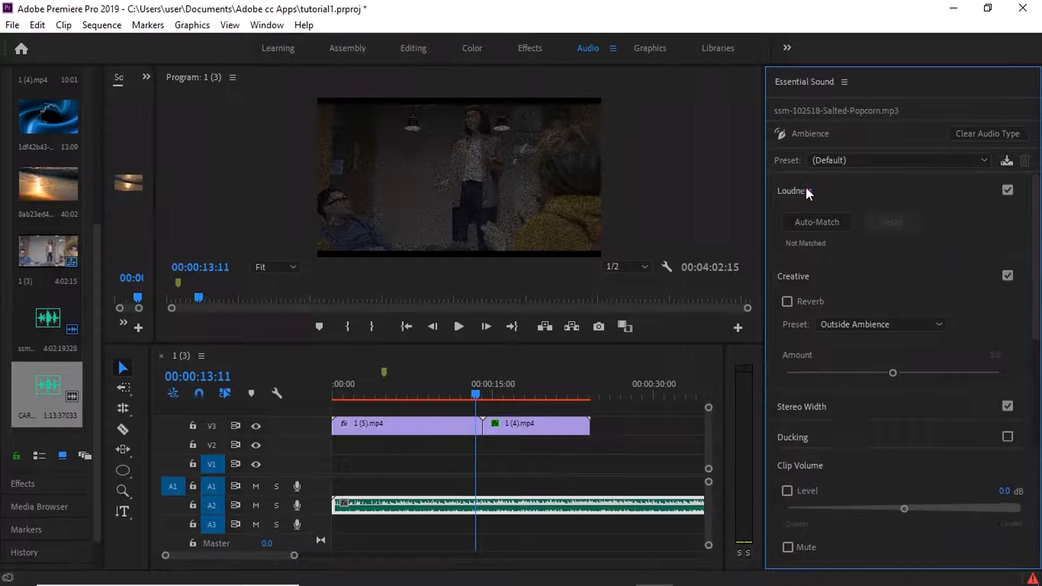
click(818, 225)
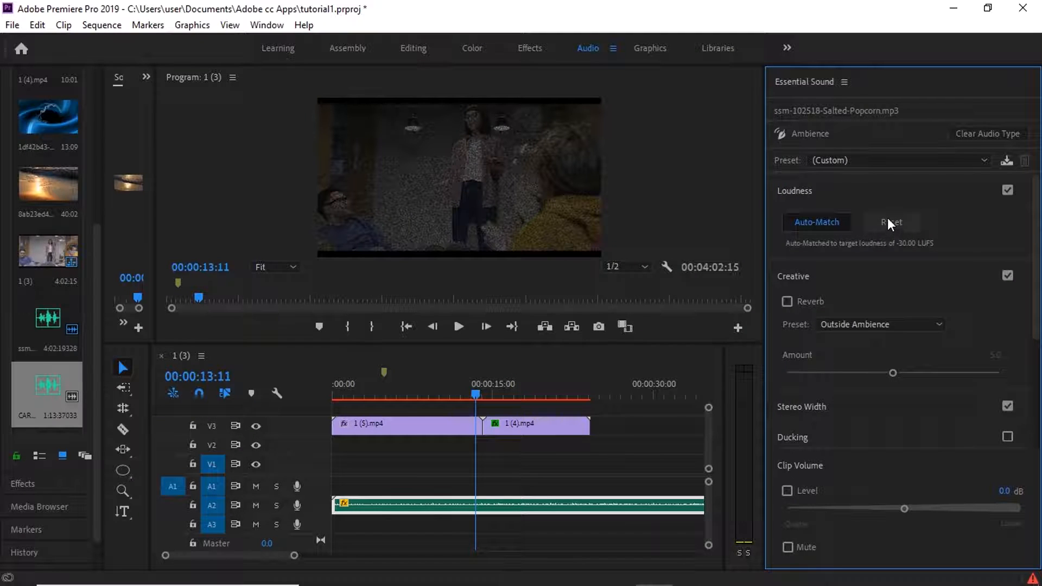
click(848, 163)
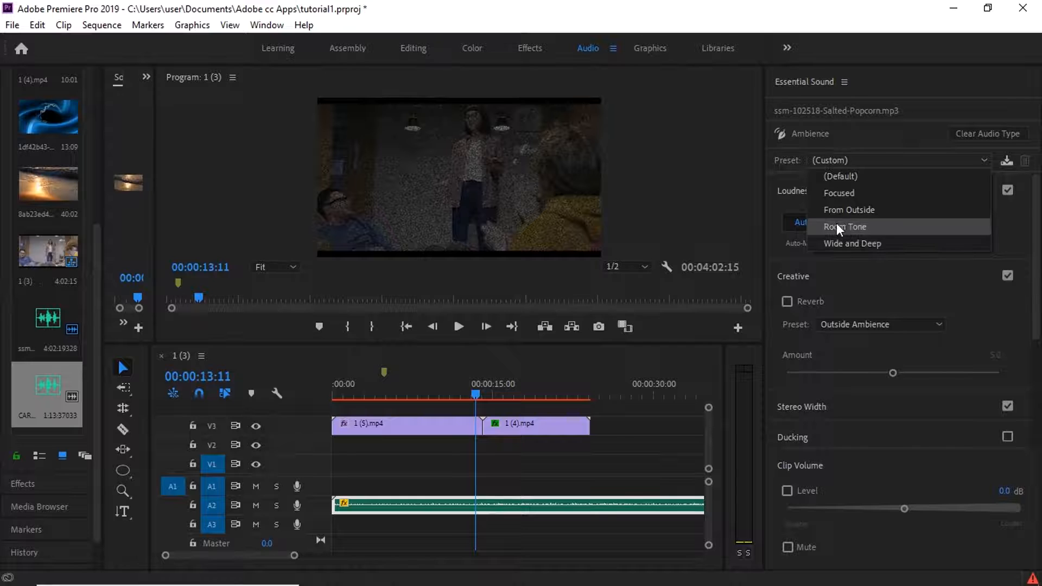
click(952, 131)
click(953, 131)
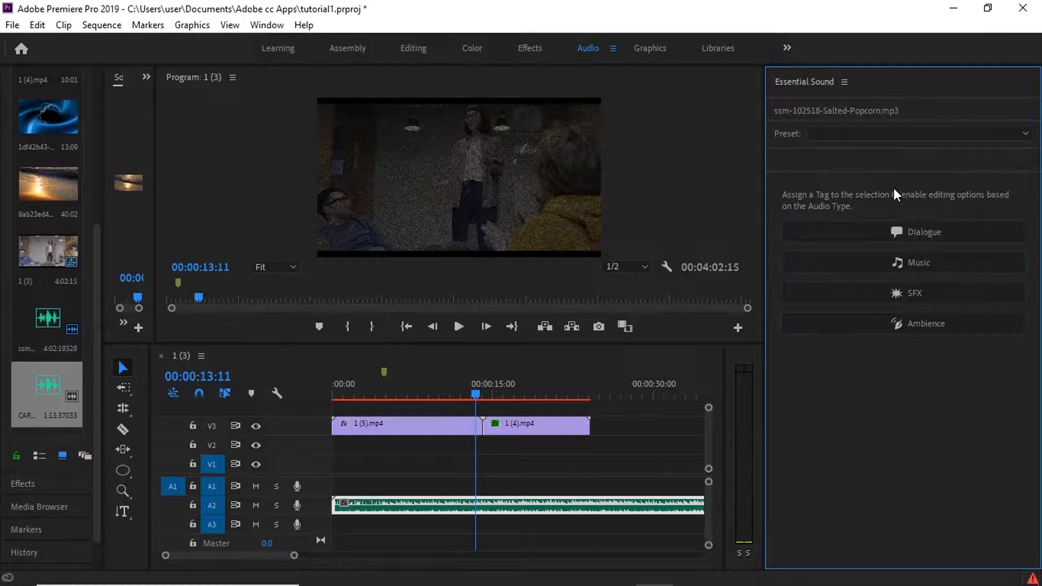
- Switch to the Graphics workspace and add the BlowUp 05 template to V3 right after 1 (4).mp4
click(648, 46)
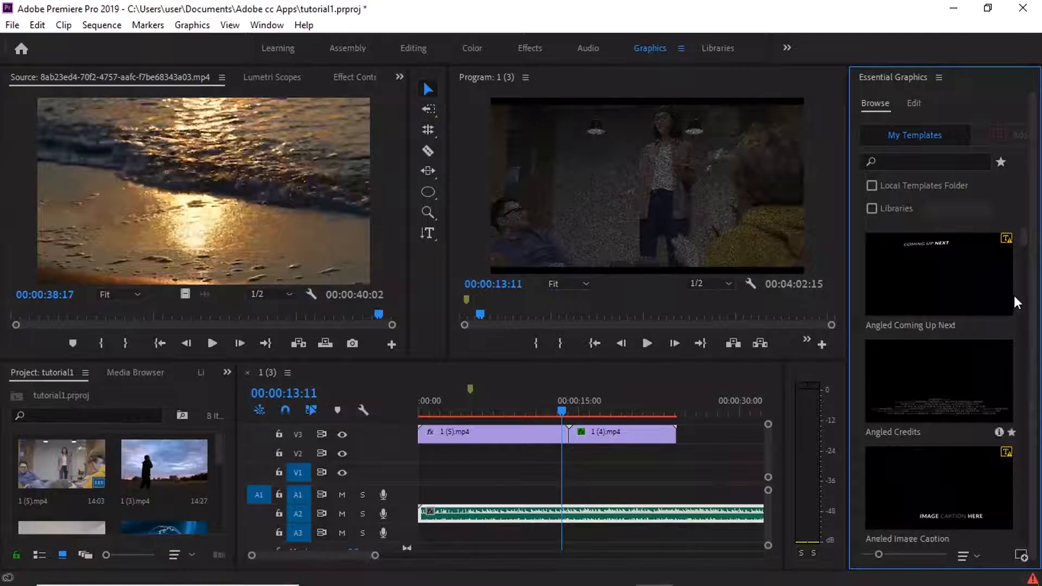
drag(1020, 237, 1024, 298)
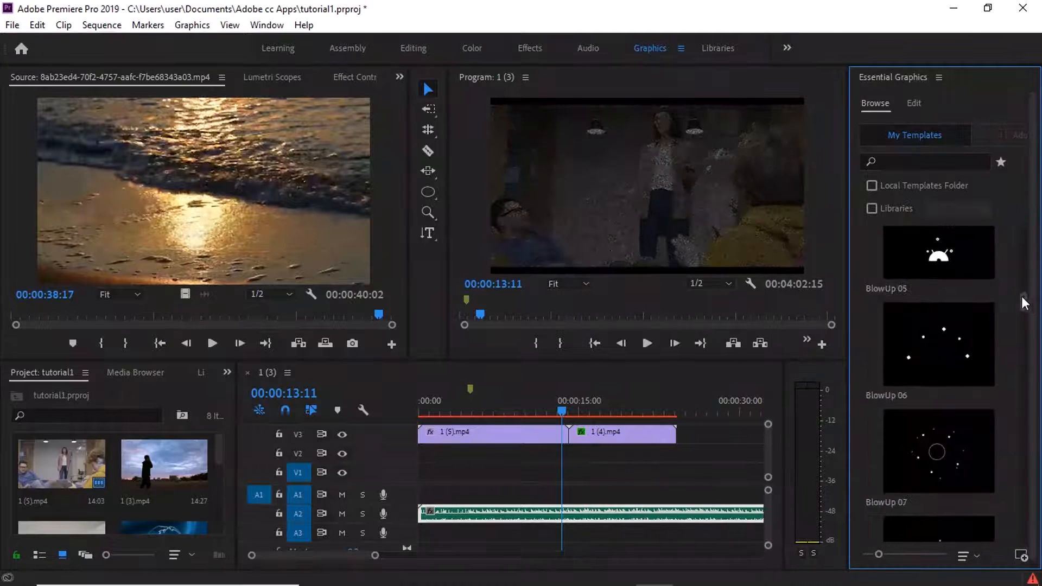
drag(942, 246, 682, 431)
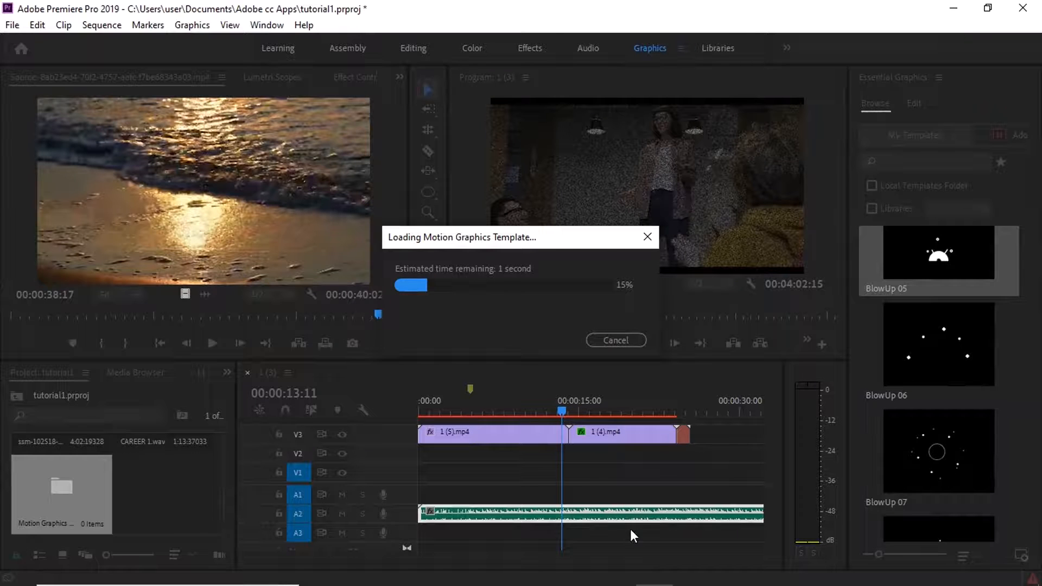
- Check Premiere Pro's resource usage in Task Manager while the template loads, and return to the editor
key(ctrl+shift+Escape)
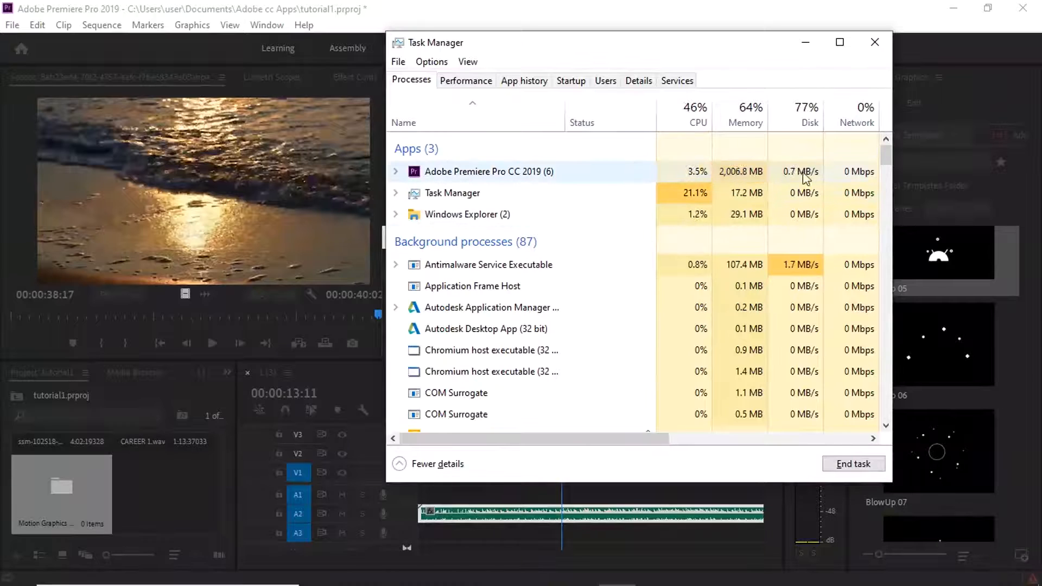
click(722, 171)
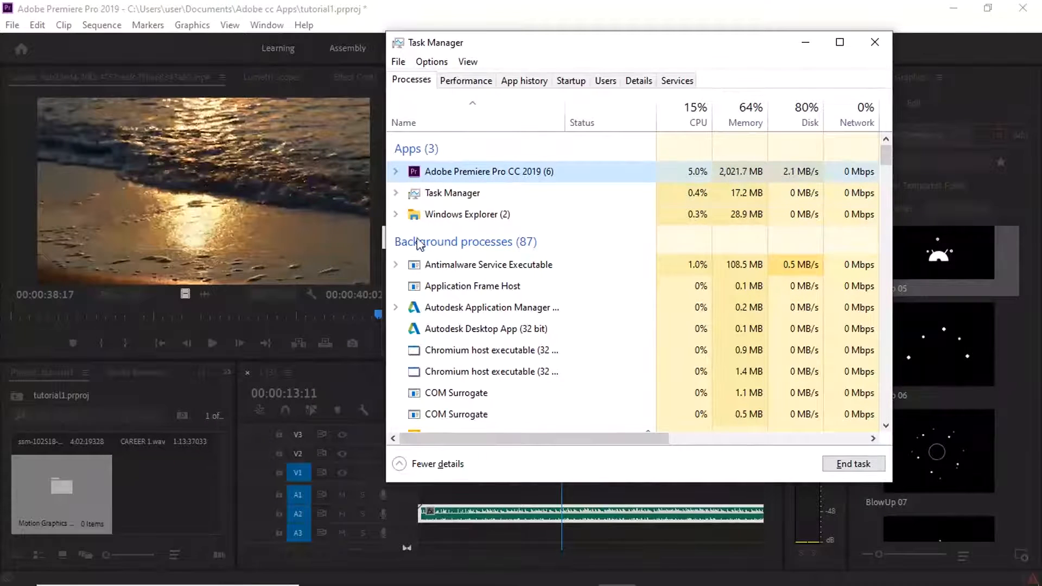
click(347, 309)
click(472, 303)
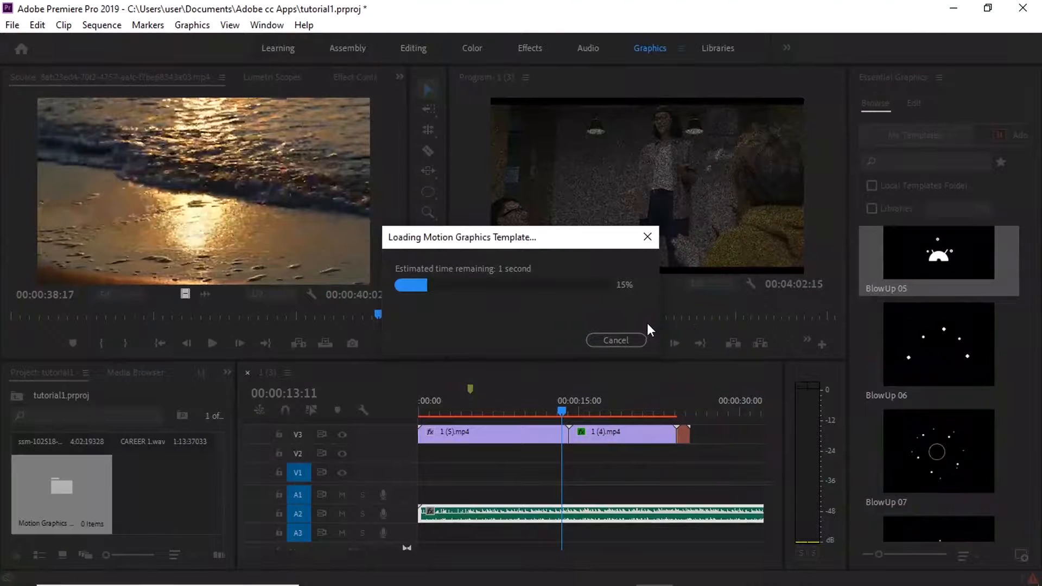
- Play the sequence from 00:00:23:10 through the BlowUp 05 graphic to preview it
click(672, 411)
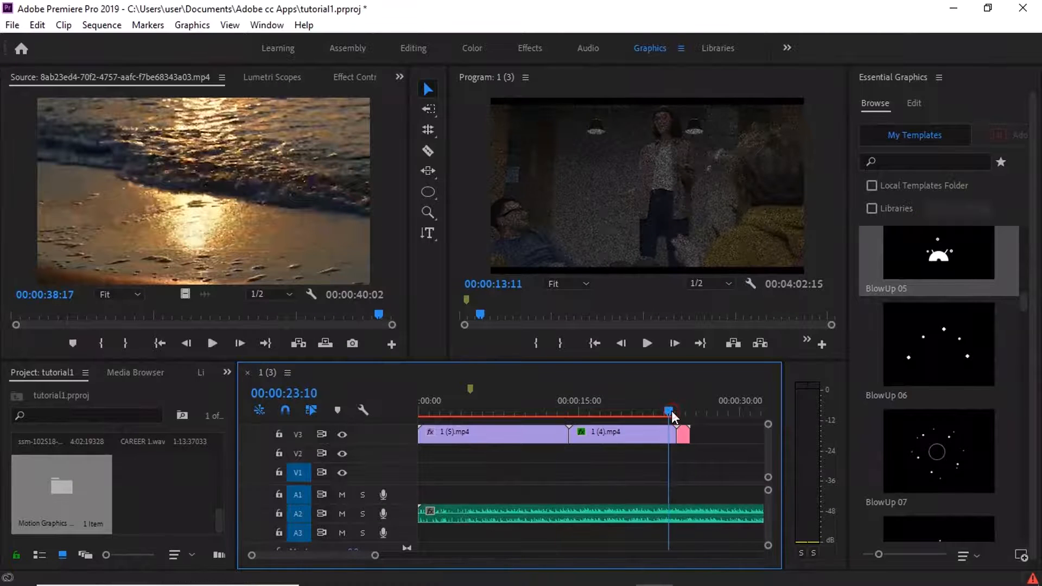
key(space)
key(space)
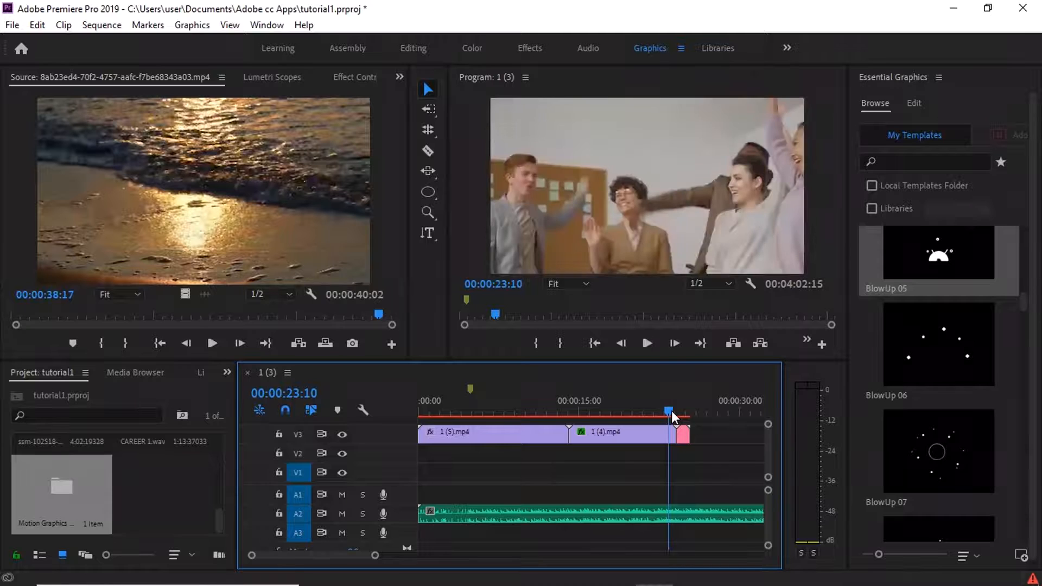
key(space)
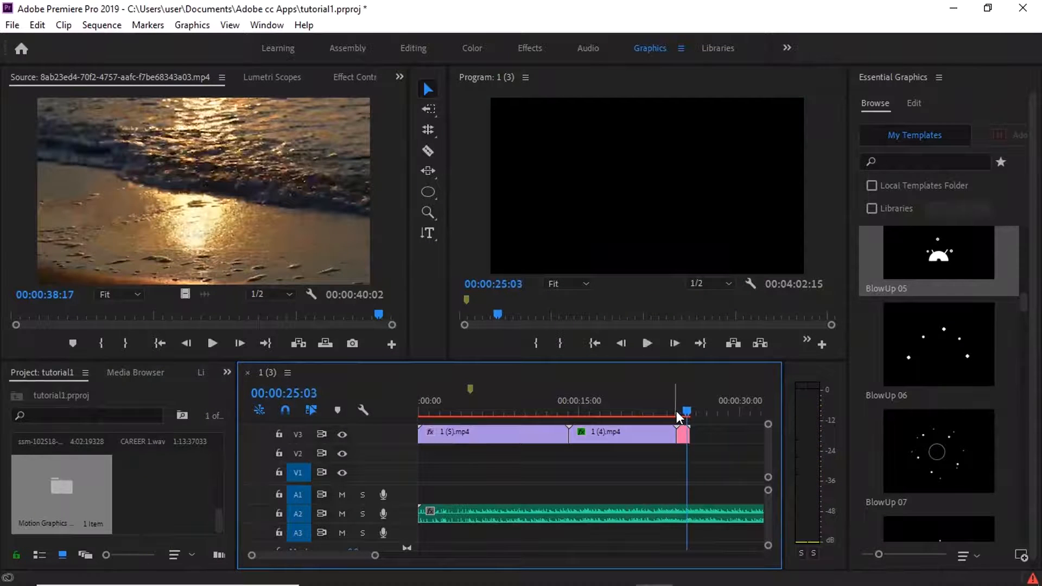
- Move the BlowUp 05 graphic earlier over the end of 1 (4).mp4 and place the playhead on it at 00:00:23:02
drag(686, 413, 665, 408)
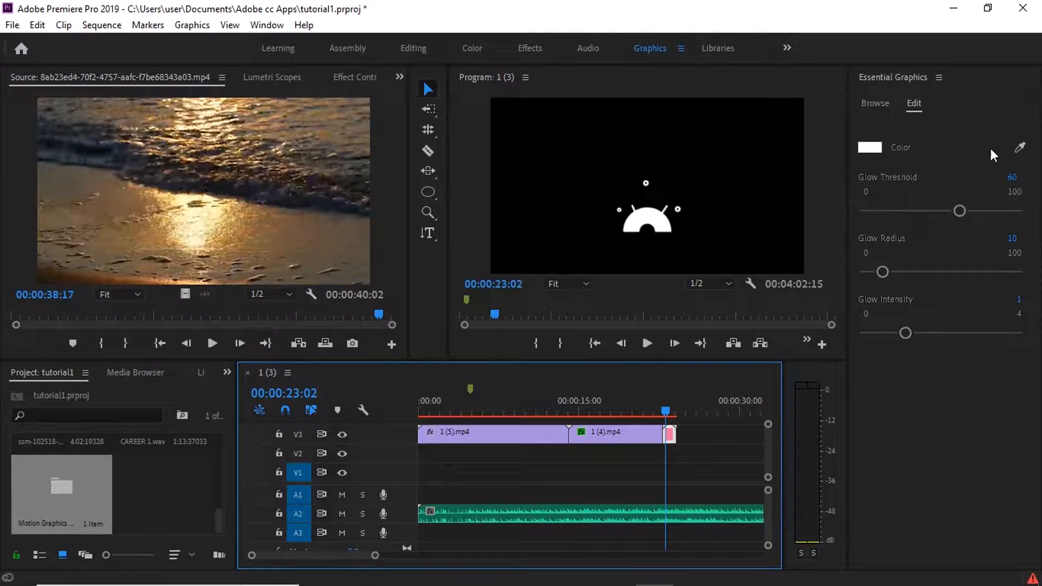
- Try recolouring the BlowUp 05 graphic by sampling screen colours with the eyedropper, from the black preview area and the dark panel background
click(1024, 142)
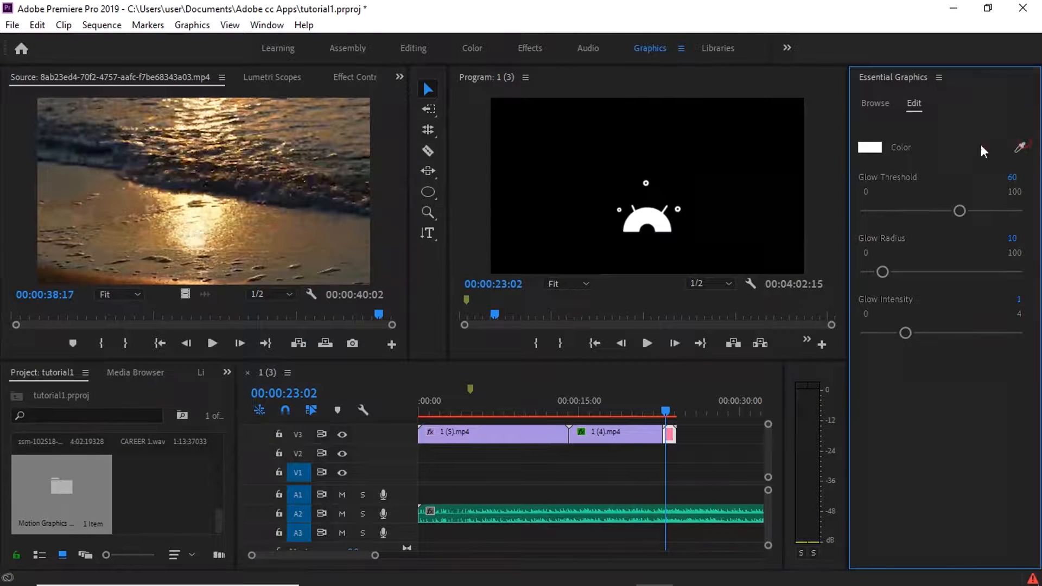
click(1020, 147)
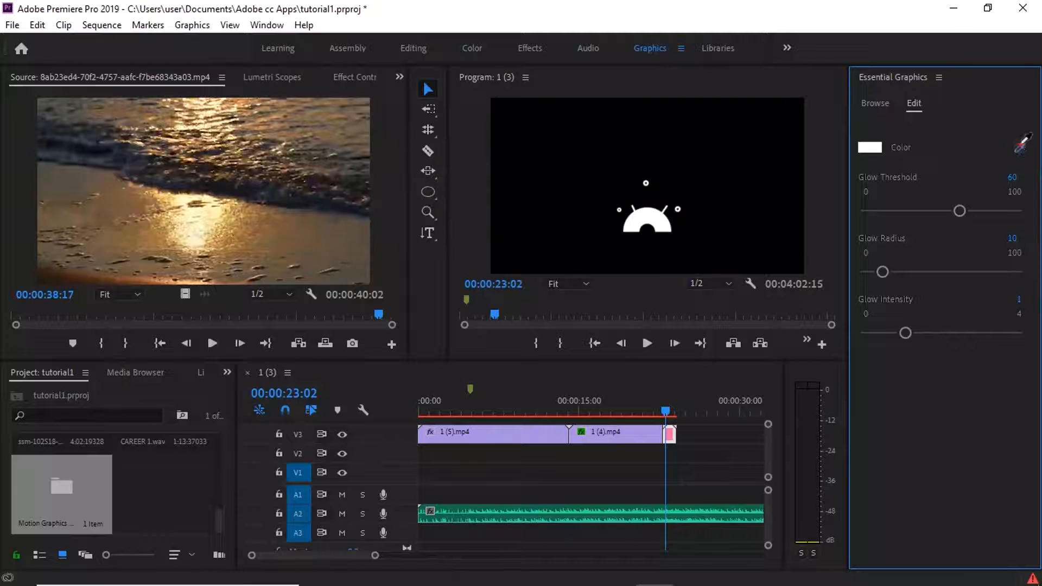
click(728, 138)
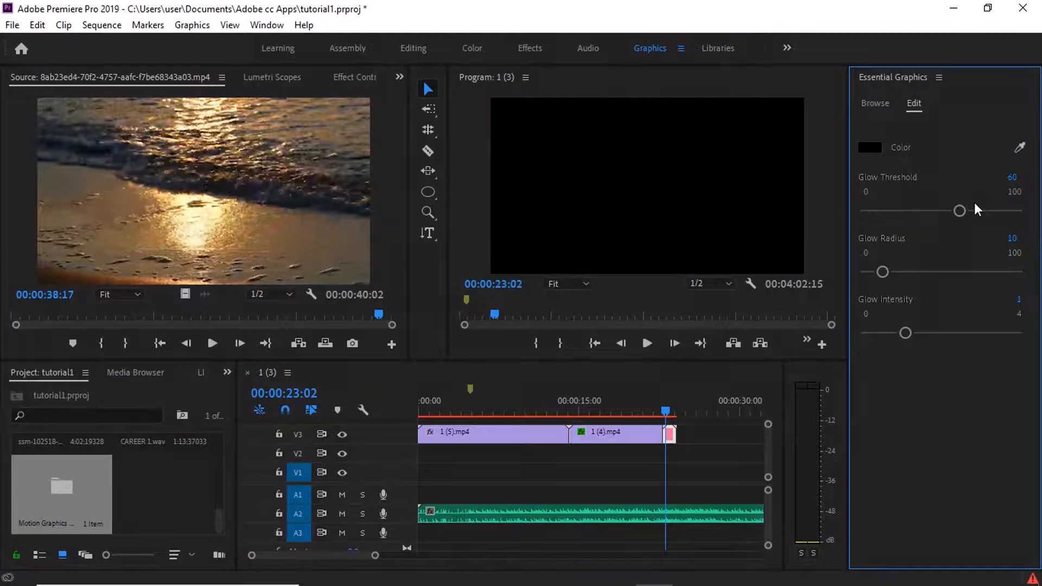
click(1020, 148)
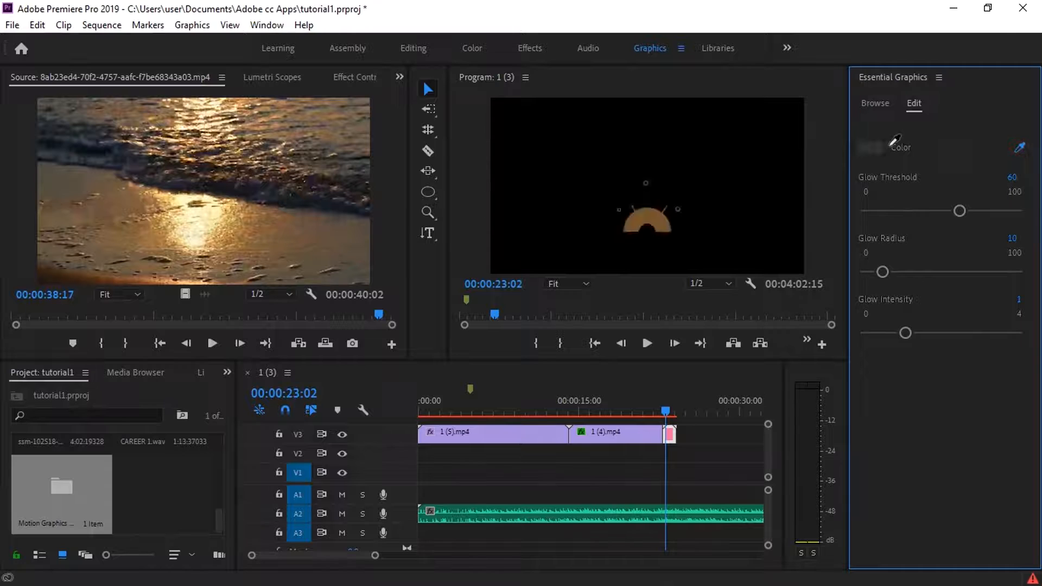
click(927, 131)
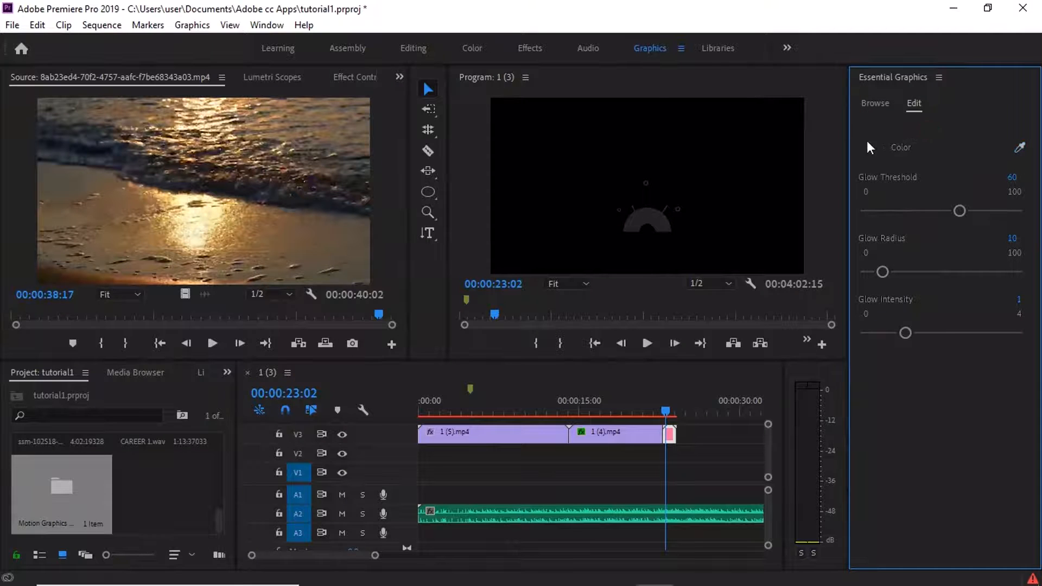
- Set the BlowUp 05 graphic's colour to off-white F3F3F3 in the Color Picker
click(873, 151)
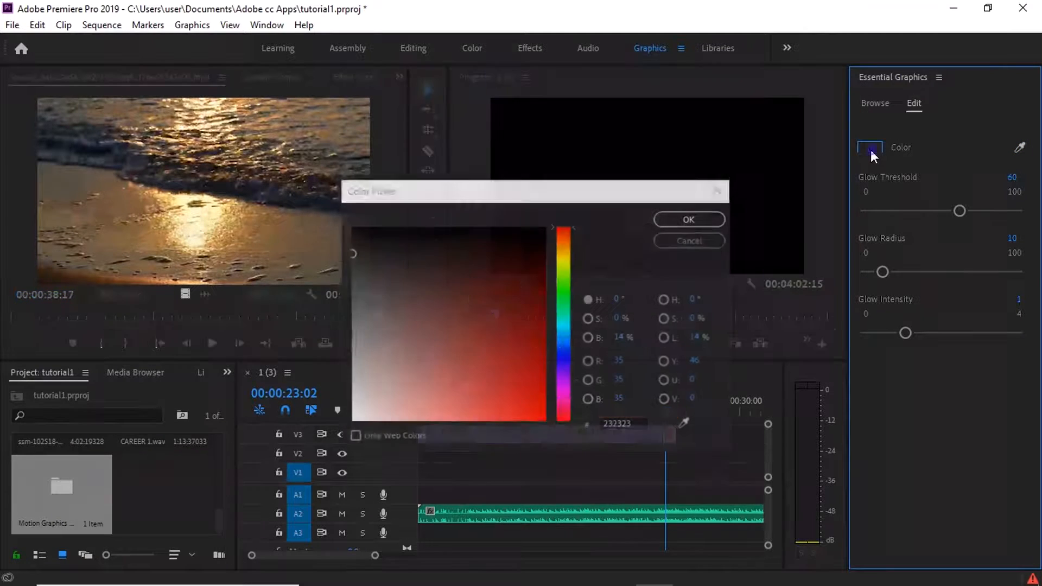
click(362, 374)
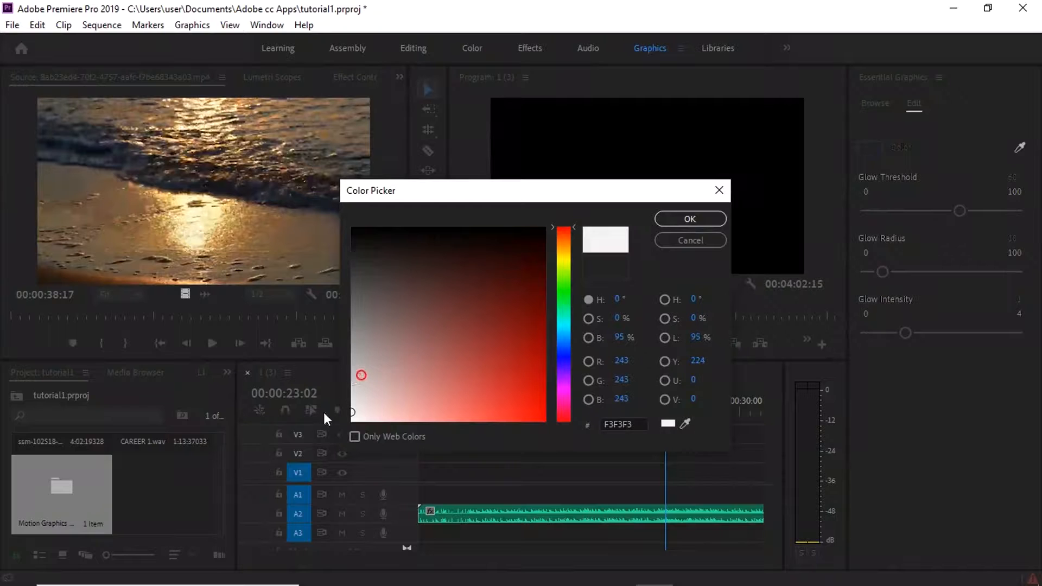
click(690, 218)
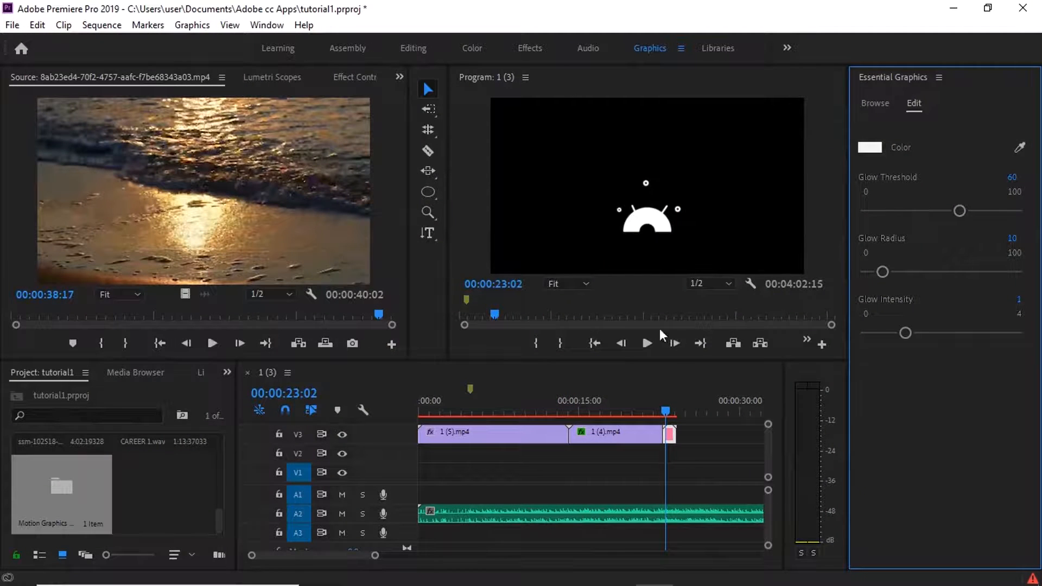
- Browse the motion graphics templates in Essential Graphics, from the BlowUp graphics through the Bold titles to the Explosion graphics
right_click(928, 77)
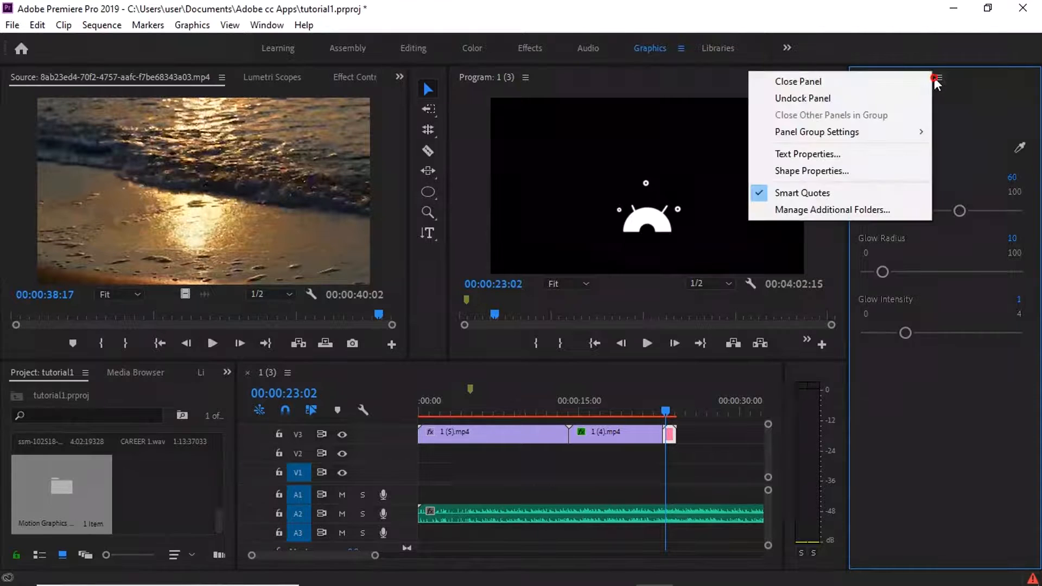
click(959, 103)
click(872, 106)
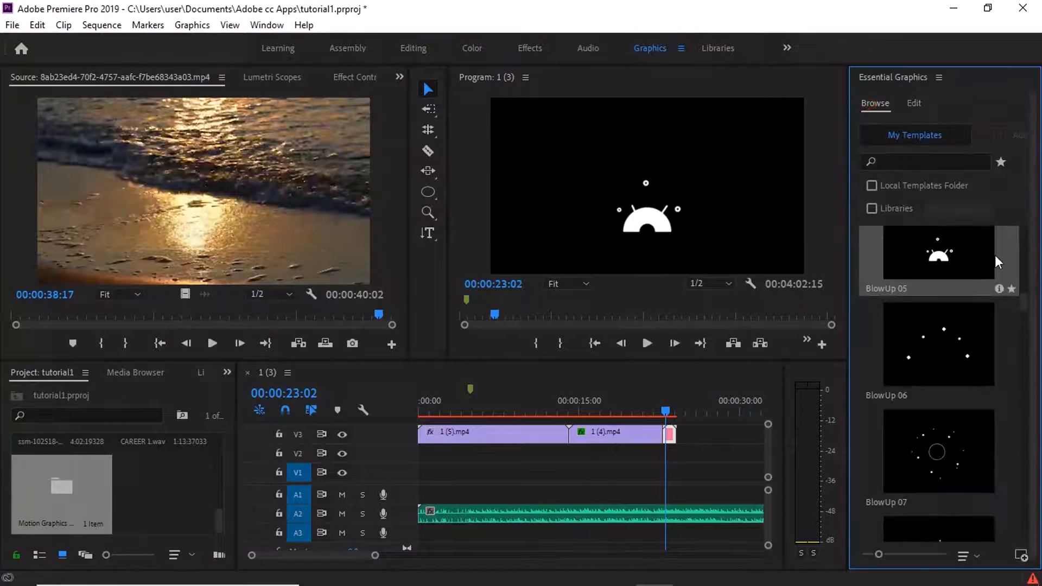
scroll(1023, 303, down, 5)
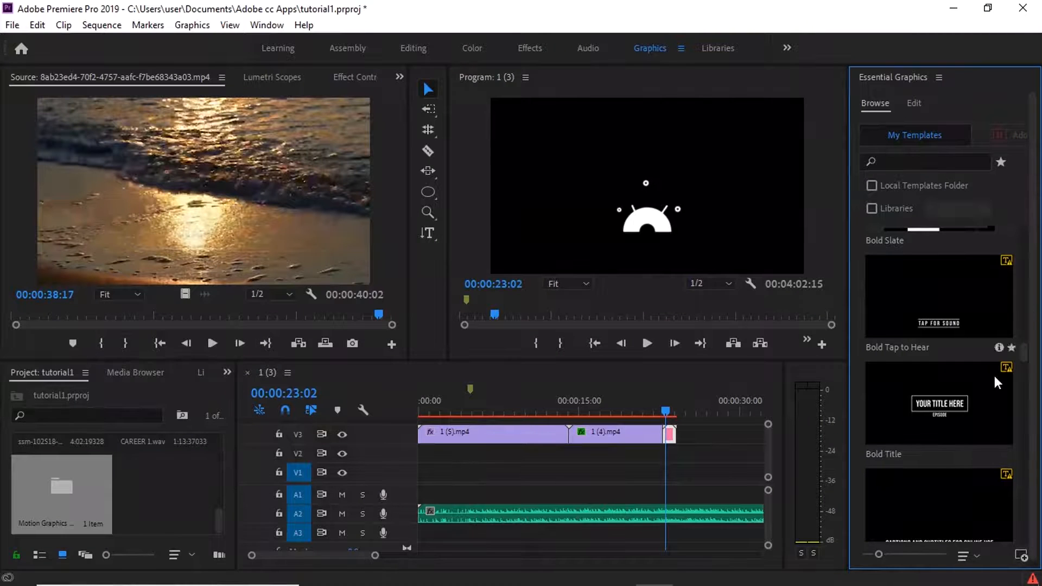
drag(1024, 354, 1028, 408)
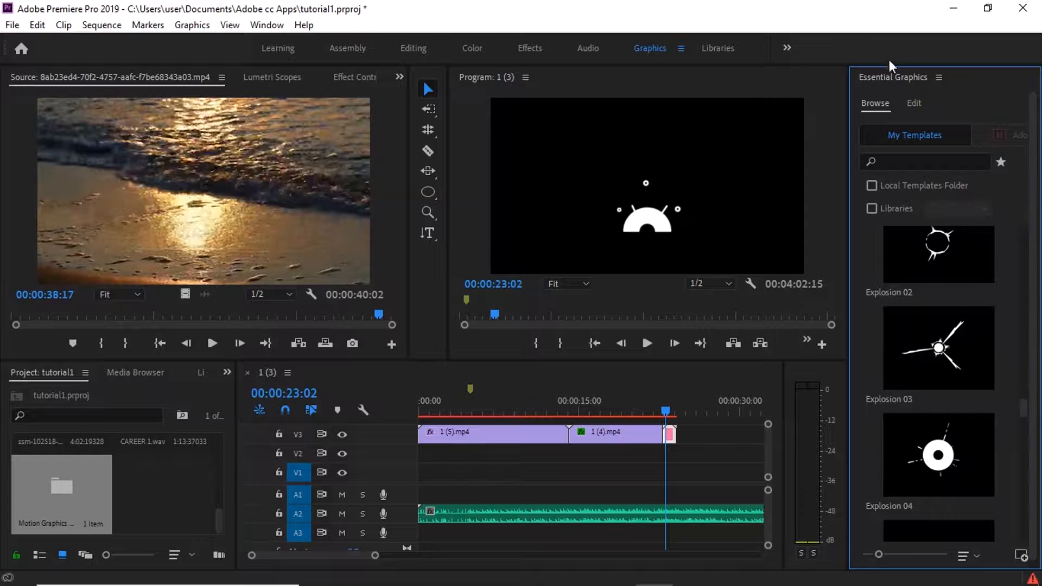
- View the Libraries workspace and switch the layout to the All Panels workspace
click(708, 48)
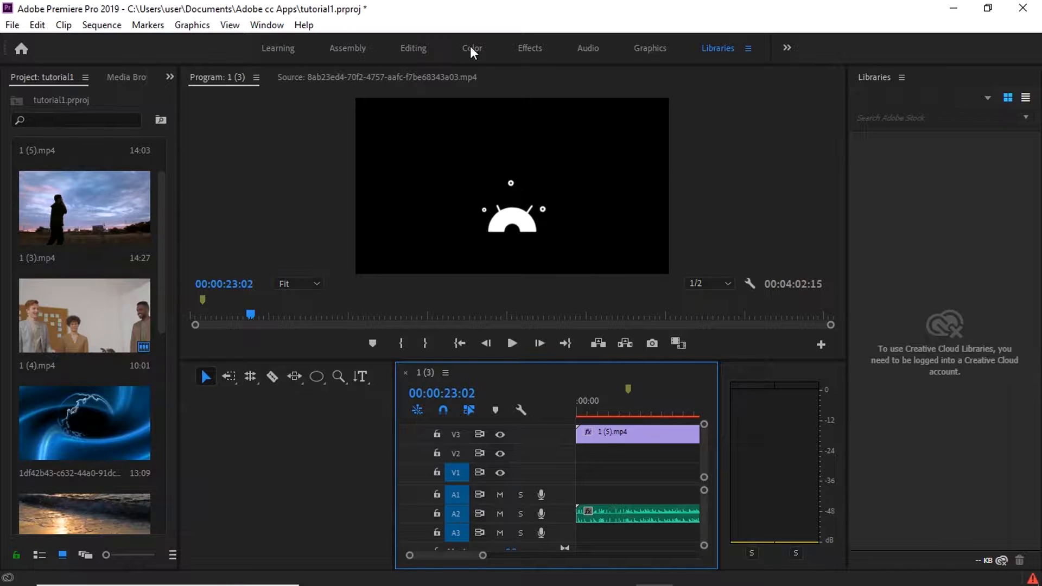
click(786, 47)
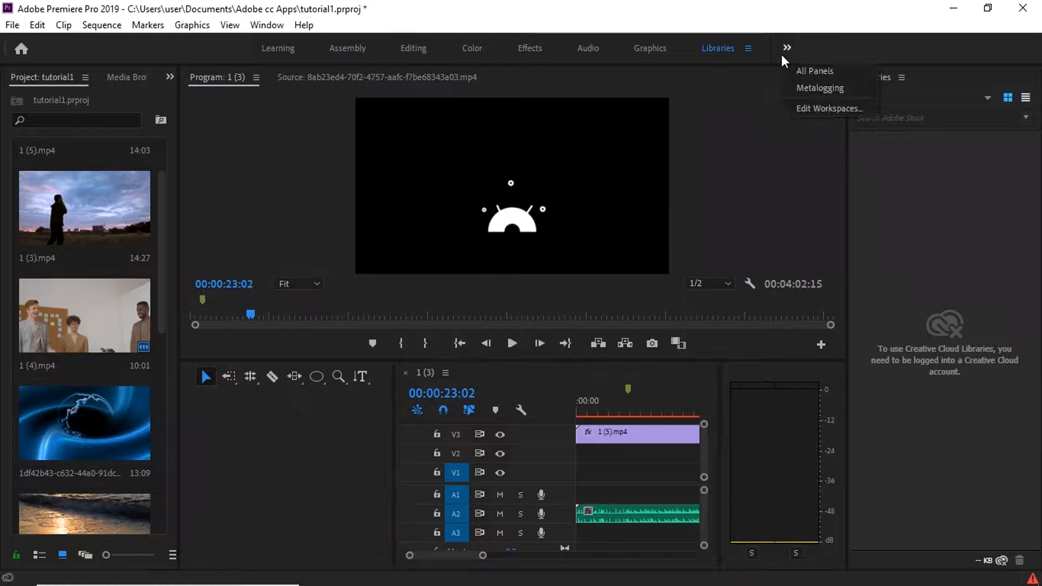
click(806, 67)
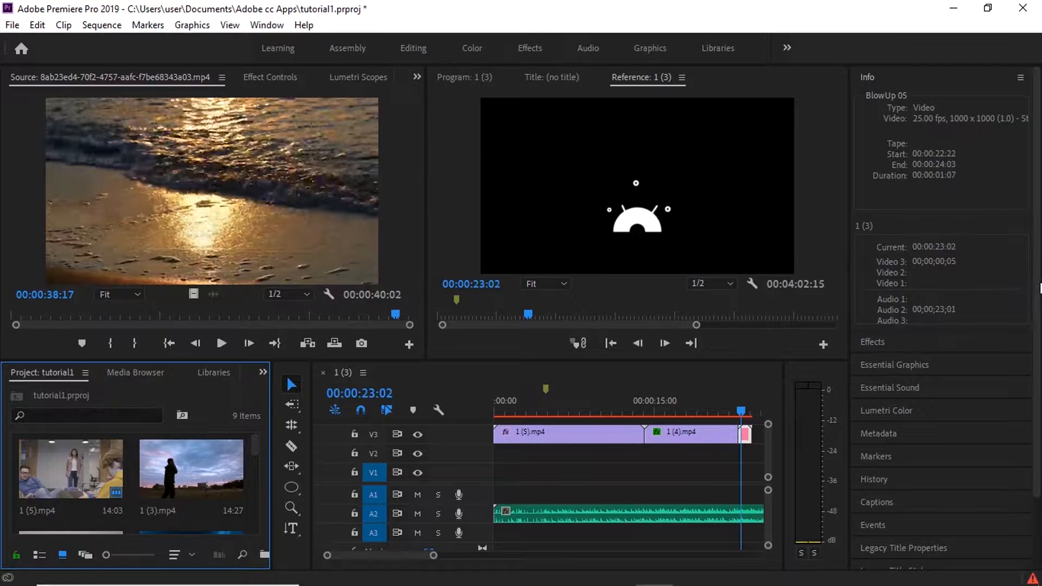
- Examine the Legacy Title Properties, Styles and Tools panels, maximizing the Legacy Title Tools panel and restoring it to normal size
scroll(865, 405, down, 3)
click(892, 472)
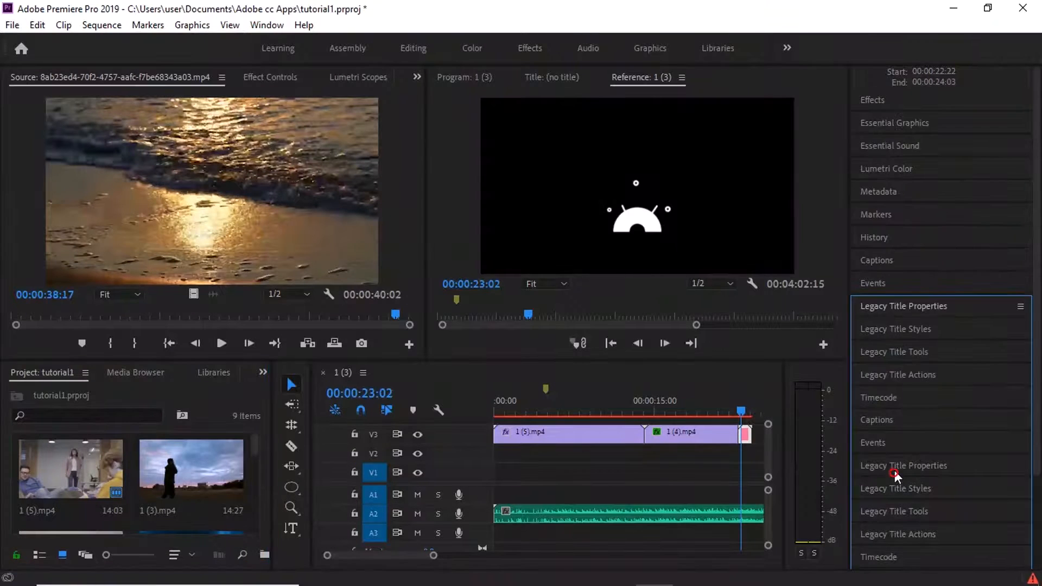
click(913, 308)
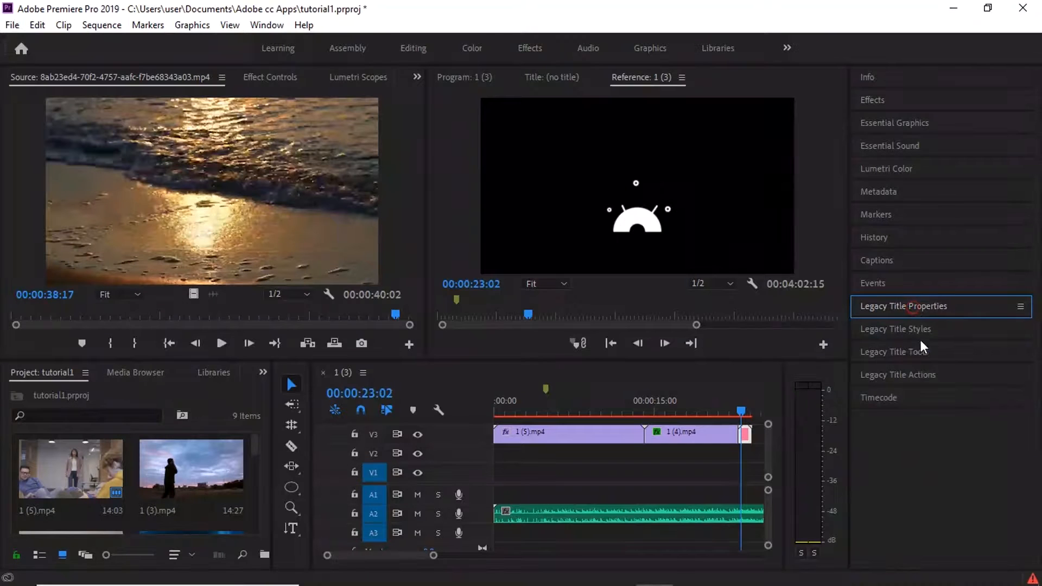
click(918, 330)
click(916, 330)
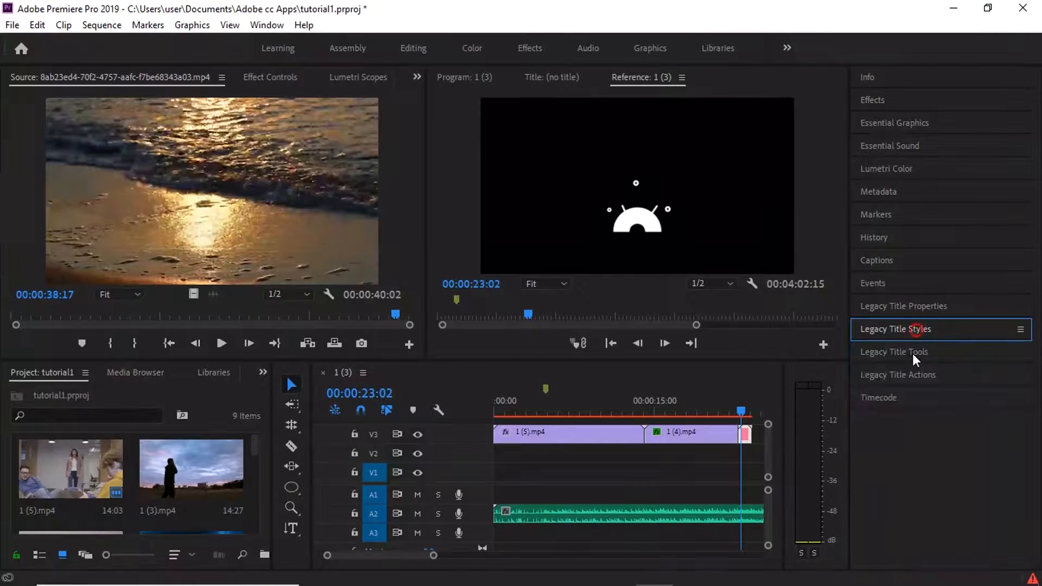
click(912, 353)
click(913, 352)
double_click(913, 353)
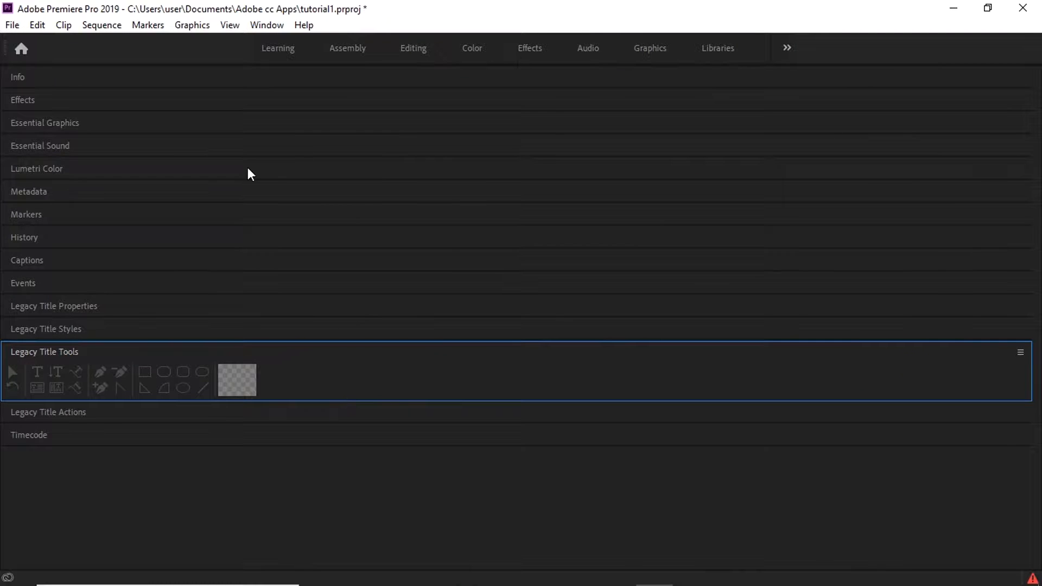
double_click(132, 354)
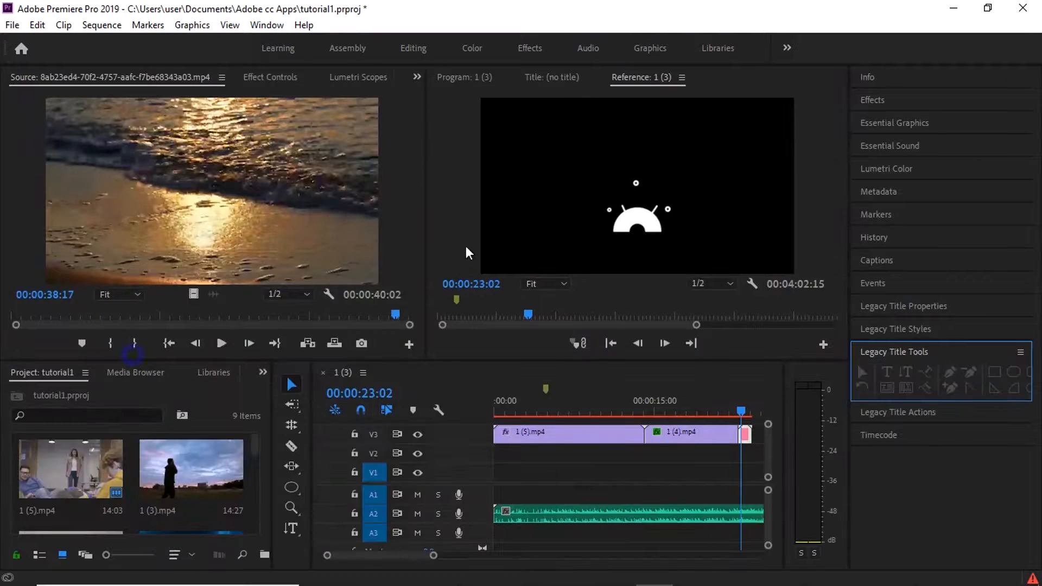
- Examine the Timecode, Legacy Title Actions and Legacy Title Styles panels, finishing with Legacy Title Properties collapsed
click(890, 411)
click(903, 421)
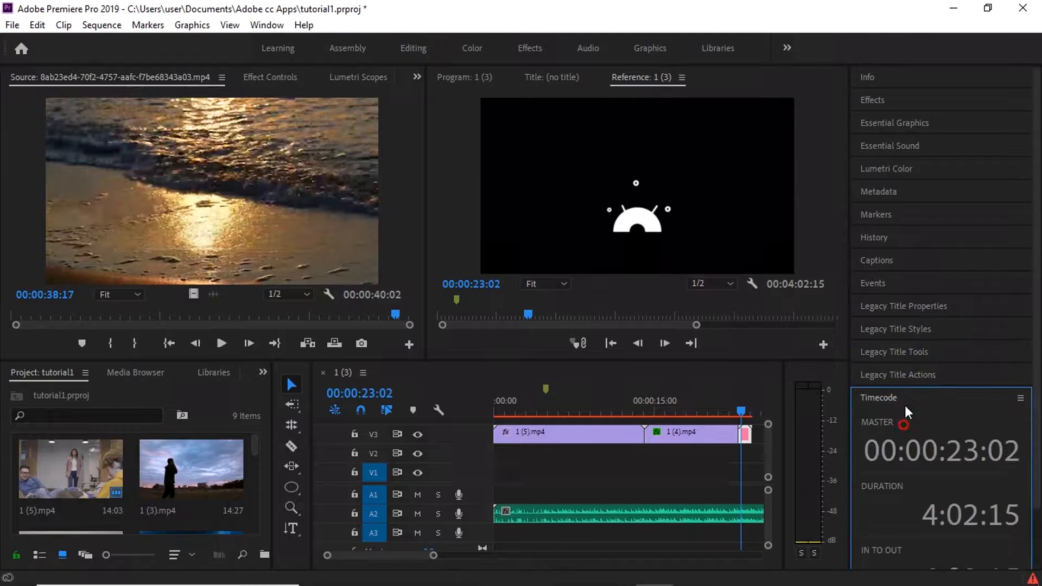
click(899, 373)
click(904, 330)
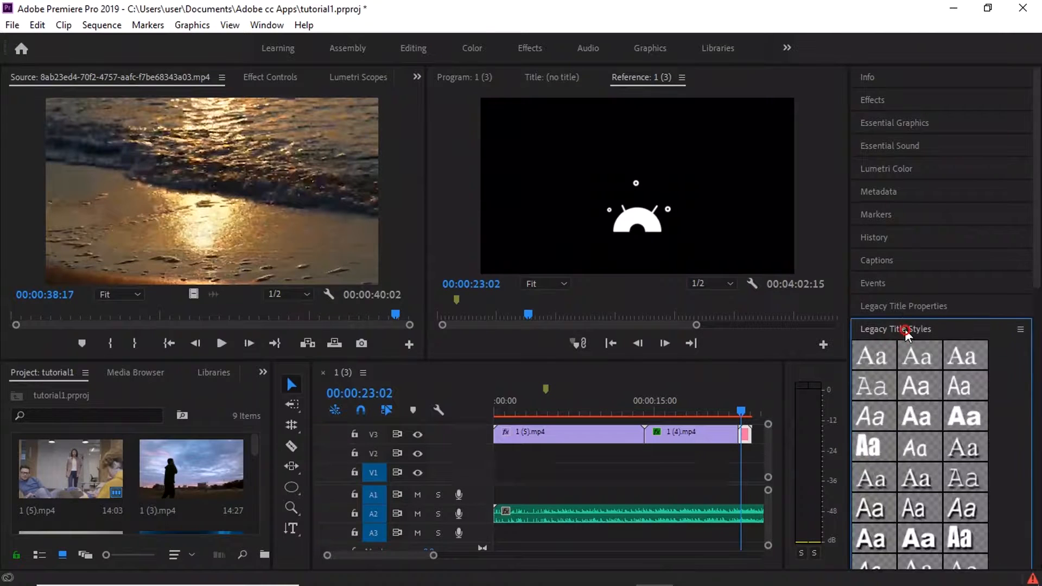
click(902, 307)
click(903, 305)
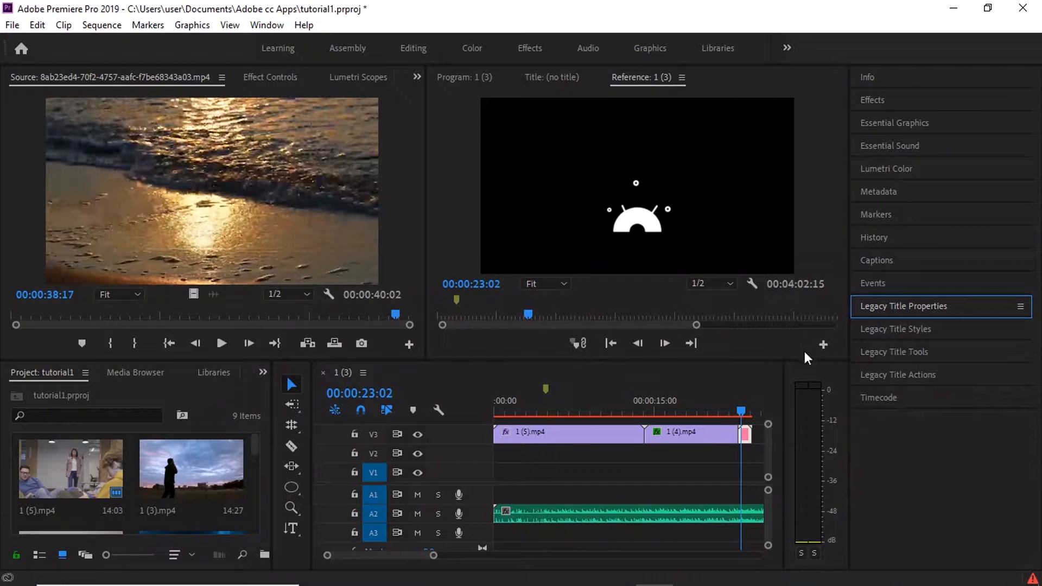
- Customize the Reference monitor's transport buttons by adding a space, repositioning the go-to-out button and moving the gang and marker control to a second row
click(822, 345)
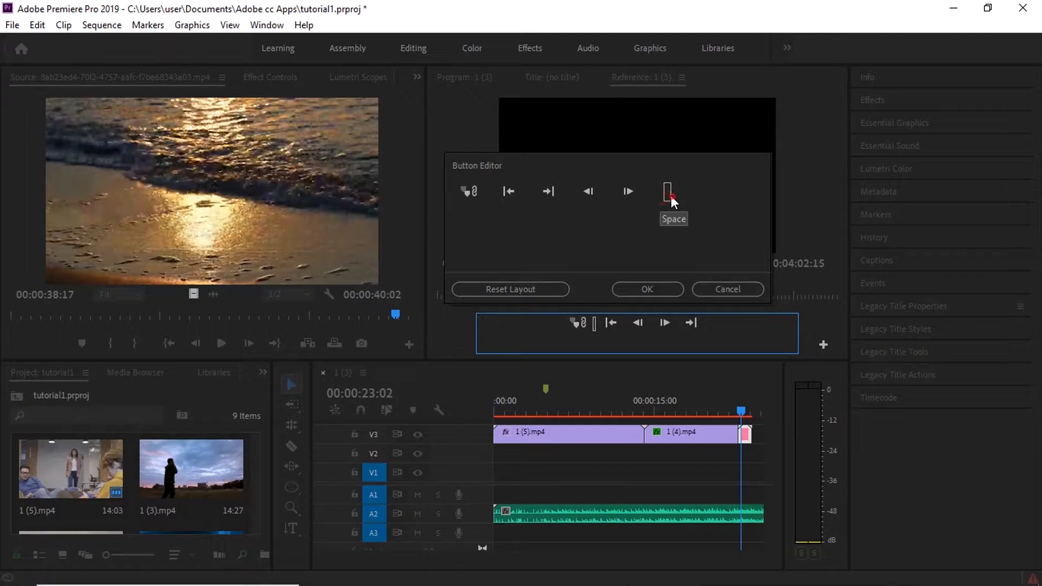
drag(548, 188, 637, 332)
drag(472, 190, 544, 300)
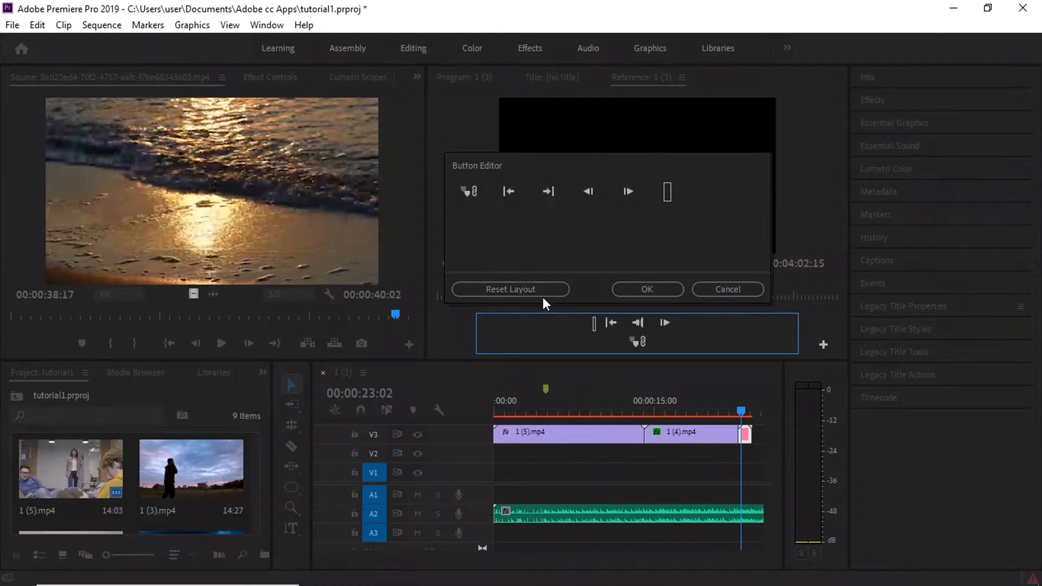
drag(472, 191, 735, 345)
click(665, 285)
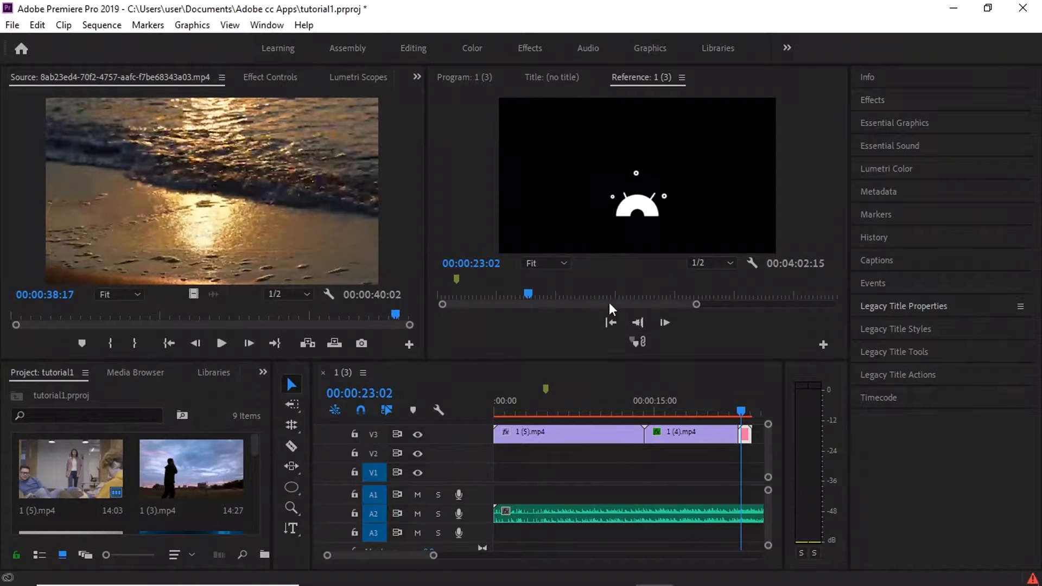
- Review the buttons available for the Source monitor in the Button Editor and accept its current layout
click(410, 345)
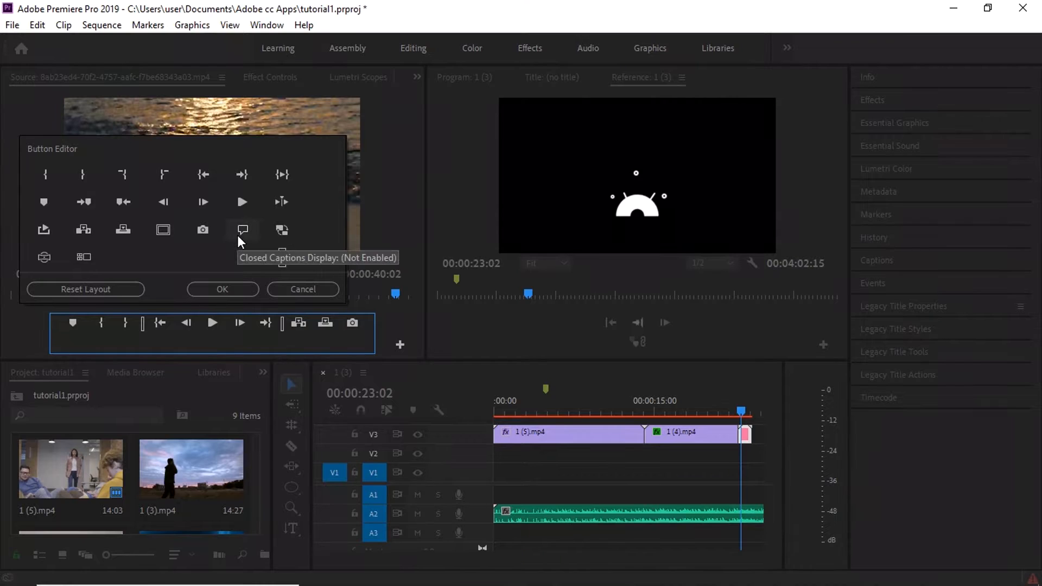
click(239, 289)
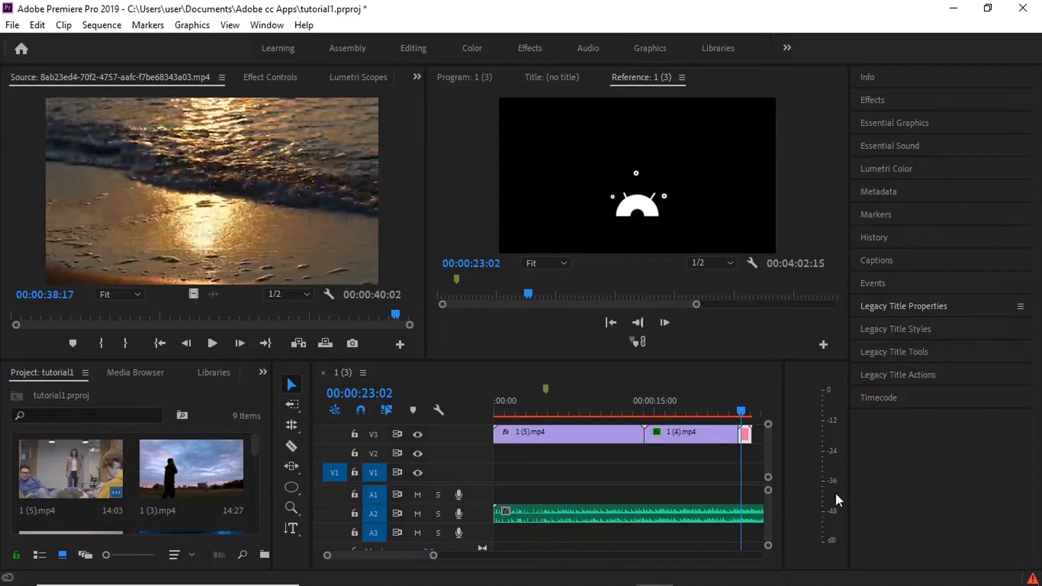
mouse_move(756, 580)
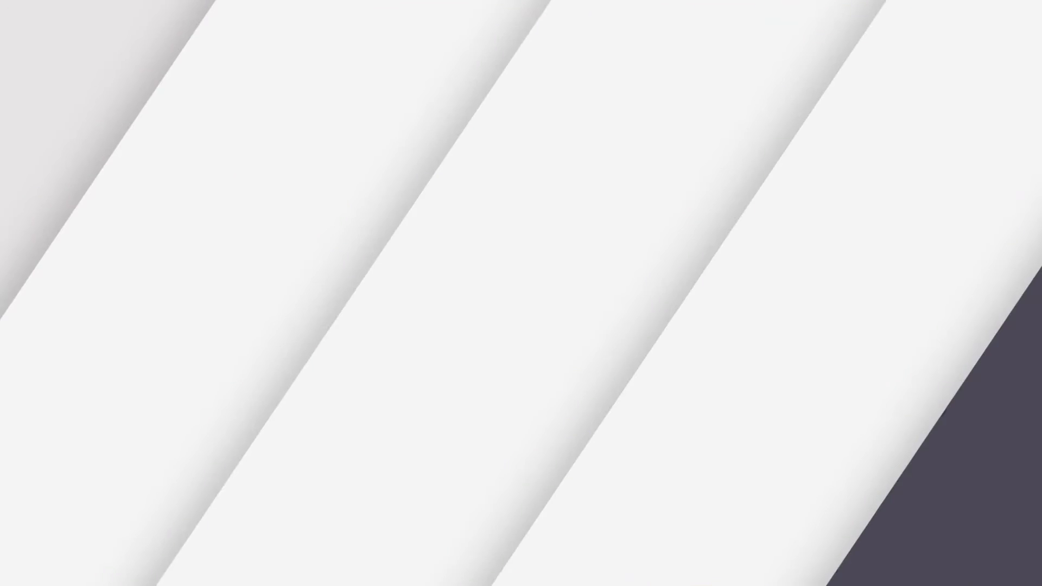